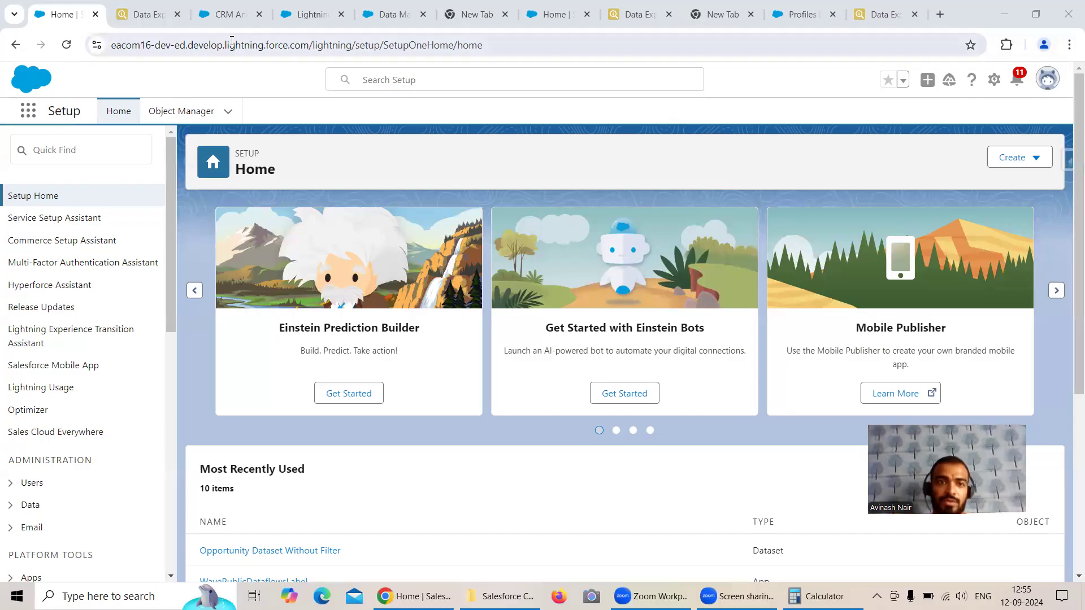
Step: Close the unsaved New Lens in Analytics Studio
click(233, 17)
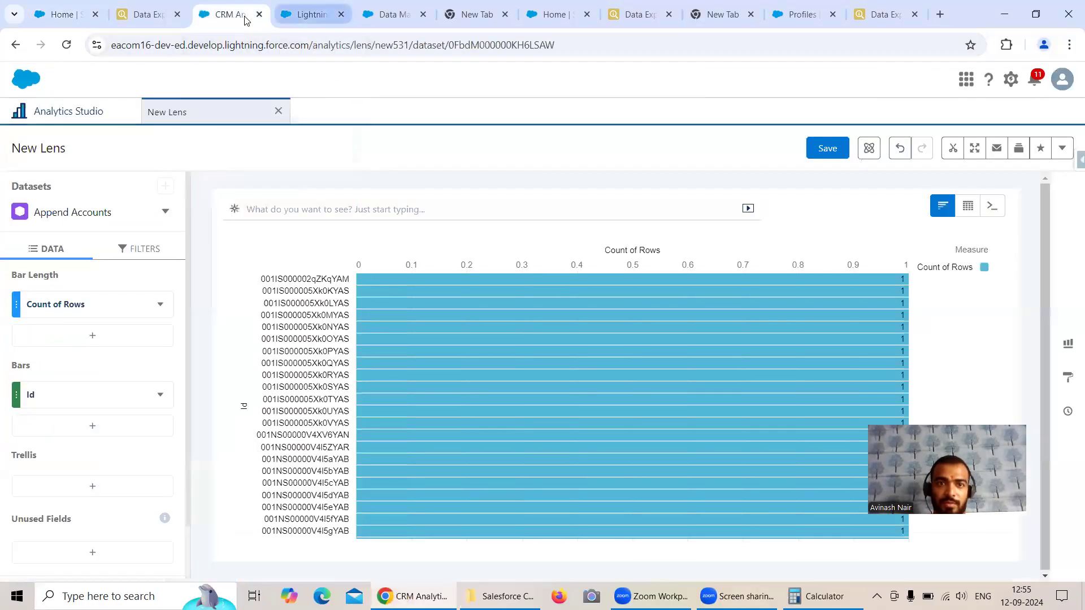
click(311, 14)
click(214, 25)
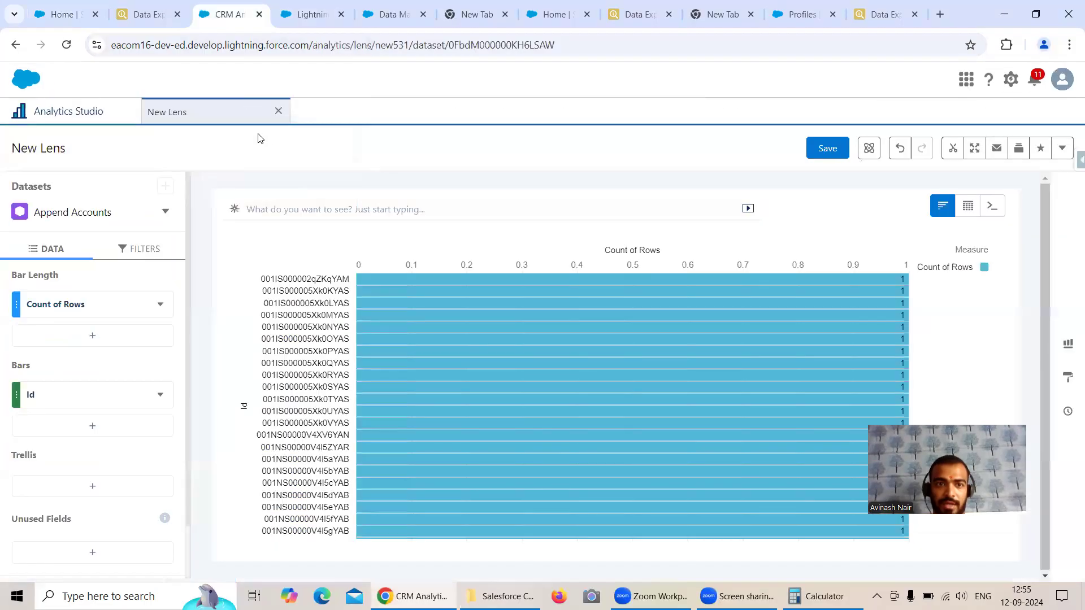
click(278, 111)
click(566, 345)
Step: Switch to the Data Manager page and create a new recipe from Dataflows & Recipes
click(390, 15)
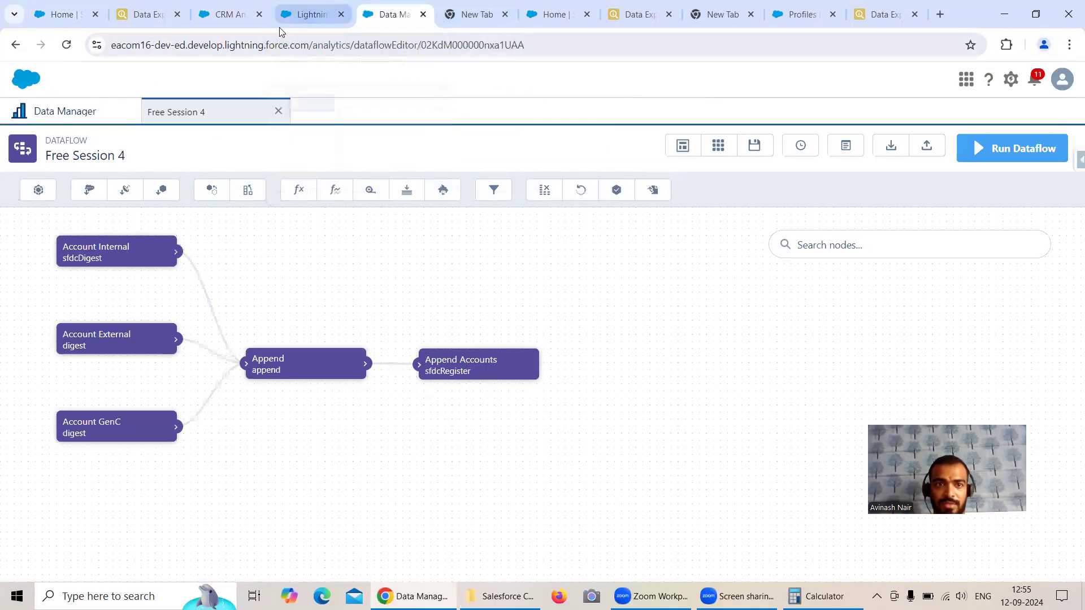
click(64, 111)
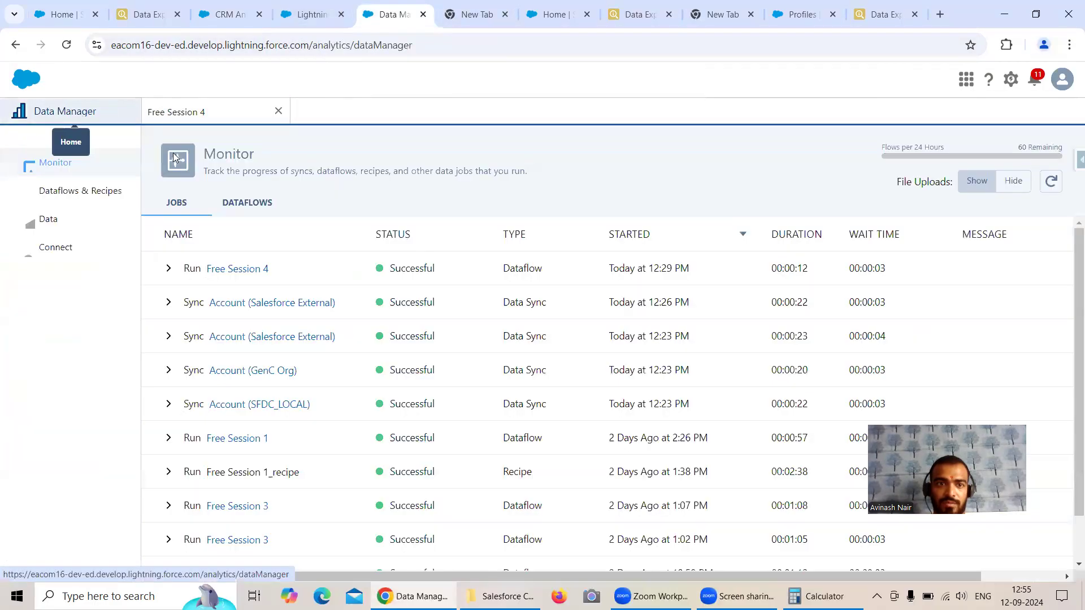
click(89, 190)
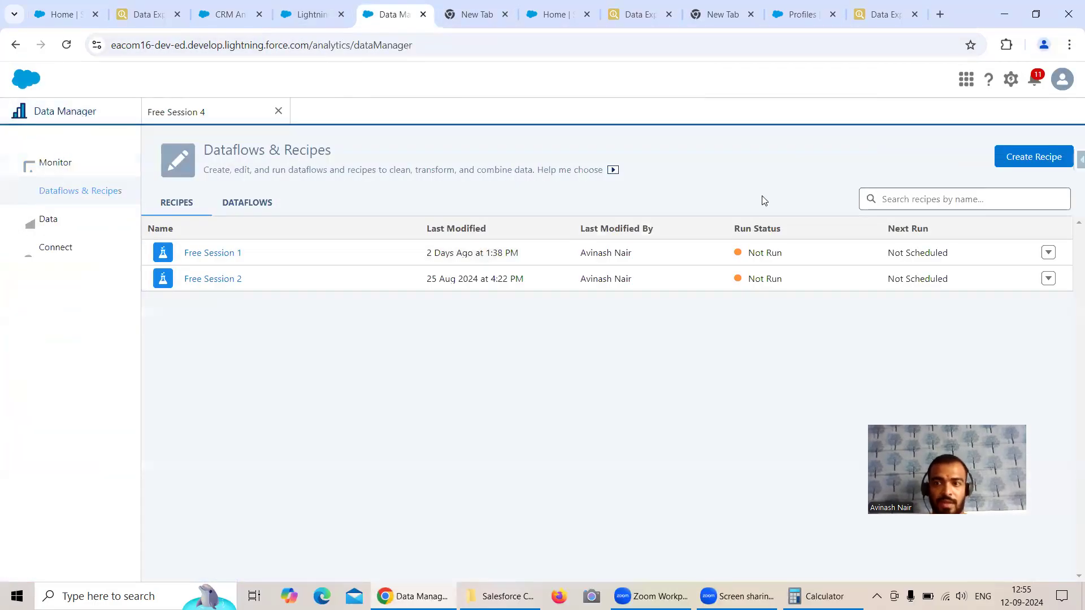
click(1034, 156)
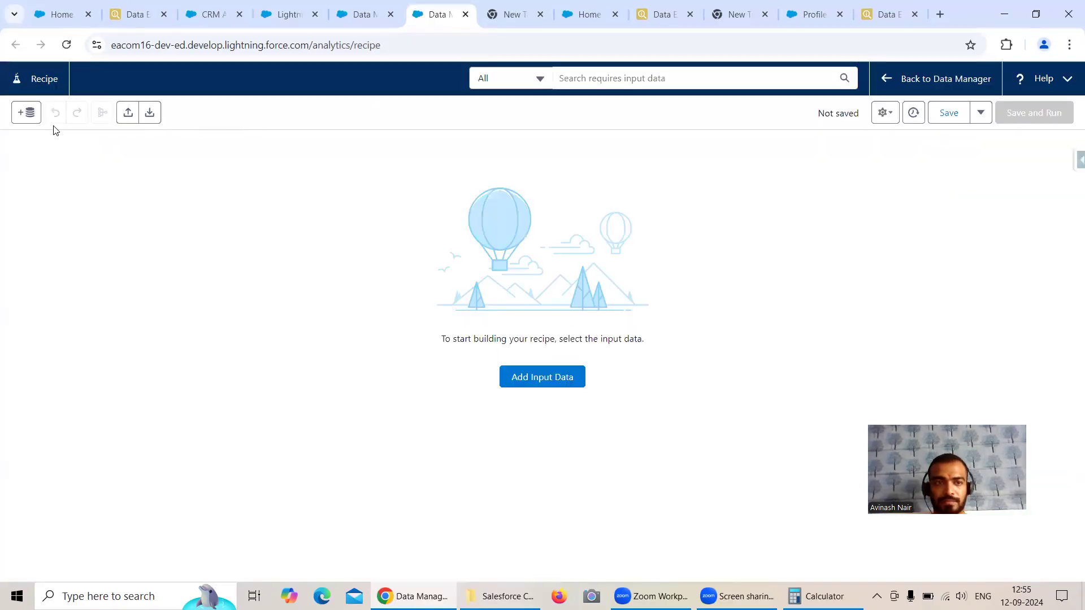
Step: Save the empty recipe as "Free Session 3" with the version description "Append"
click(949, 113)
click(476, 293)
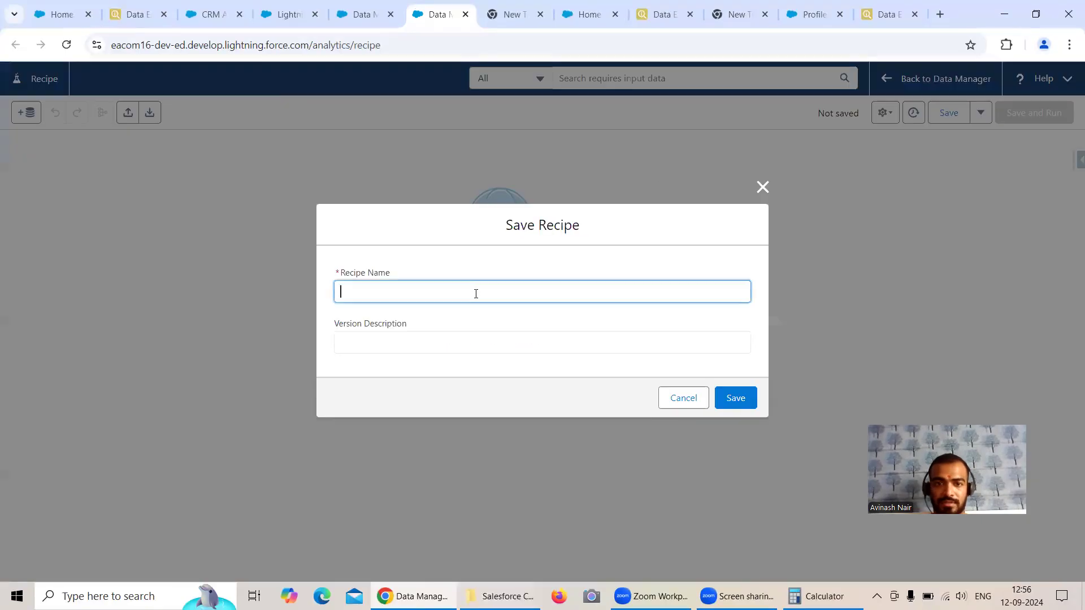
text(Free Session 3)
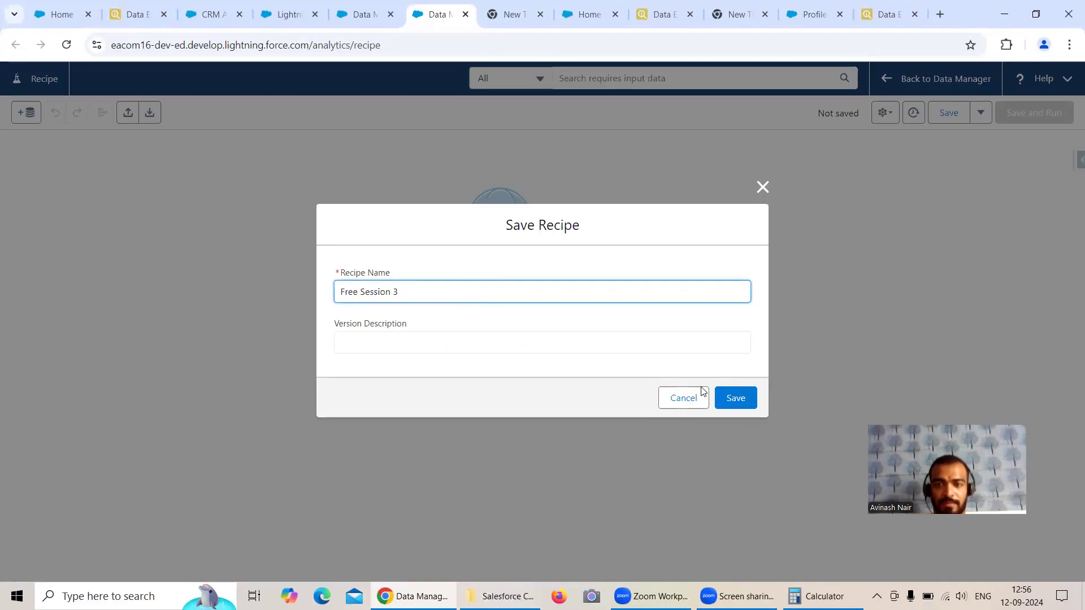
click(374, 338)
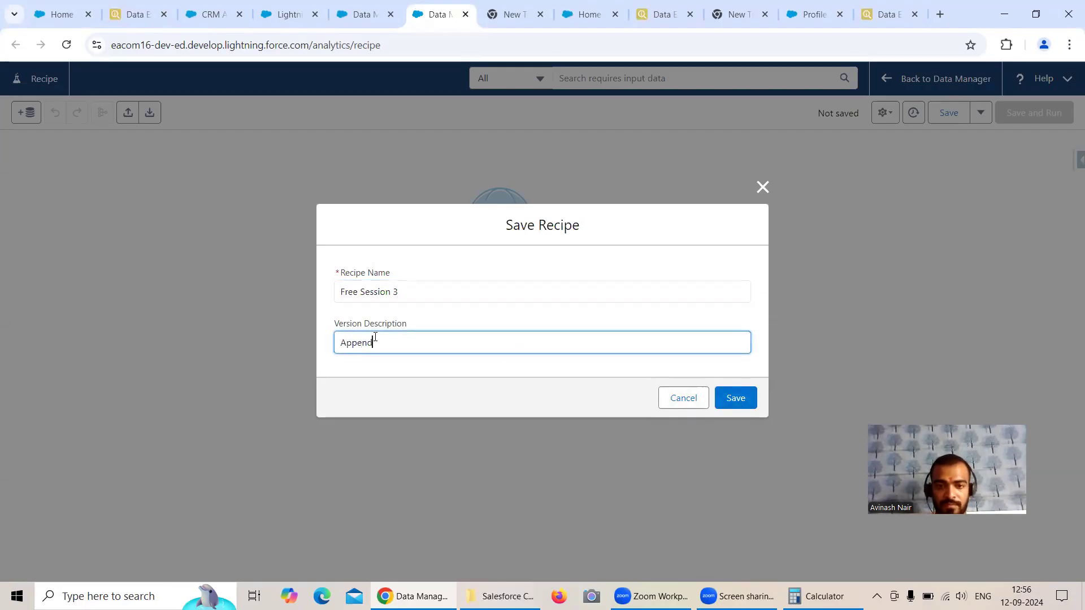
click(735, 398)
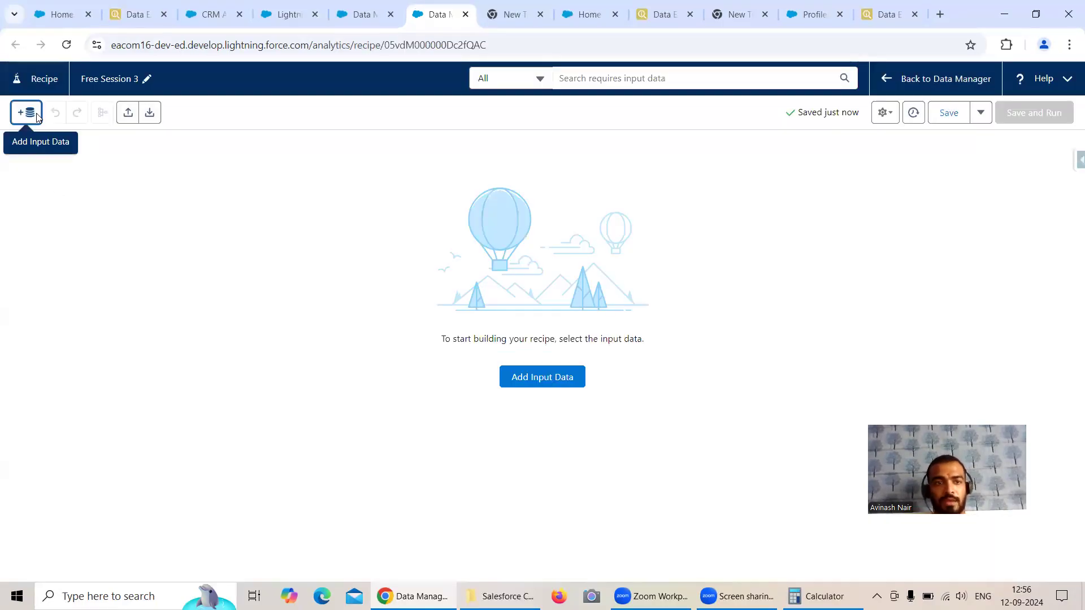
Step: Start adding input data to the recipe and limit the source list to Salesforce Objects only
click(35, 114)
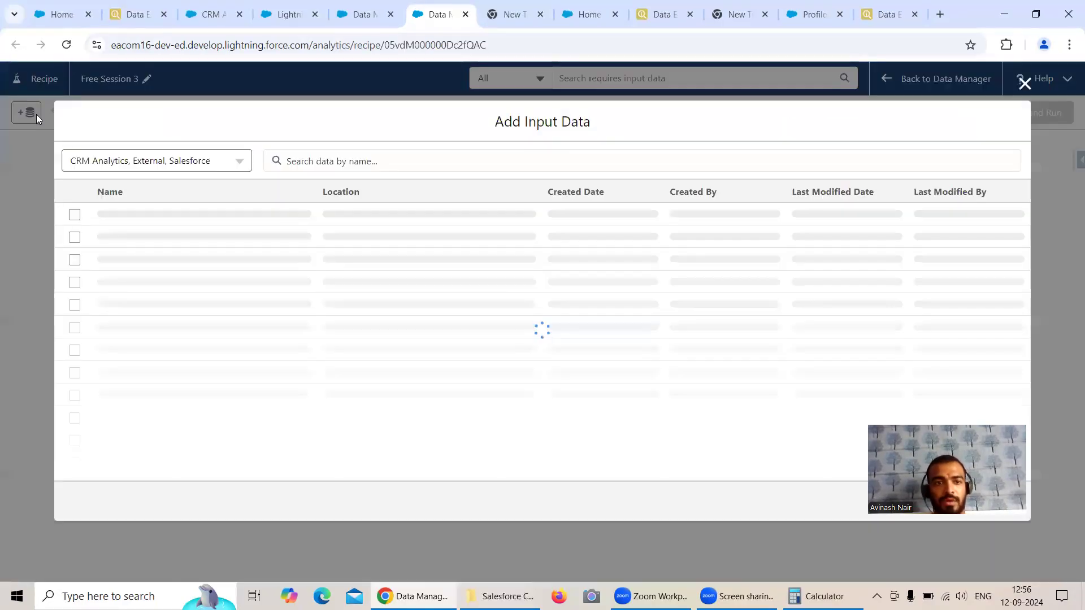
click(190, 163)
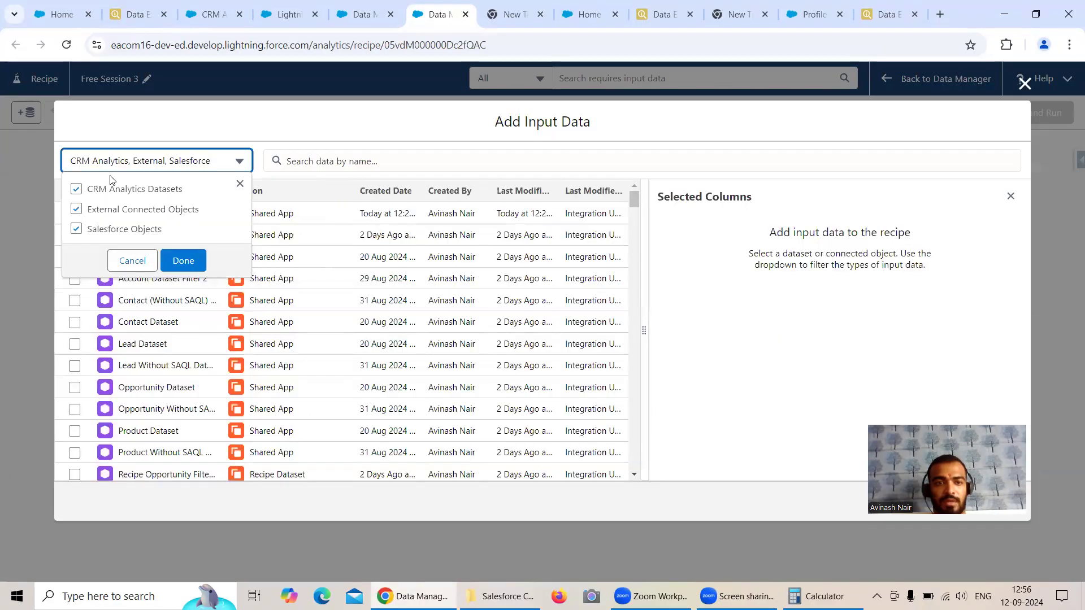
click(77, 189)
click(77, 209)
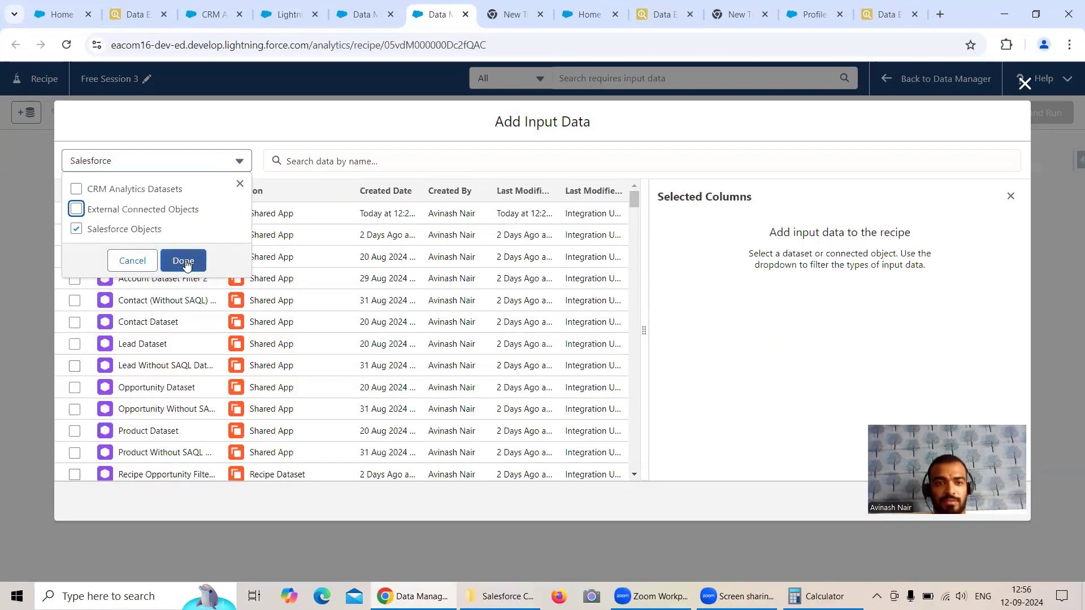
key(Return)
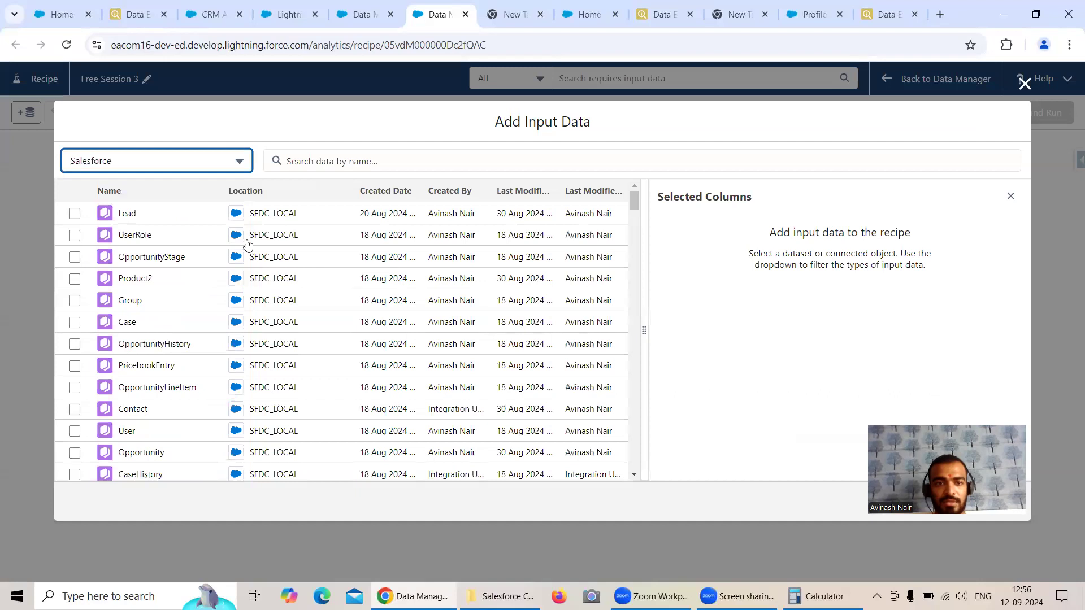
Step: Search the input data for "Acc" and select the Account object located in SFDC_LOCAL
scroll(208, 339, down, 5)
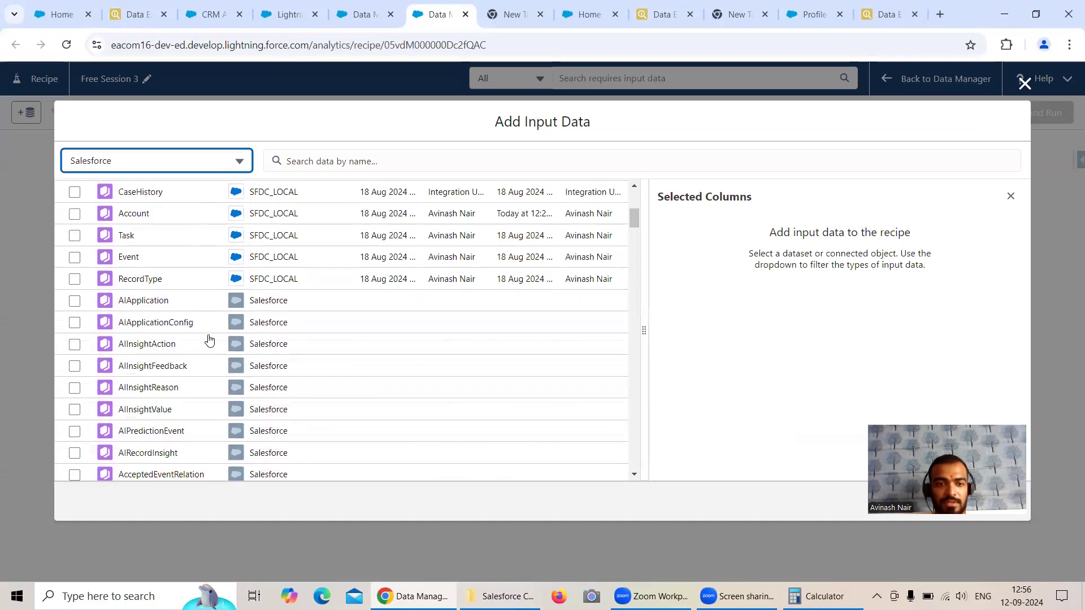
scroll(210, 339, up, 5)
click(304, 162)
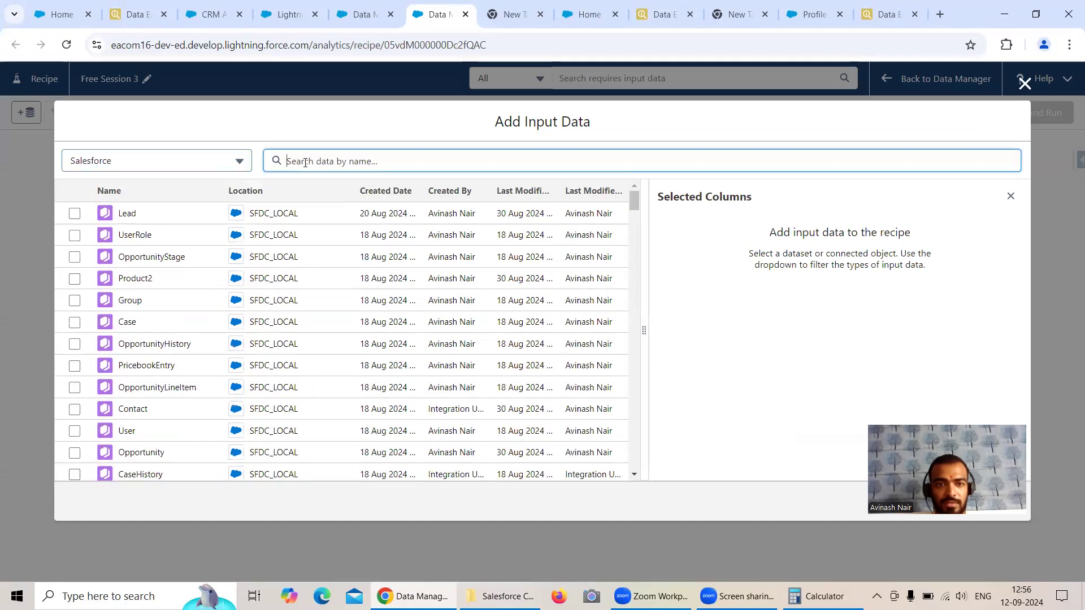
text(Acc)
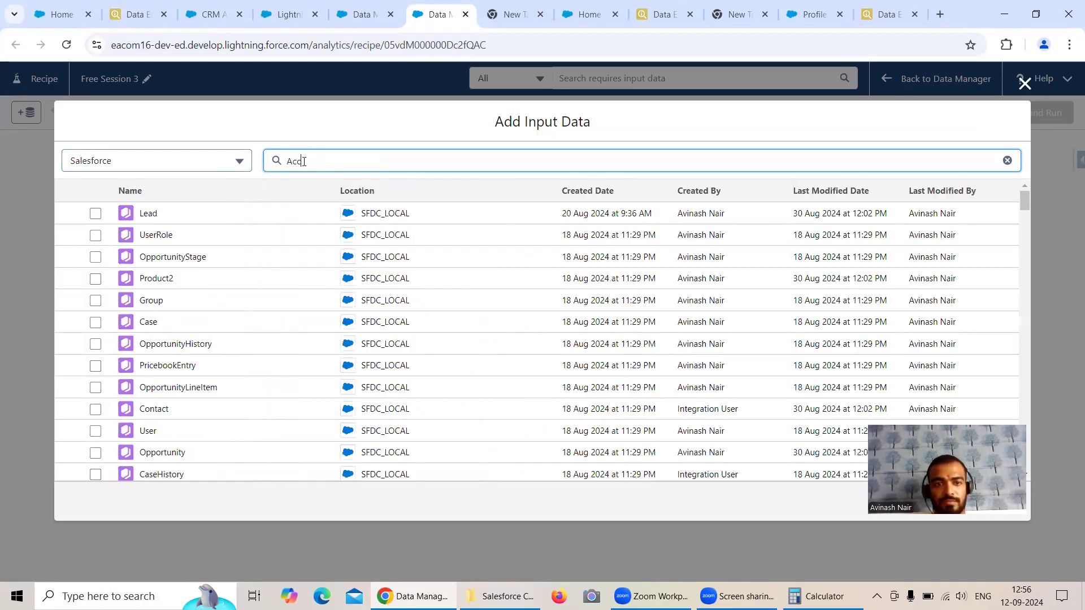
click(96, 214)
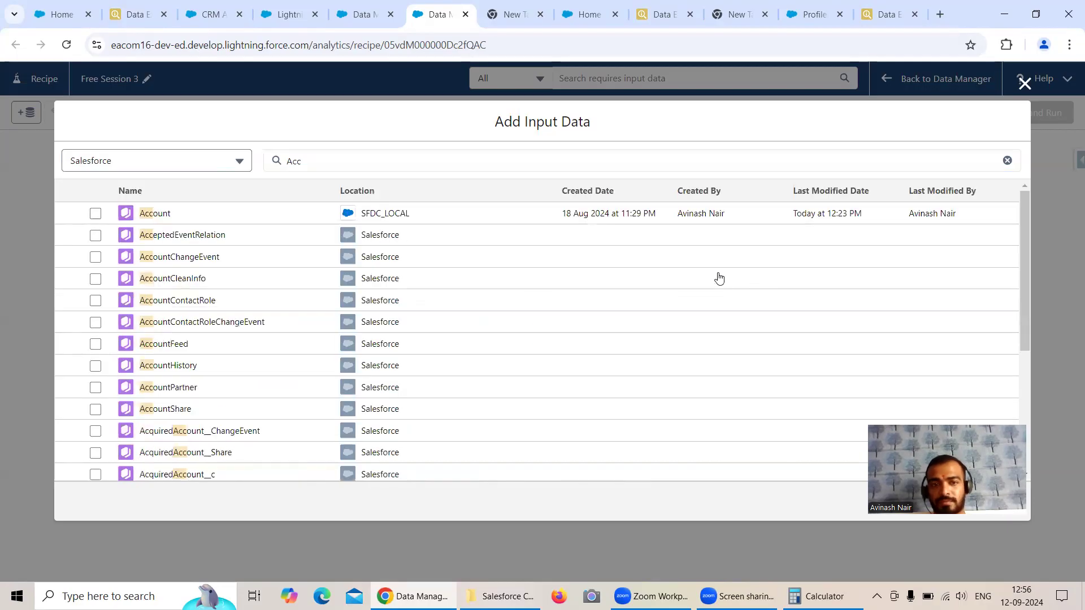
click(96, 214)
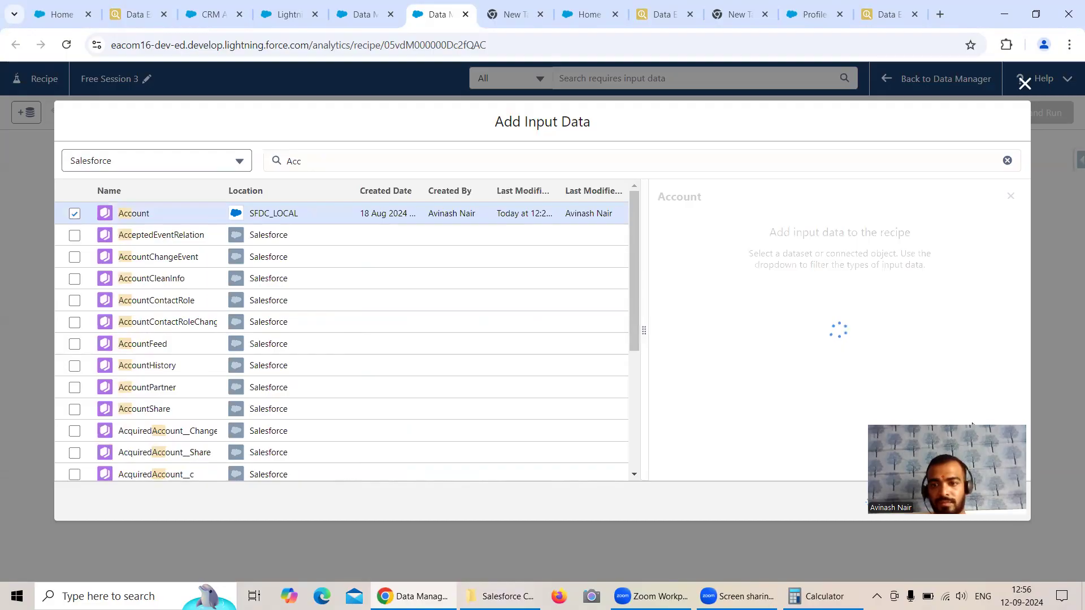
Step: Restrict the local Account input to the Id, Name and Industry columns and add it to the recipe
click(686, 321)
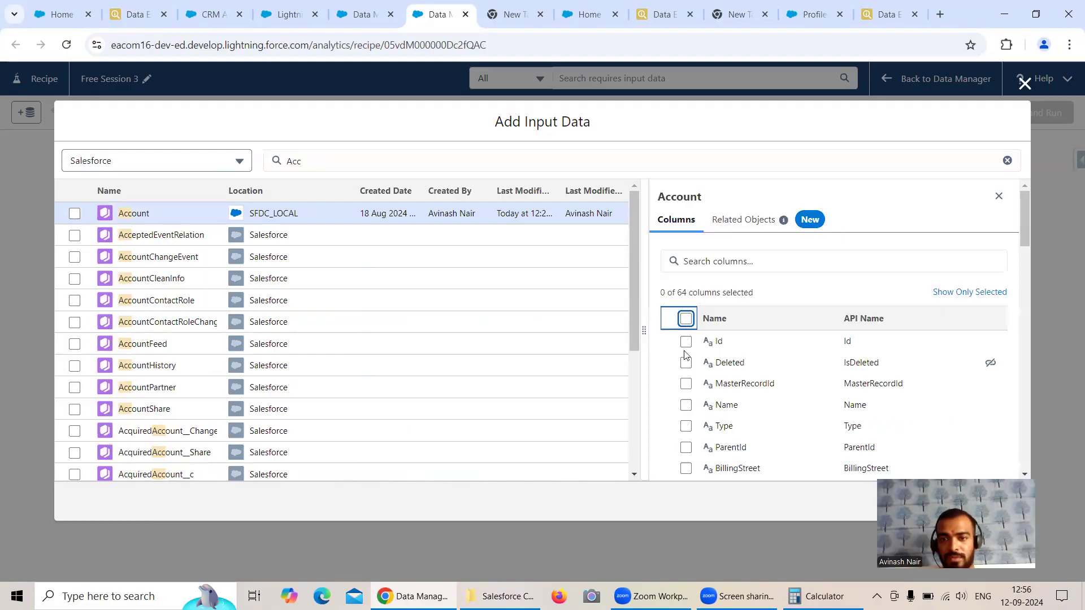
click(685, 343)
click(686, 405)
scroll(785, 392, down, 5)
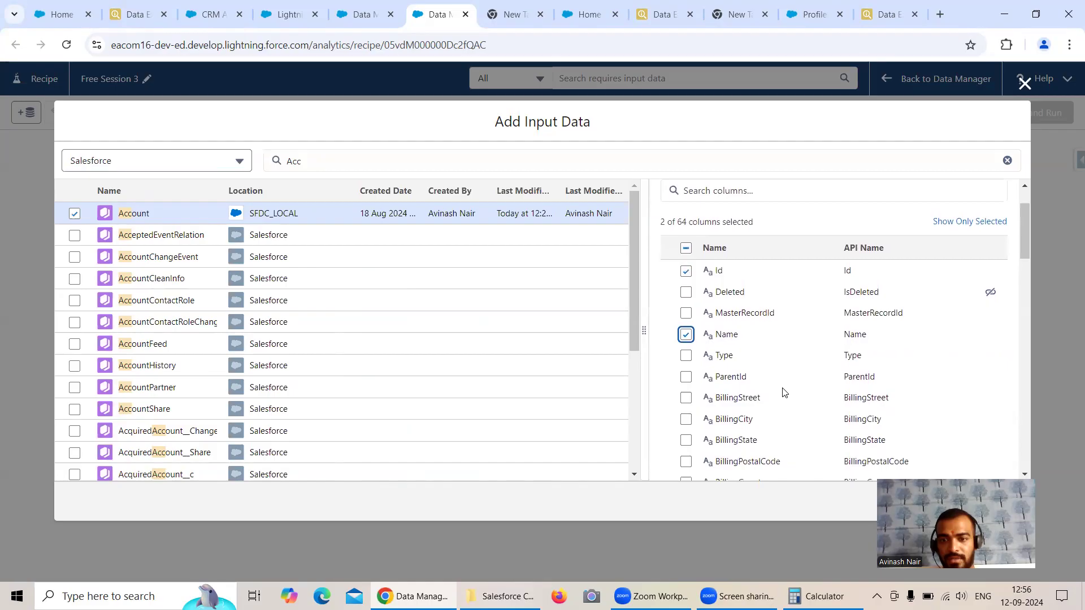
scroll(783, 390, down, 4)
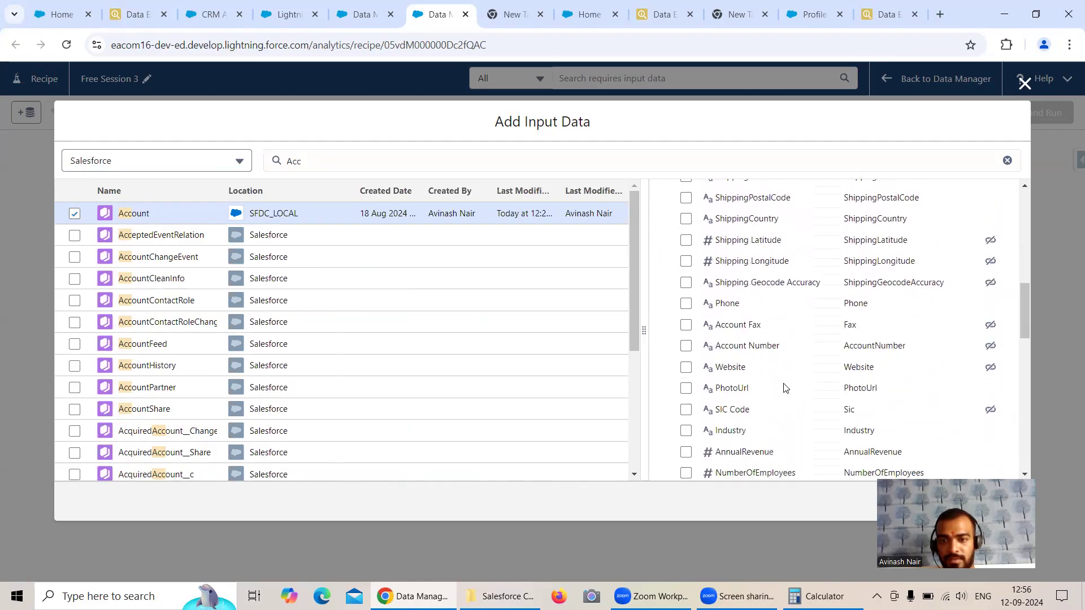
click(686, 370)
scroll(779, 375, up, 10)
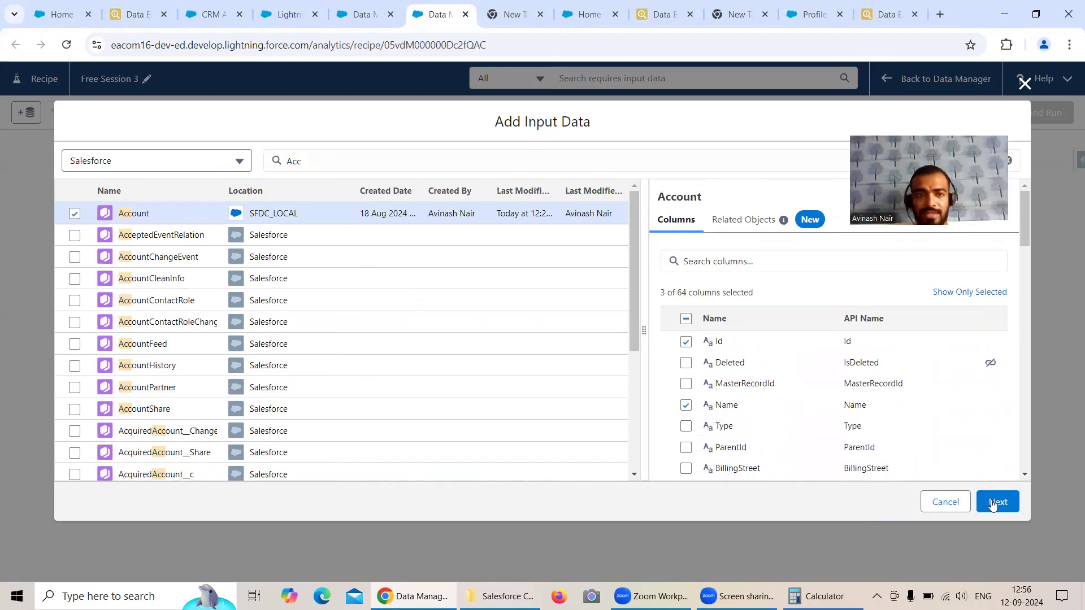
click(993, 504)
Step: Start adding more input data and limit the source list to External Connected Objects only
click(25, 113)
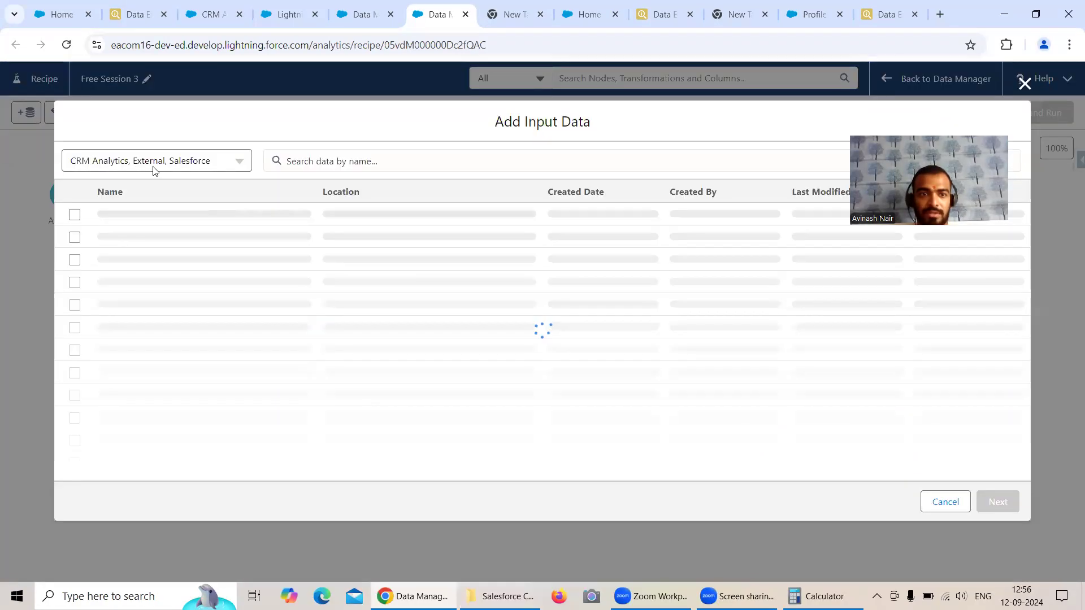
click(202, 168)
click(75, 230)
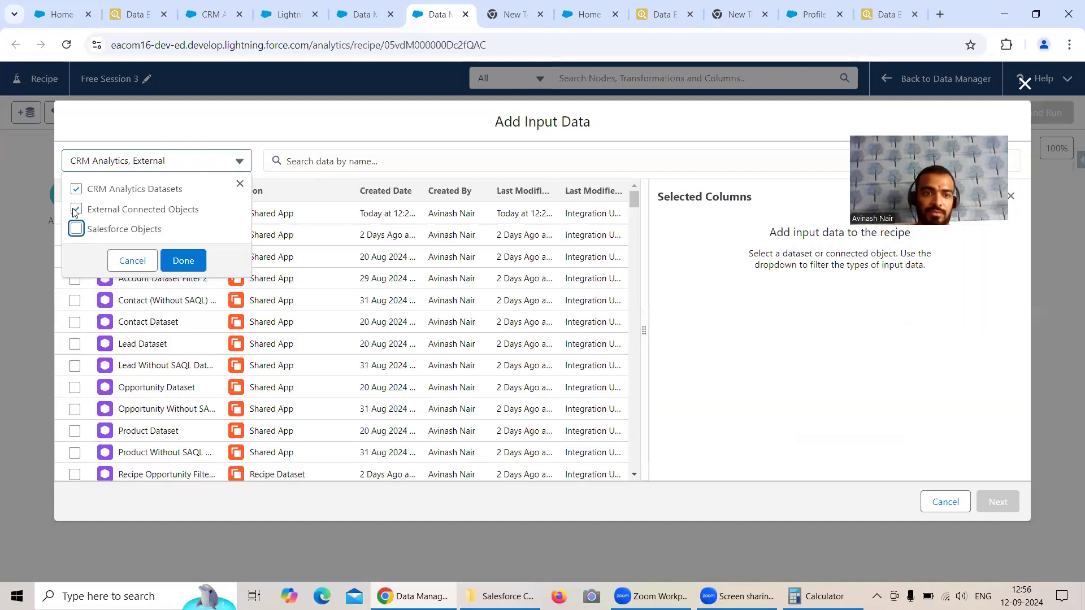
click(76, 190)
click(182, 260)
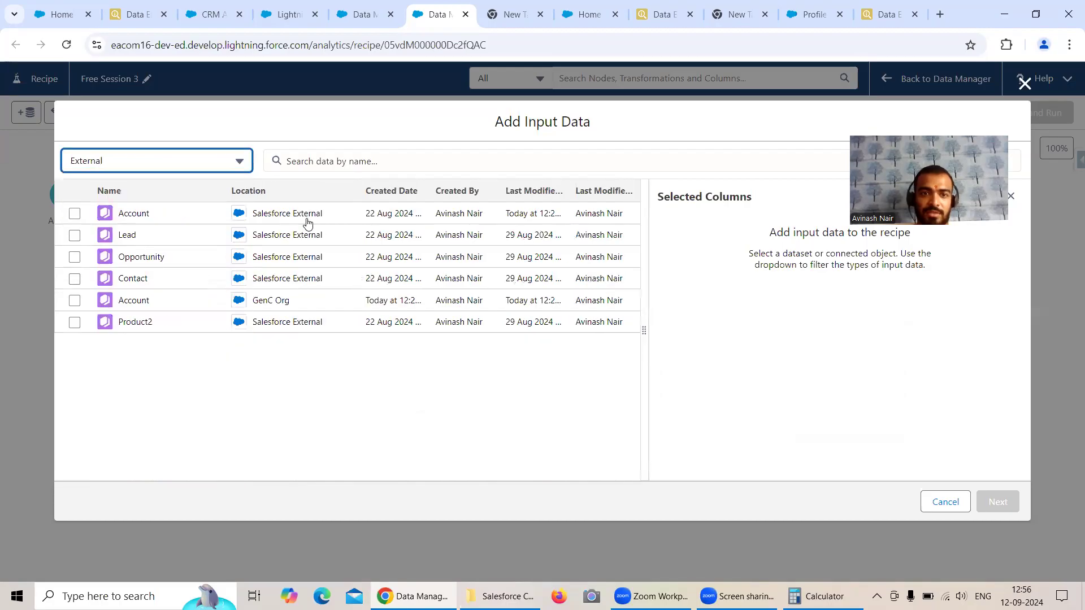
Step: Add the Account objects from Salesforce External and GenC Org, each with only the Id, Name and Industry columns
click(76, 214)
click(75, 214)
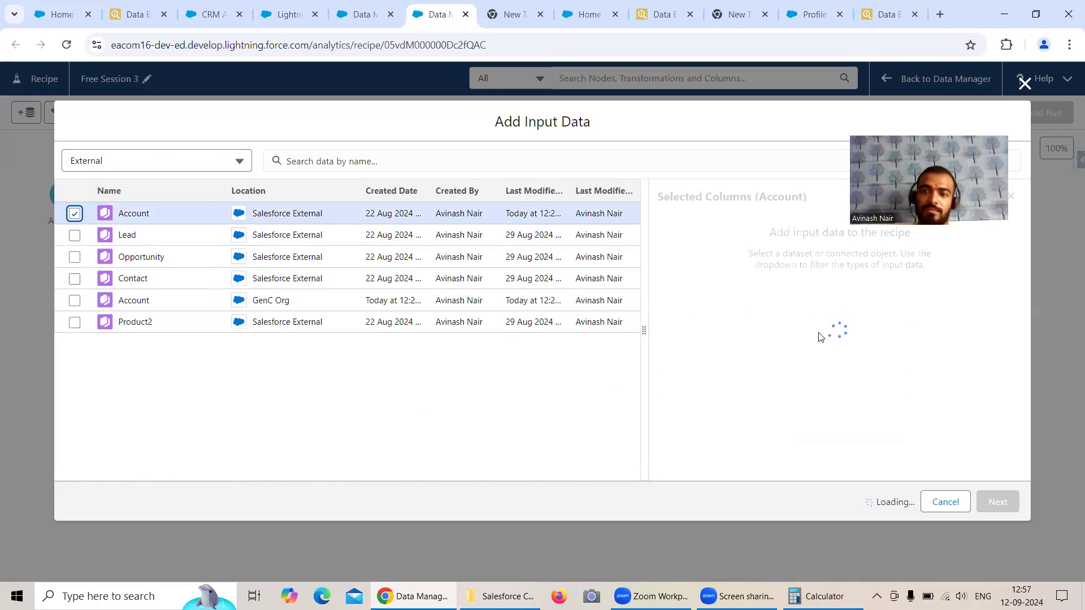
click(685, 283)
click(685, 283)
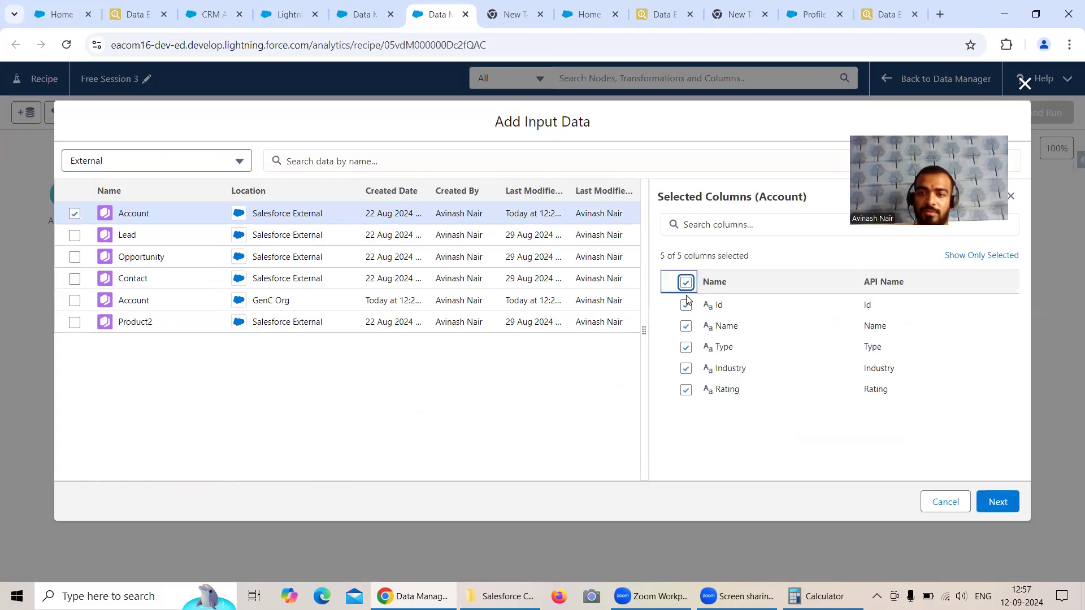
click(686, 282)
click(686, 306)
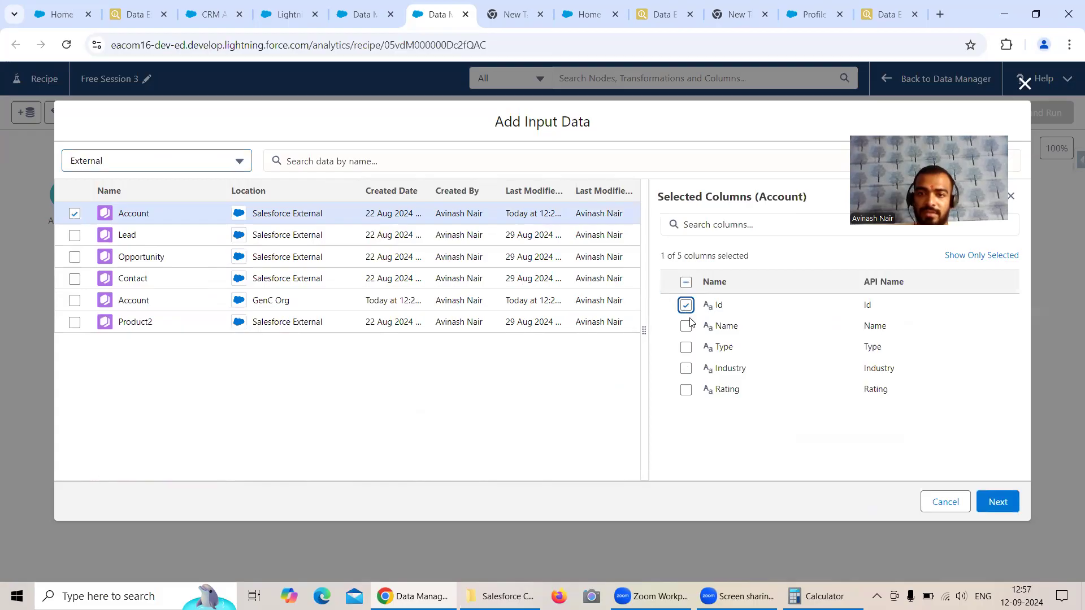
click(686, 326)
click(686, 369)
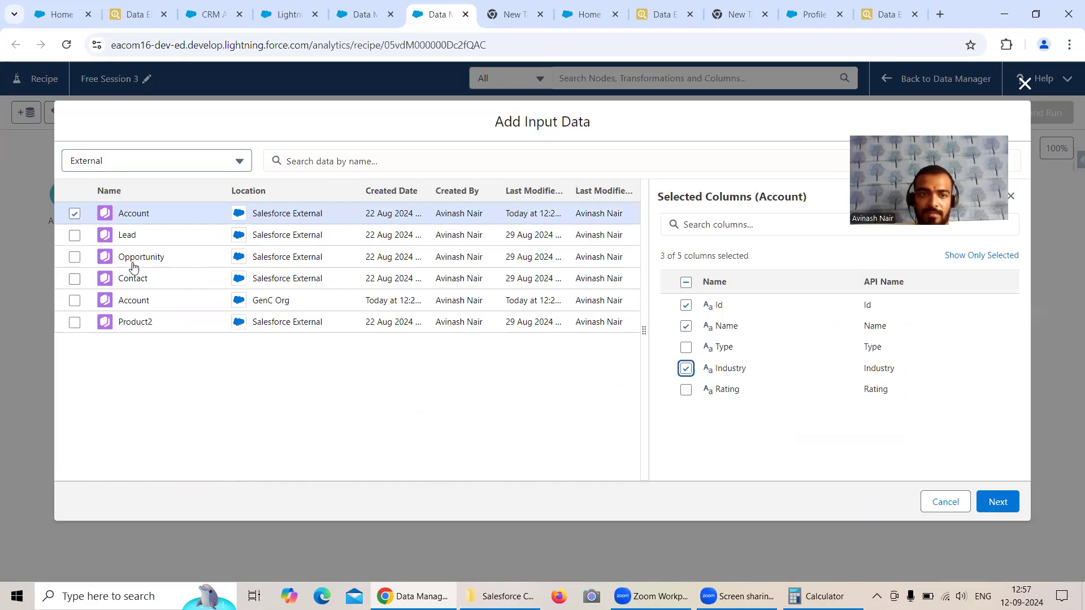
click(76, 301)
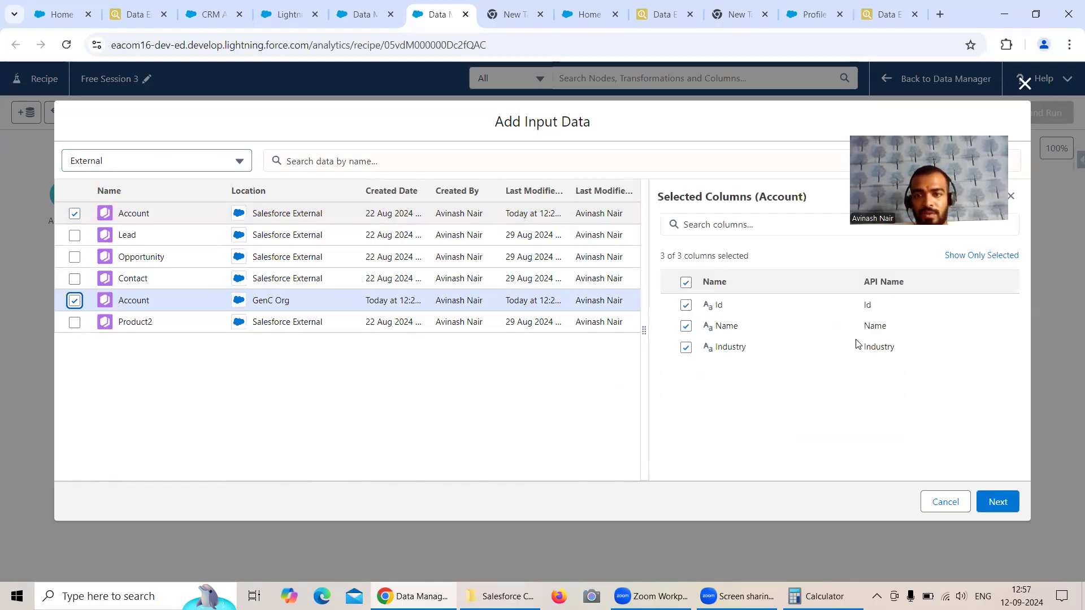
click(997, 502)
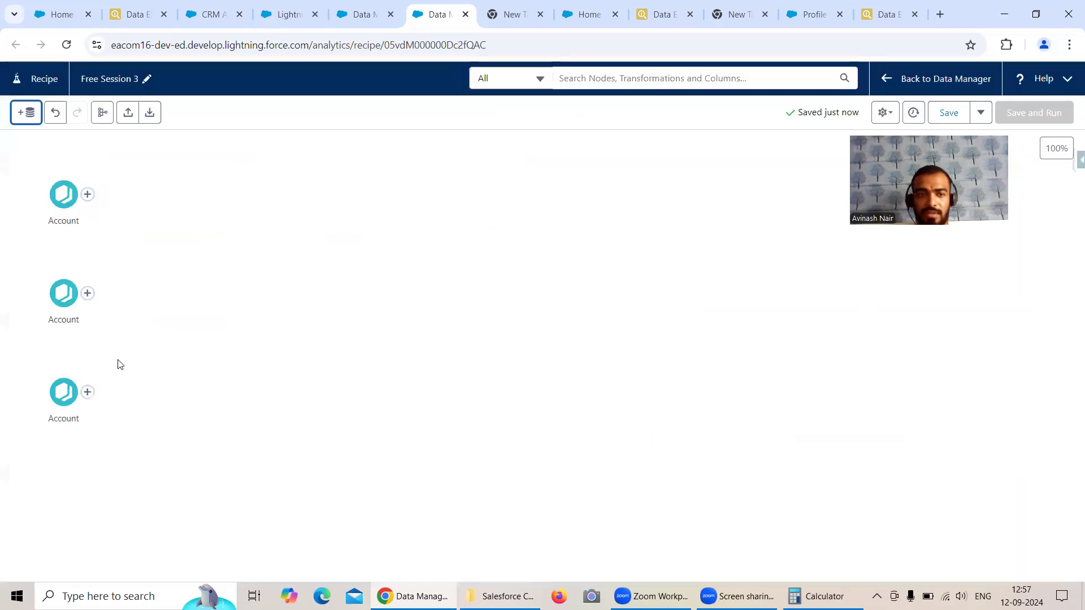
Step: Rename the middle Account input node, from the Salesforce External connection, as External Account
scroll(112, 427, down, 1)
click(69, 294)
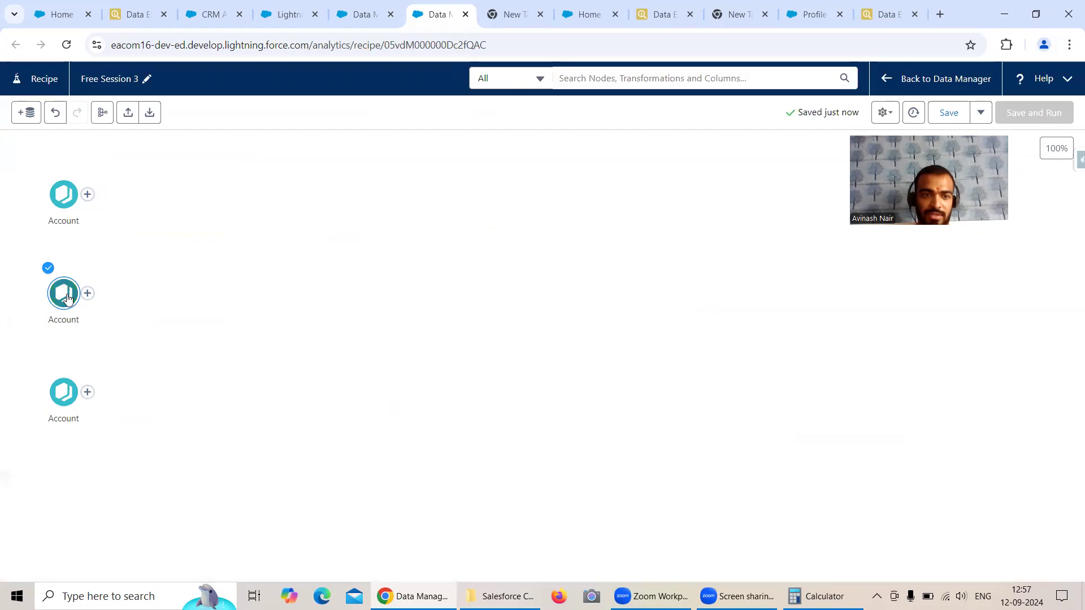
click(68, 295)
click(79, 382)
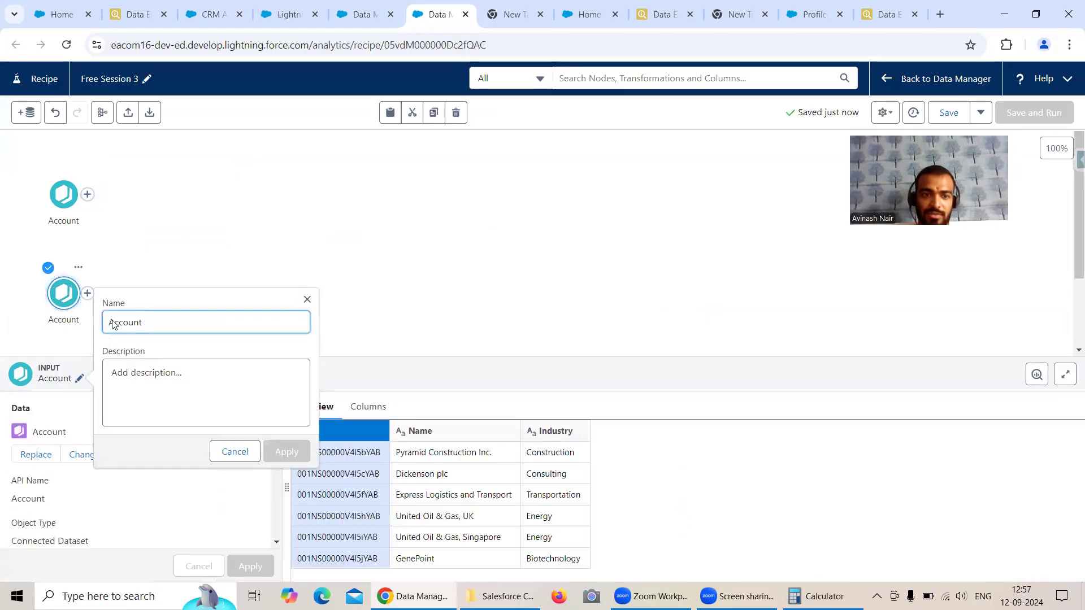
click(199, 314)
key(Home)
text(External)
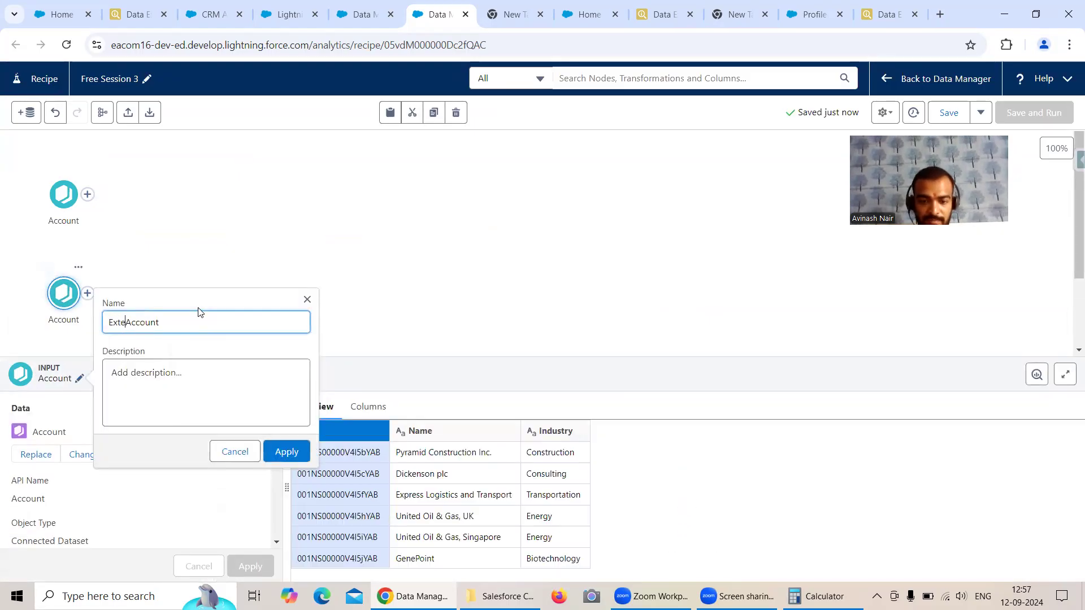
click(286, 451)
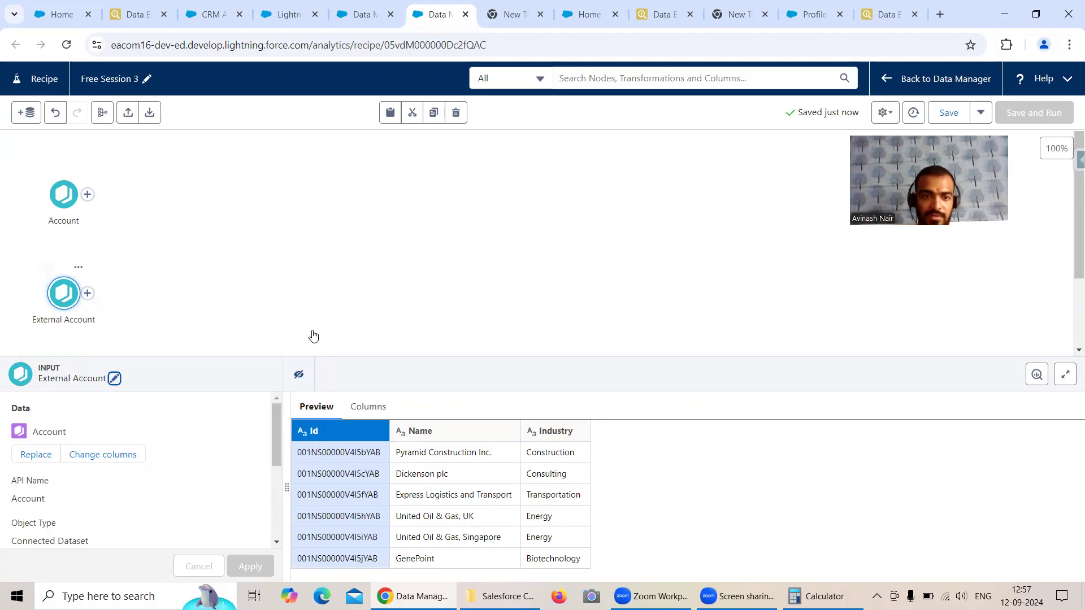
Step: Rename the last Account input node as GenC Org Account and close its details
click(67, 317)
scroll(113, 452, down, 2)
scroll(139, 449, up, 3)
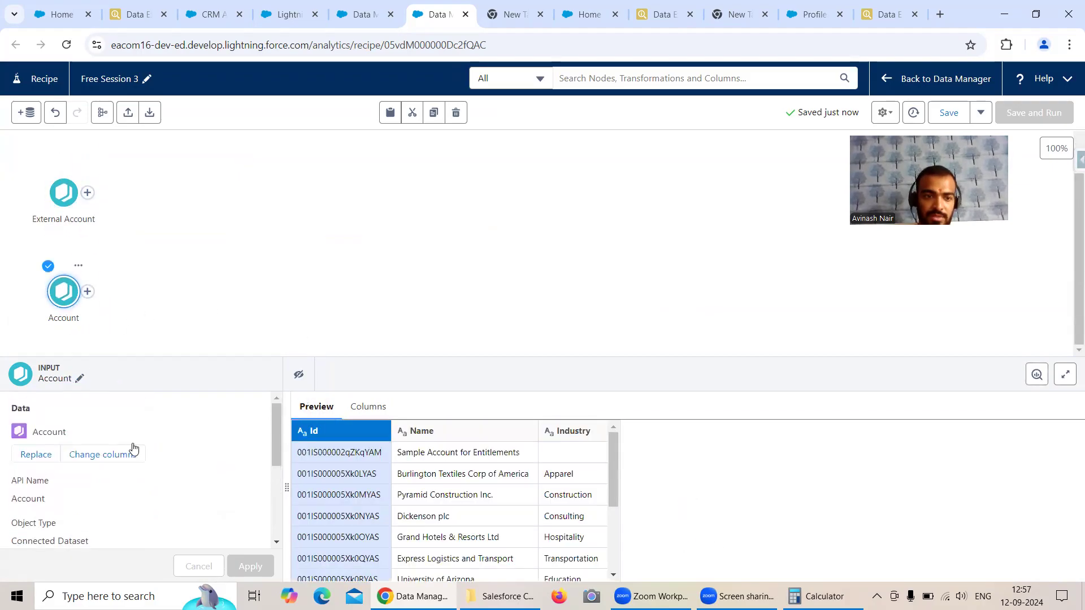
click(79, 378)
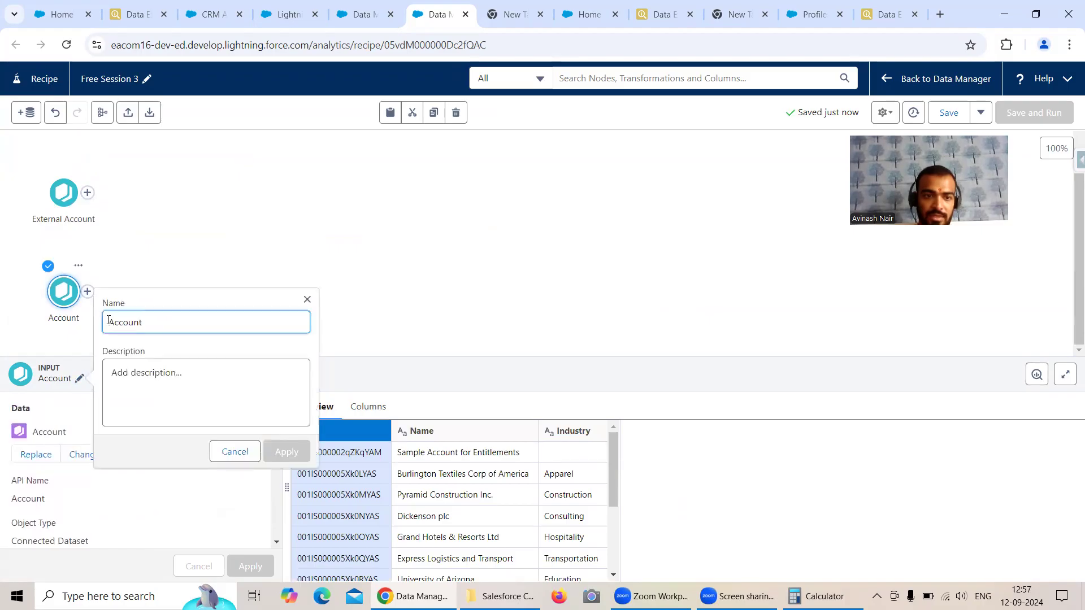
click(129, 321)
text(GenC)
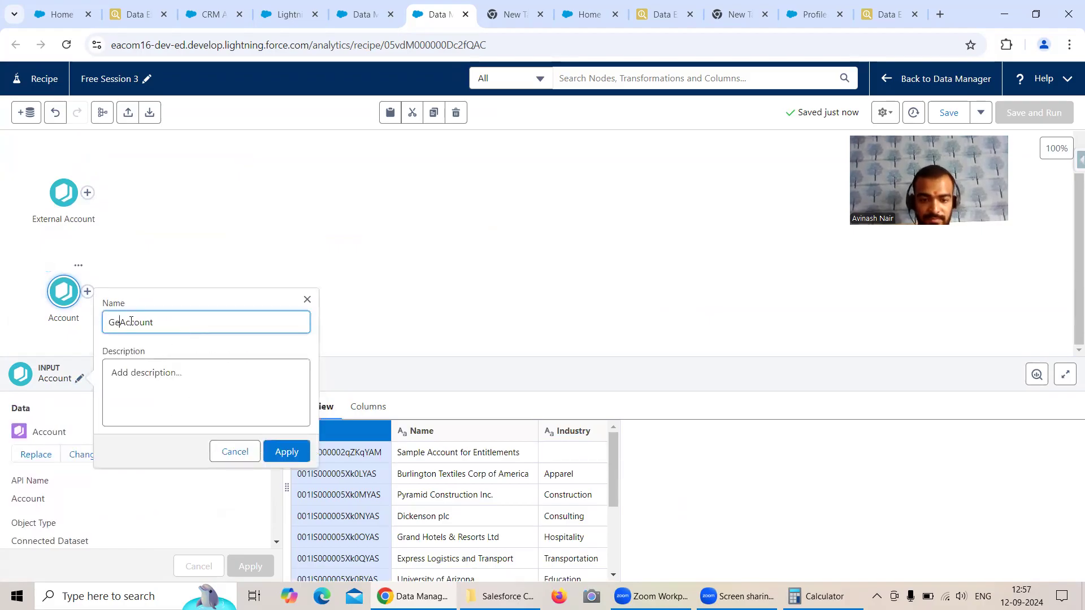
text(Ot)
text(g)
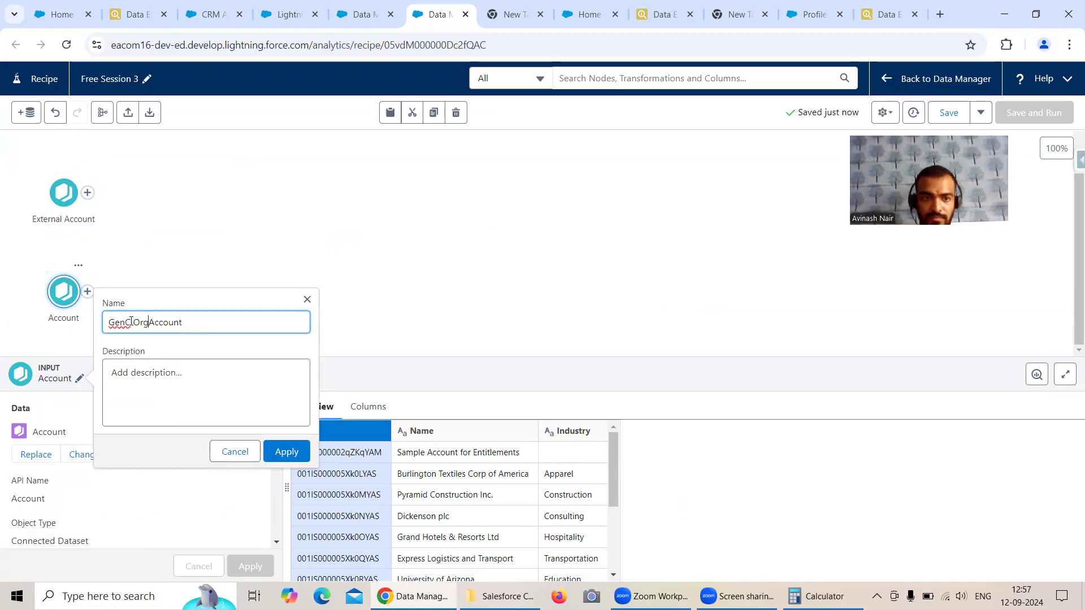
click(286, 451)
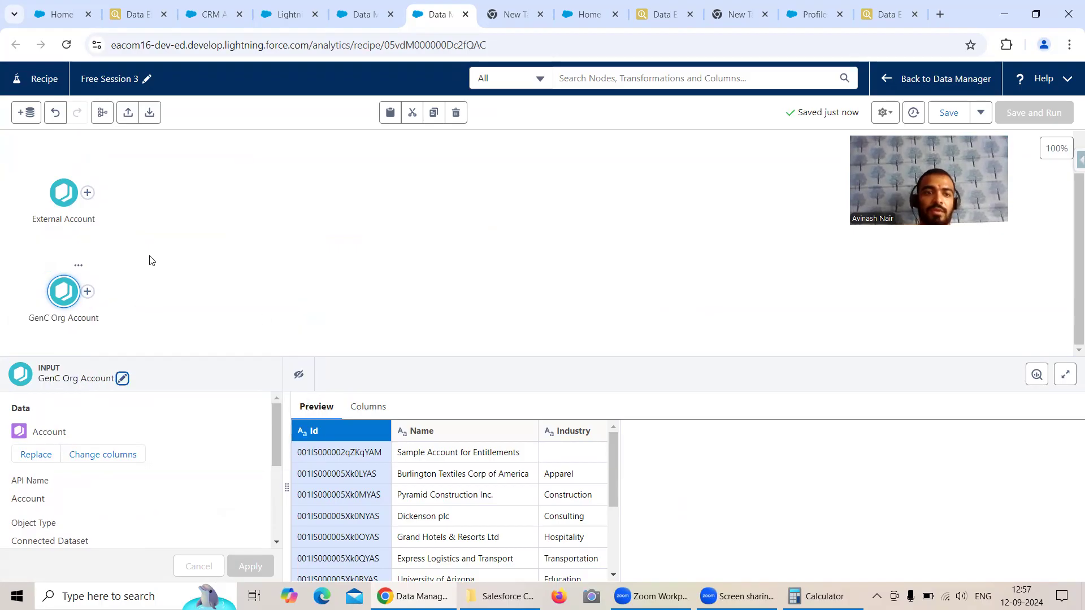
click(249, 256)
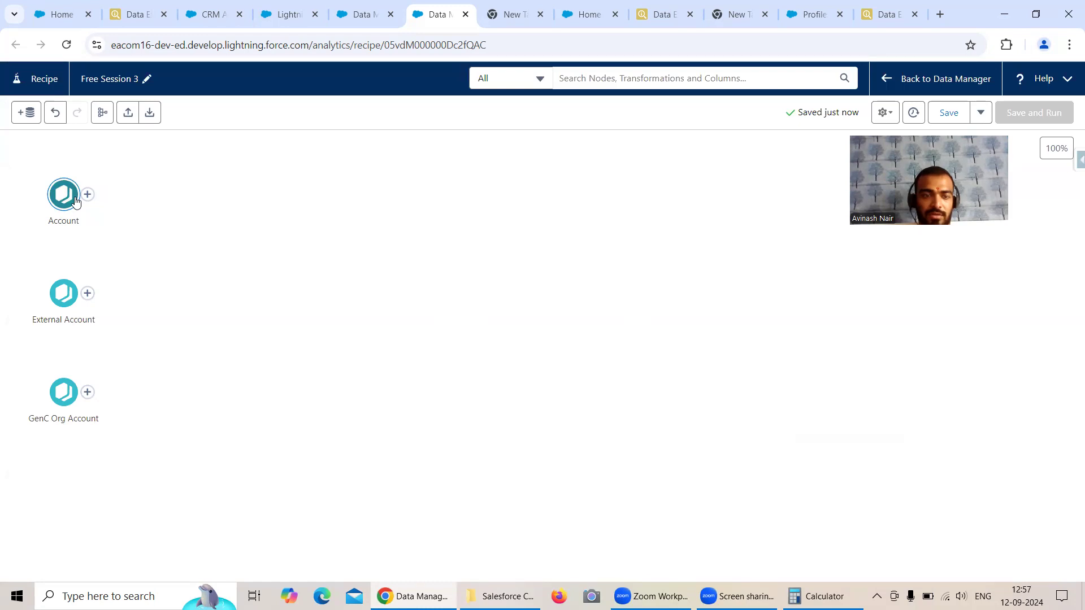
Step: Connect the local Account node to External Account with an Append and name it Append Internal & External Org
mouse_move(89, 199)
mouse_down()
mouse_move(124, 259)
mouse_move(100, 290)
mouse_move(61, 300)
mouse_move(58, 392)
mouse_up()
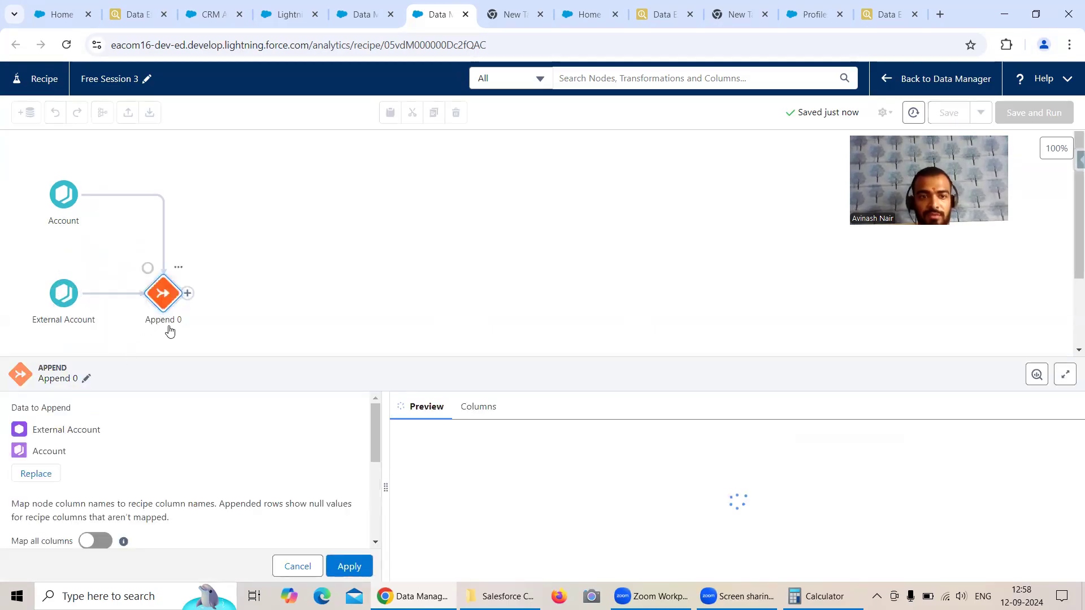
click(86, 378)
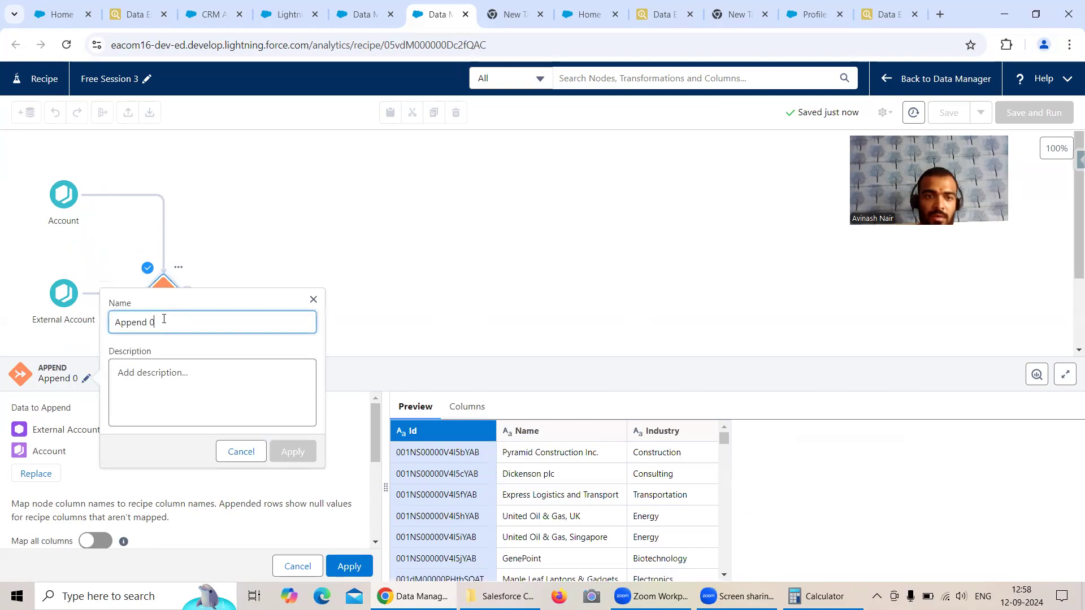
key(BackSpace)
text(In)
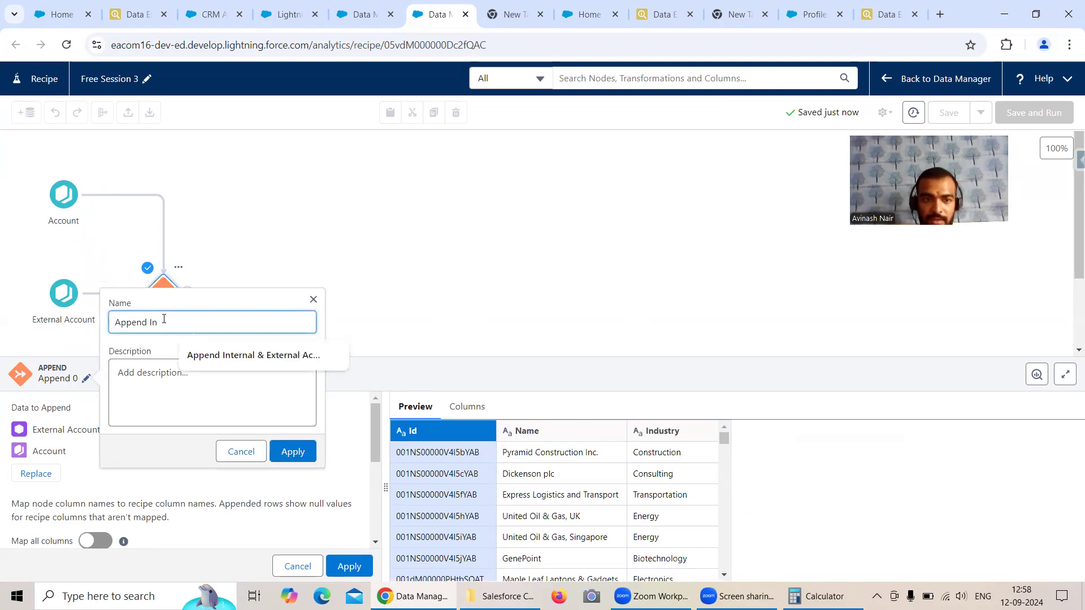
text(ternal & Ex)
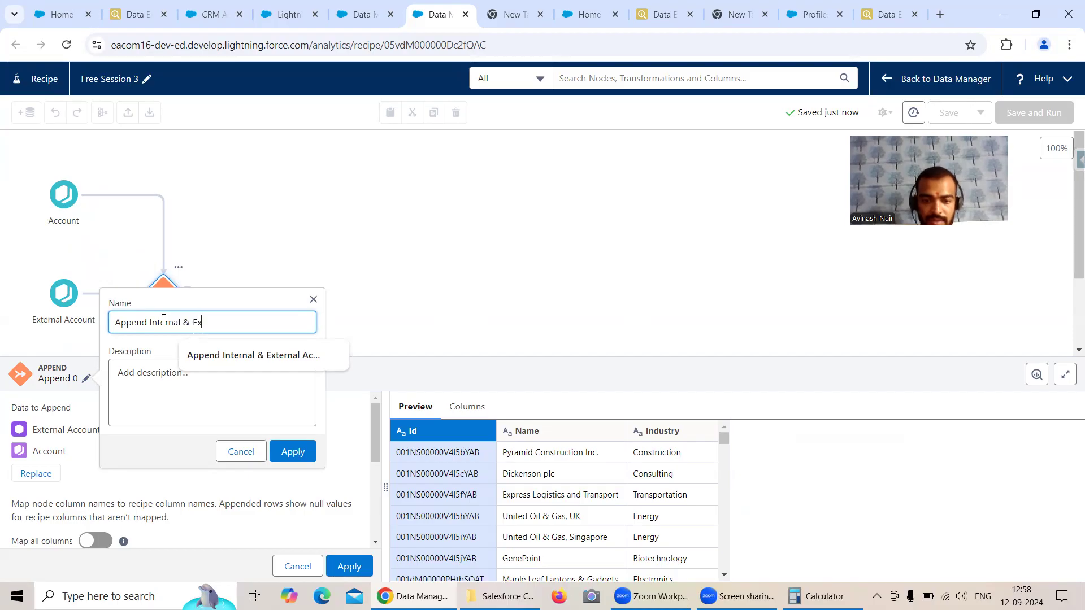
text(ternal Org)
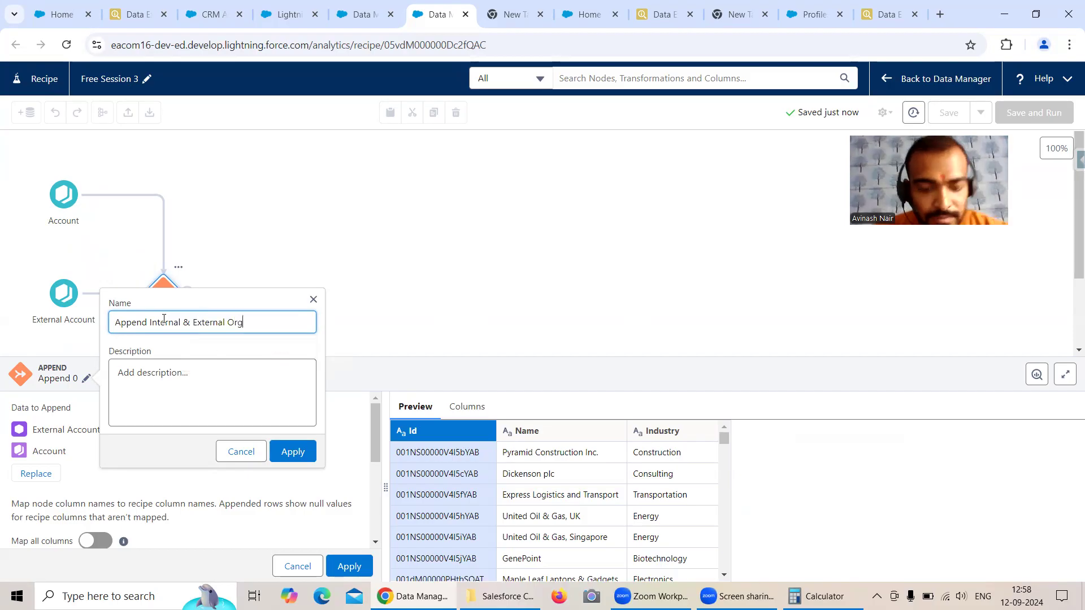
click(293, 452)
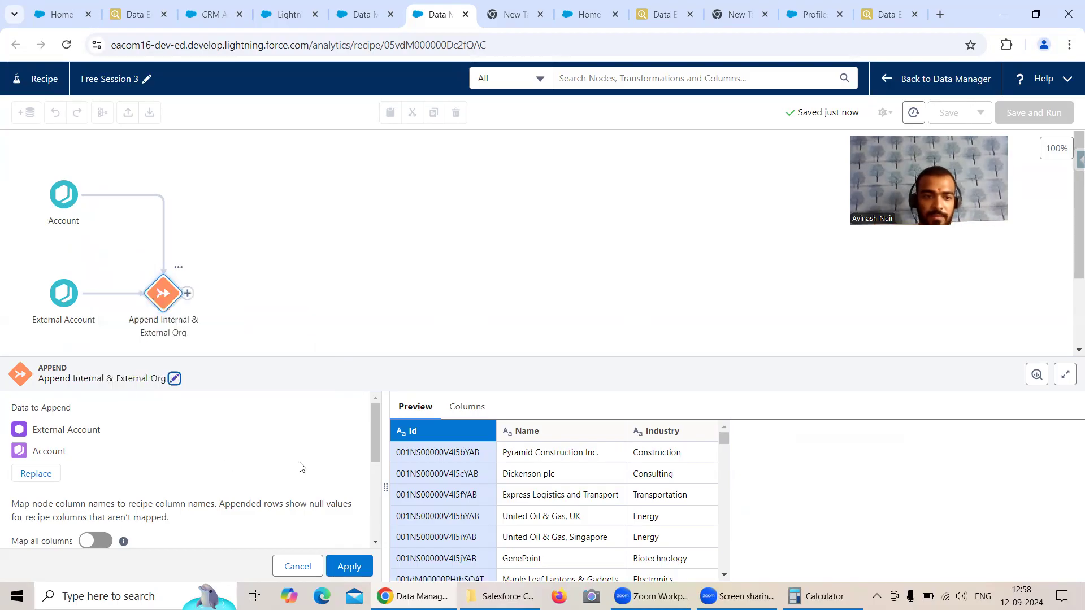
Step: Check the Id, Name and Industry column mapping between External Account and Account, and apply the append
scroll(300, 460, down, 3)
scroll(310, 460, up, 2)
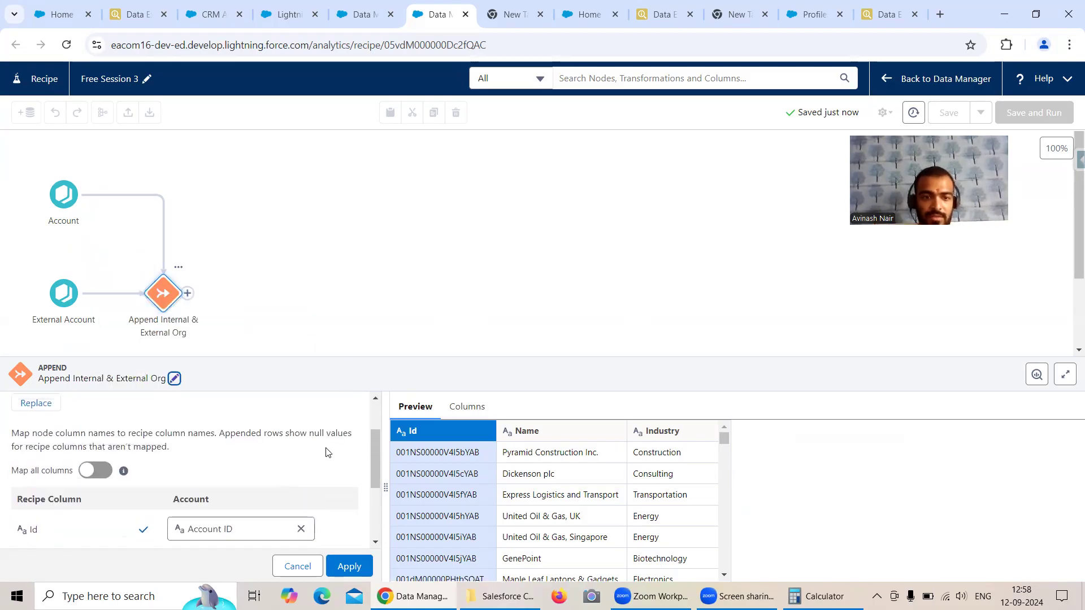
scroll(326, 450, down, 3)
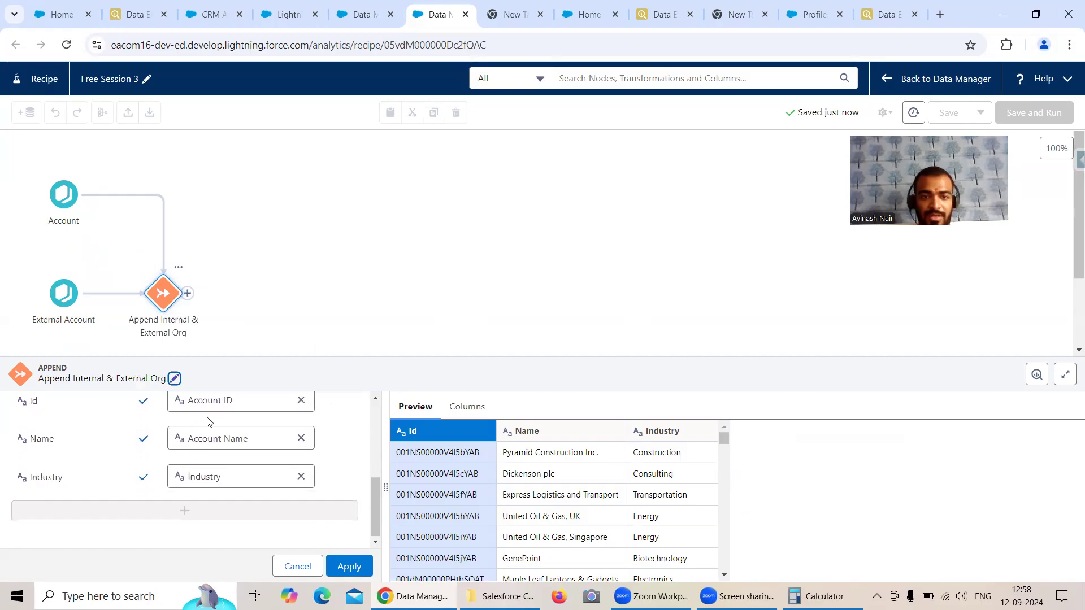
scroll(73, 472, up, 6)
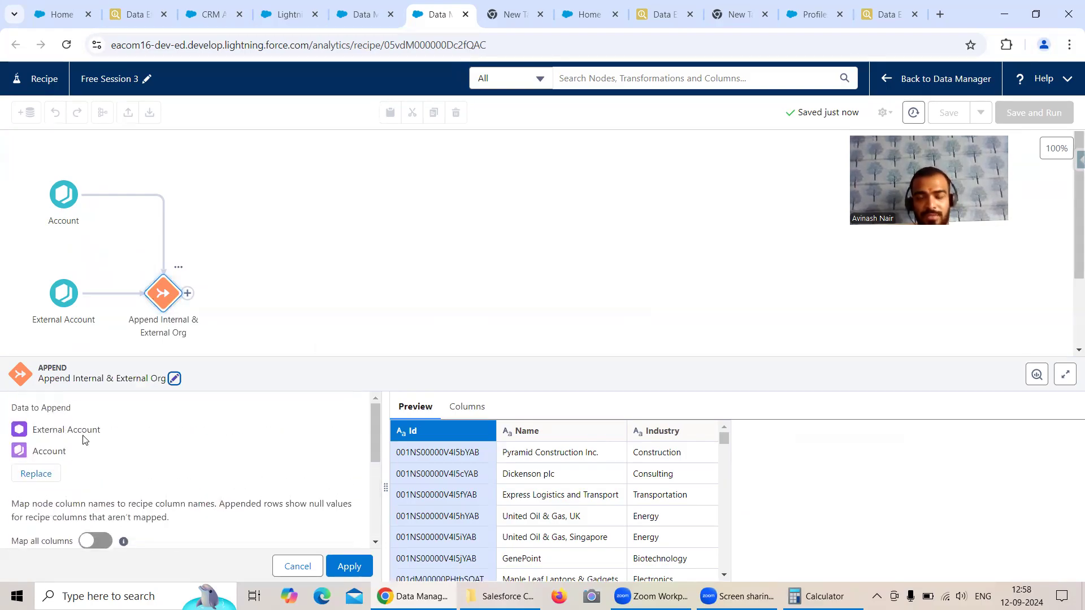
scroll(127, 455, down, 3)
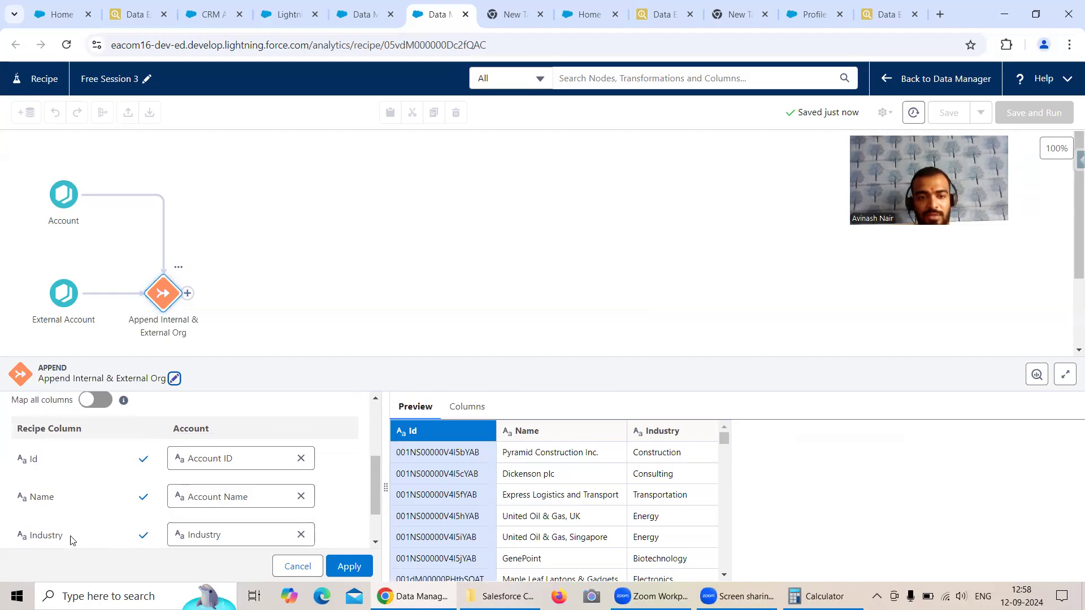
scroll(243, 522, up, 3)
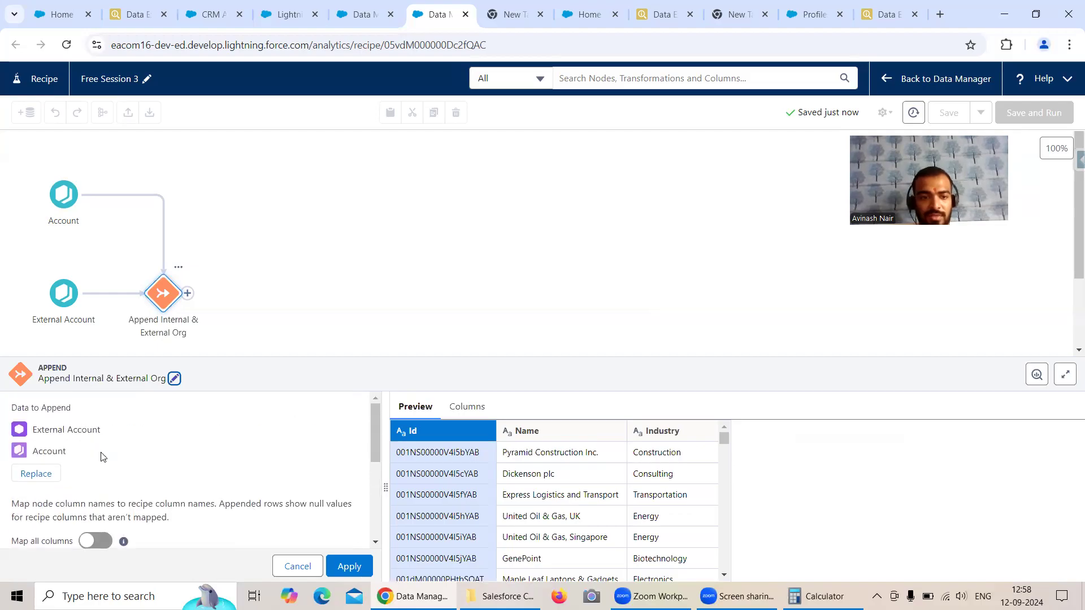
click(354, 569)
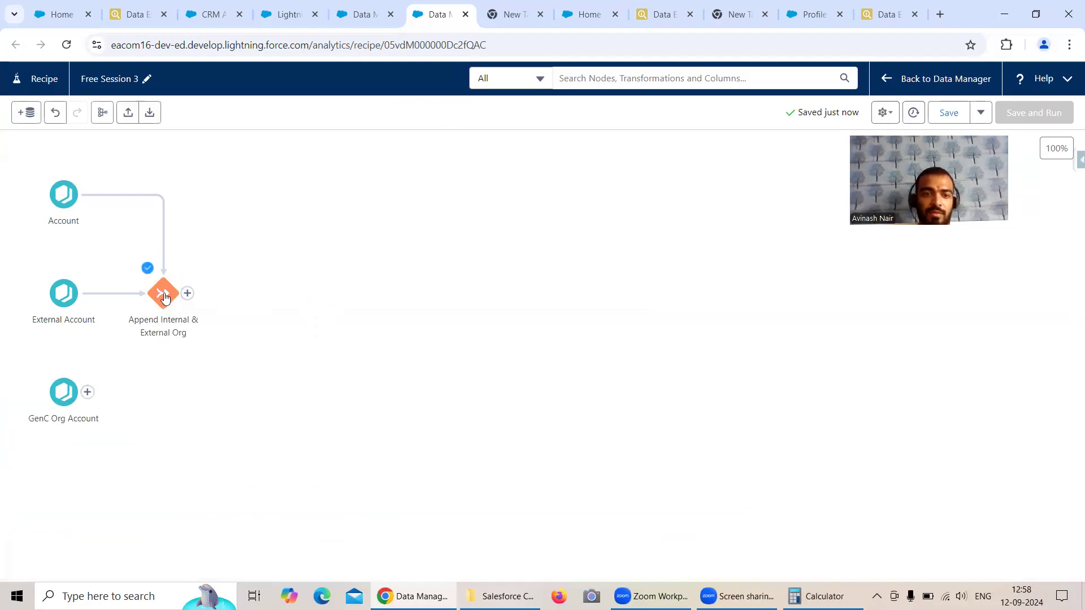
Step: Append the Internal & External Org result with GenC Org Account and name the node Append (Internal, External) & GenCOrg
drag(190, 300, 61, 492)
click(56, 480)
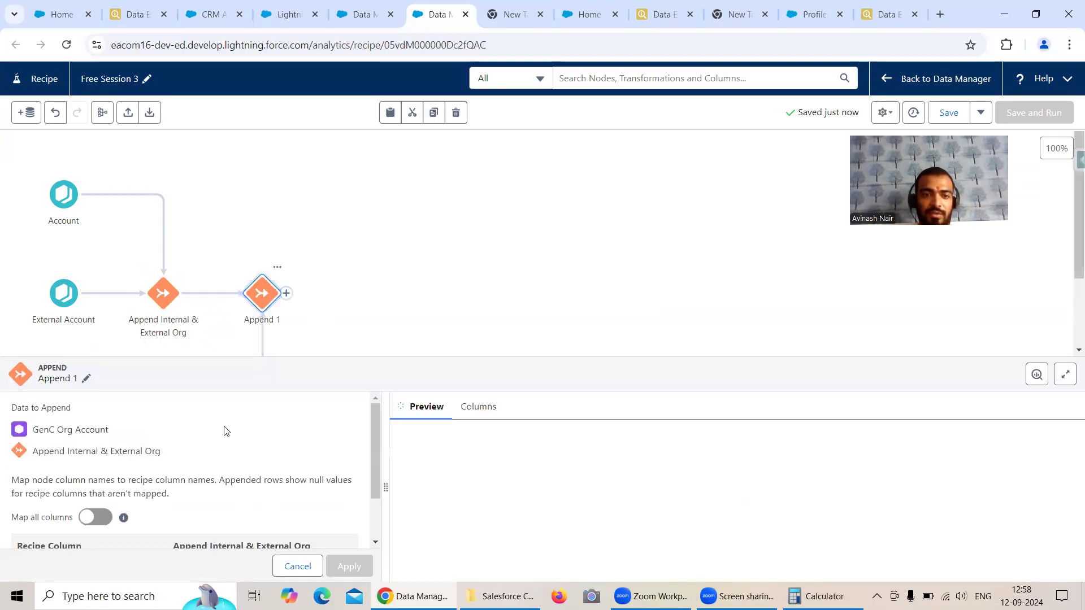
click(86, 379)
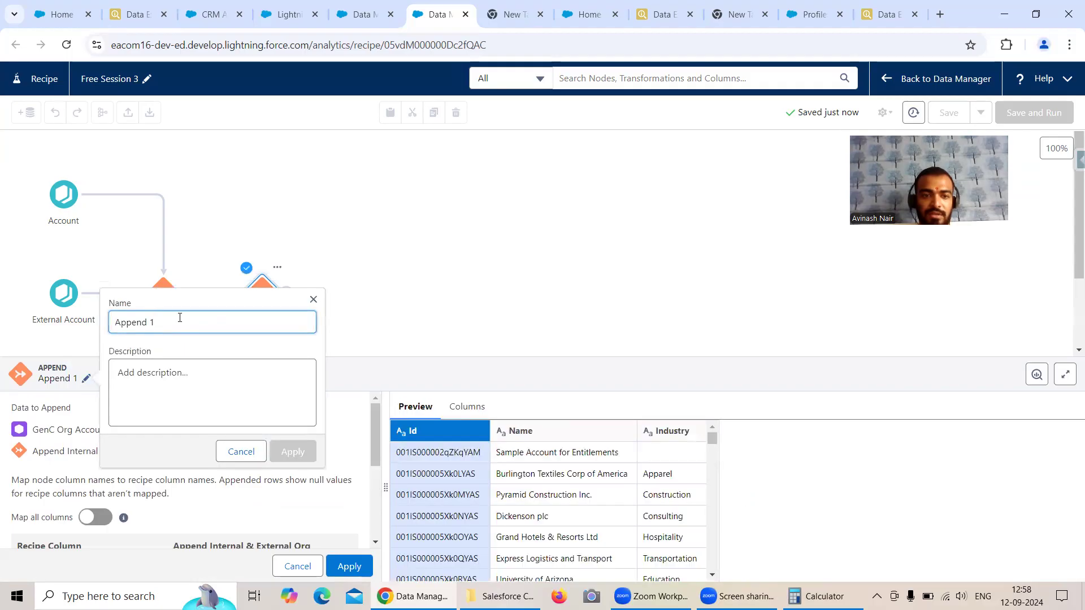
key(BackSpace)
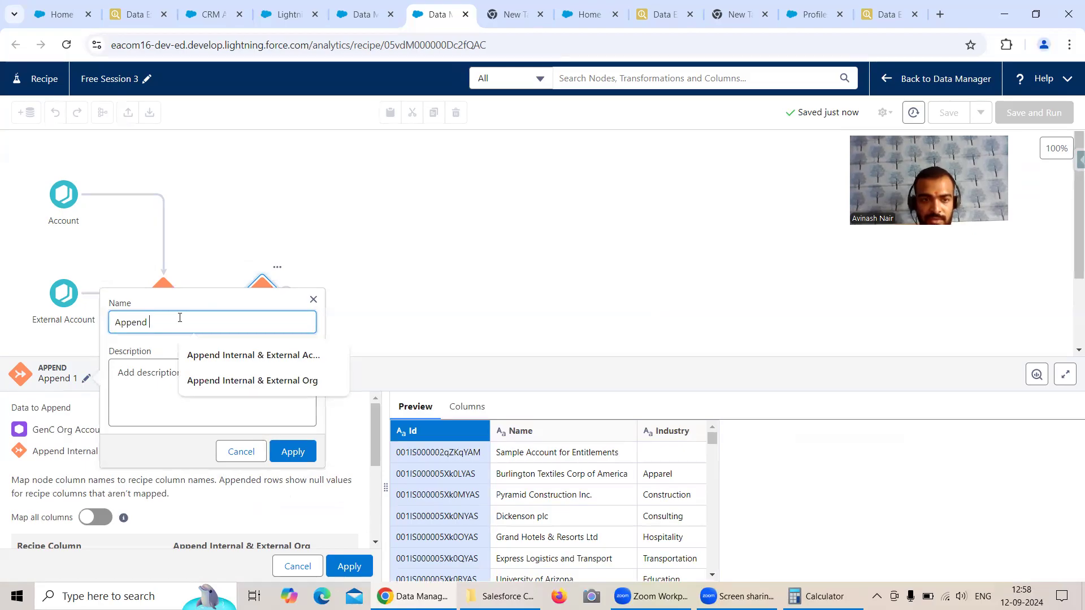
text(Internal External) & GenCOrg)
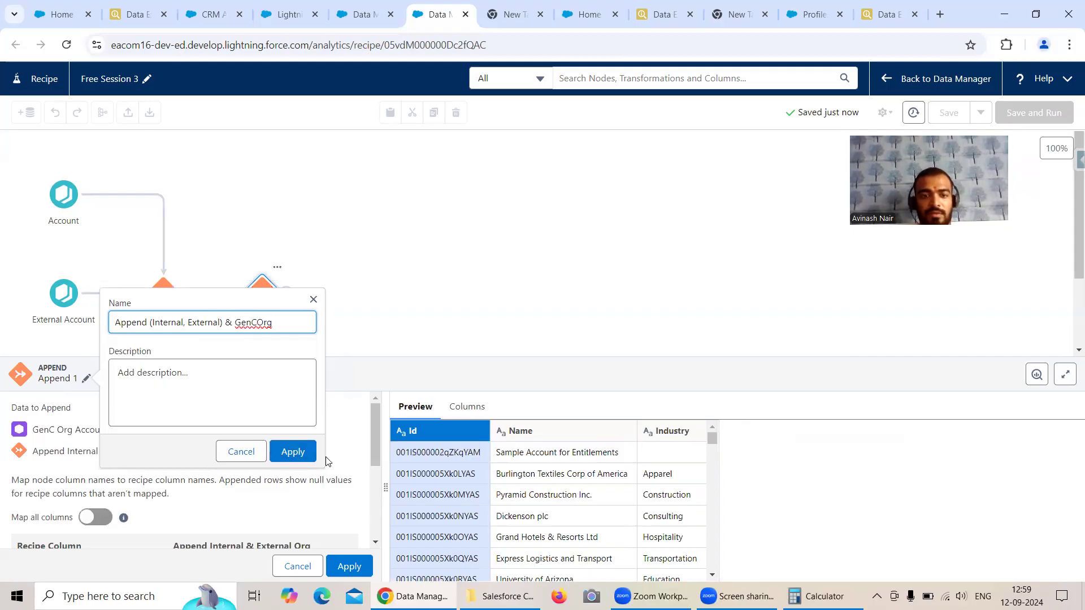
click(292, 455)
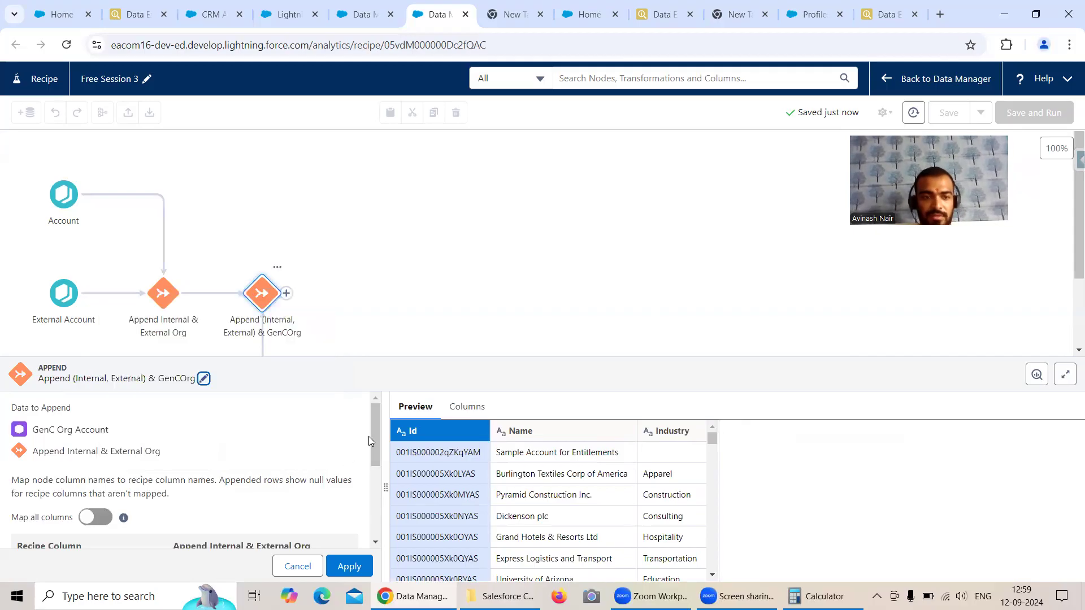
Step: Check the column mapping between GenC Org Account and Append Internal & External Org, and apply the second append
scroll(370, 441, down, 5)
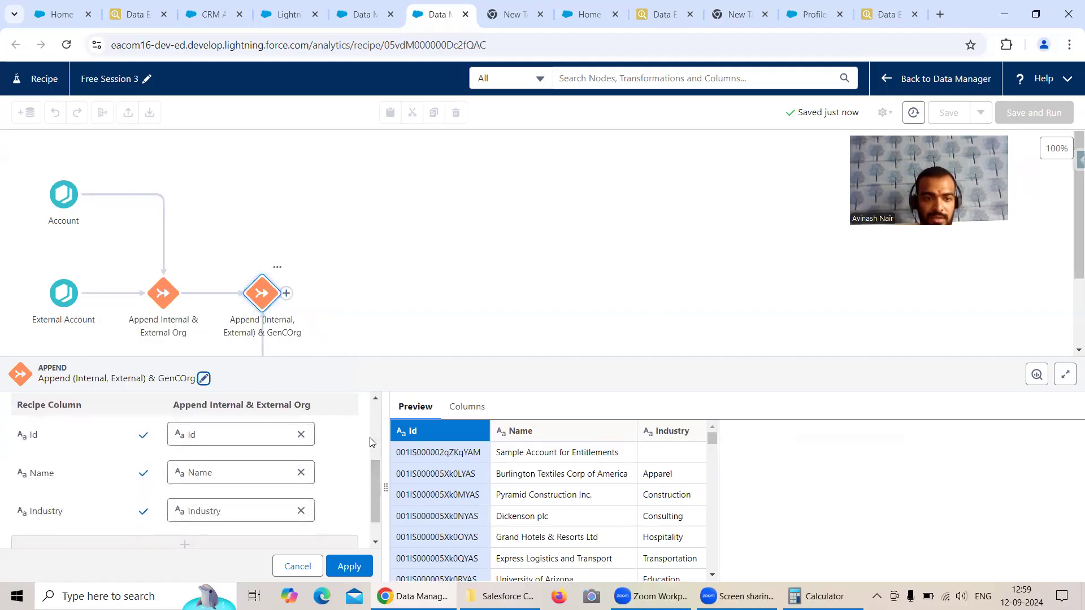
scroll(370, 439, up, 2)
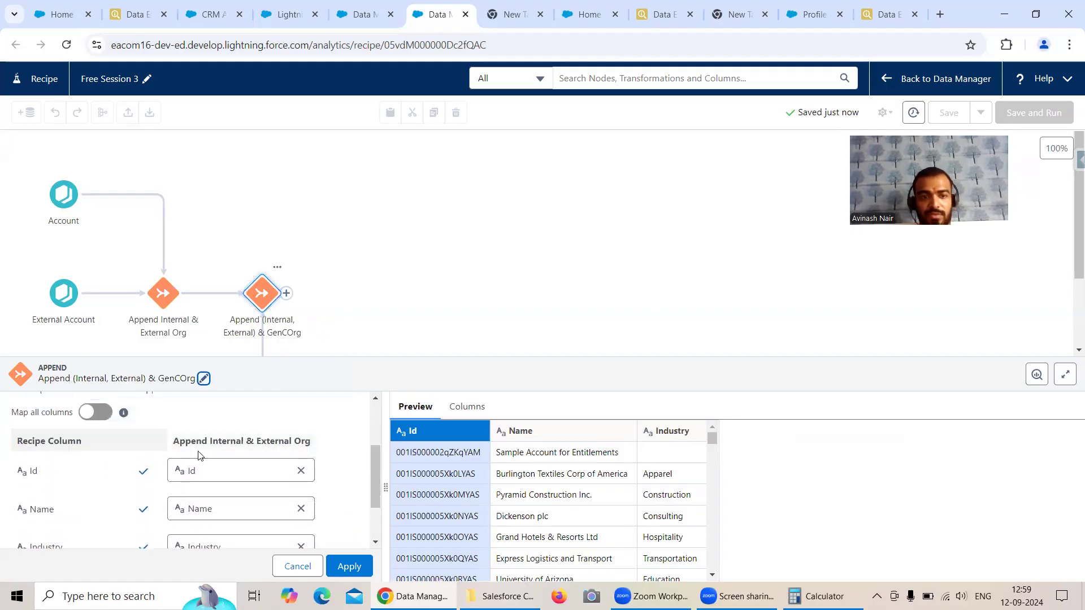
scroll(355, 541, up, 2)
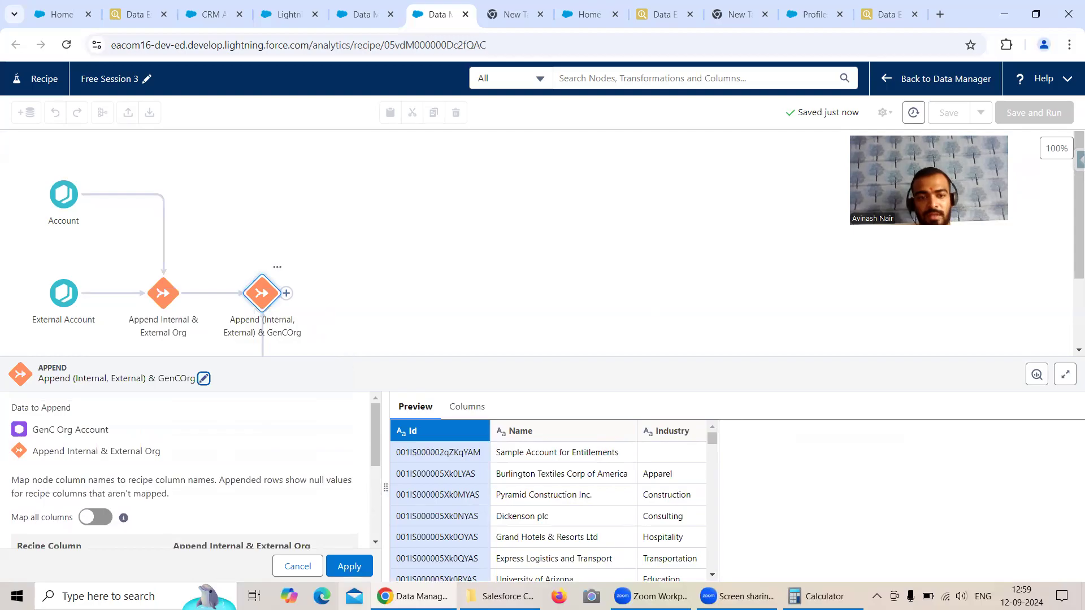
click(349, 568)
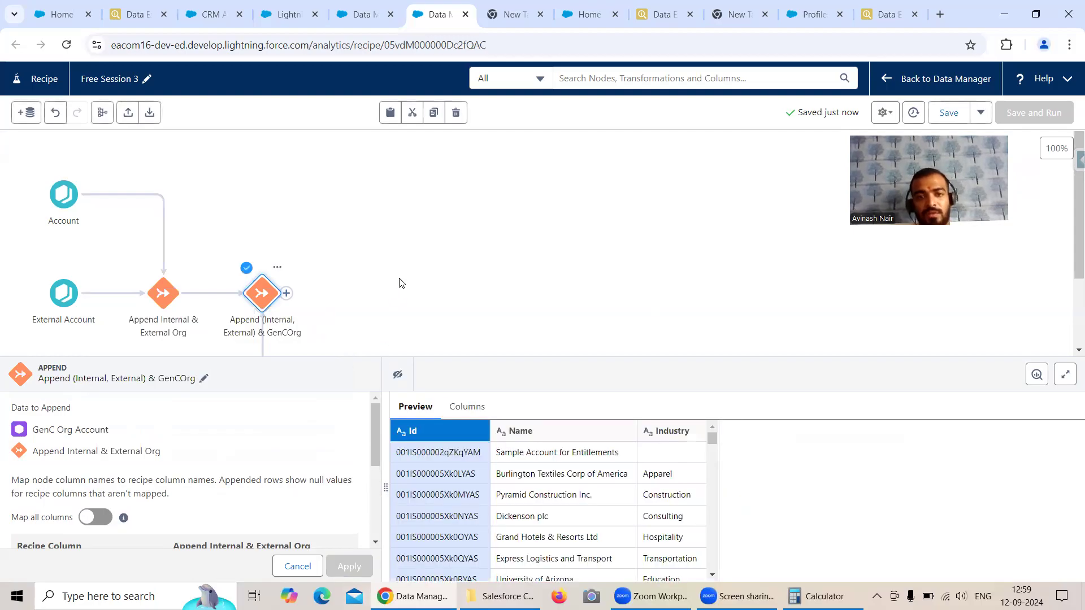
Step: Clean up the node layout on the recipe canvas and close the node details
scroll(456, 257, down, 1)
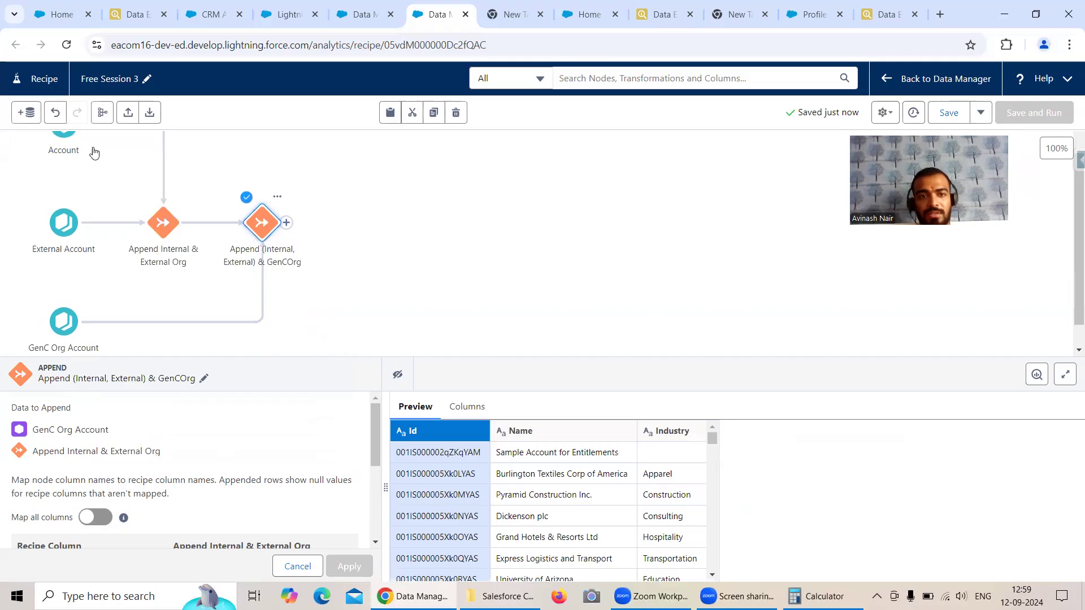
click(107, 111)
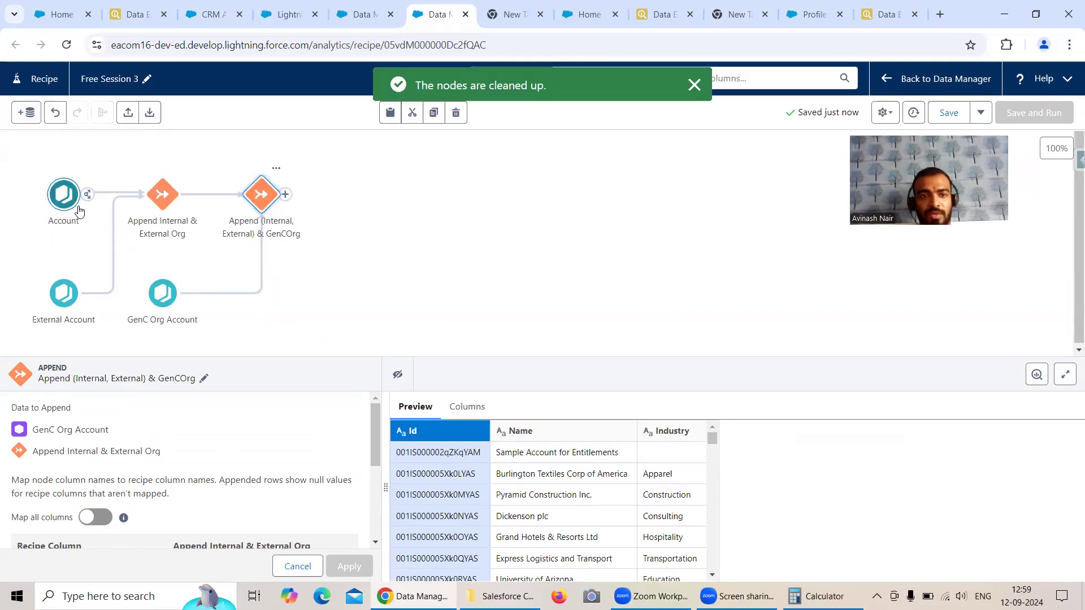
click(649, 198)
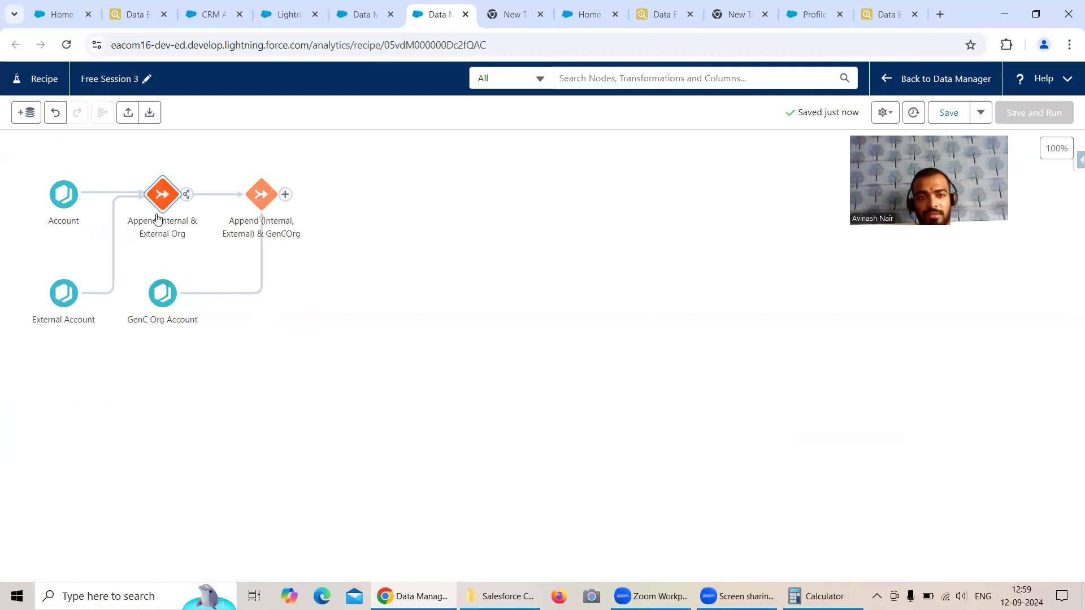
Step: Add an Output node after the second append, writing a dataset labelled Append Node in Recipe to the Recipe Dataset app
click(285, 194)
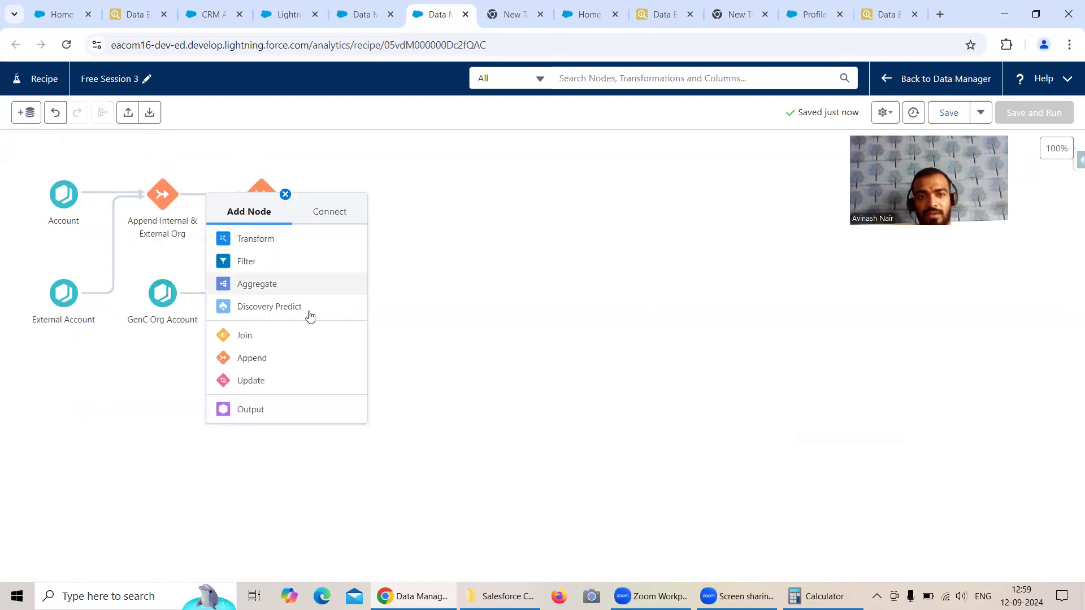
click(266, 409)
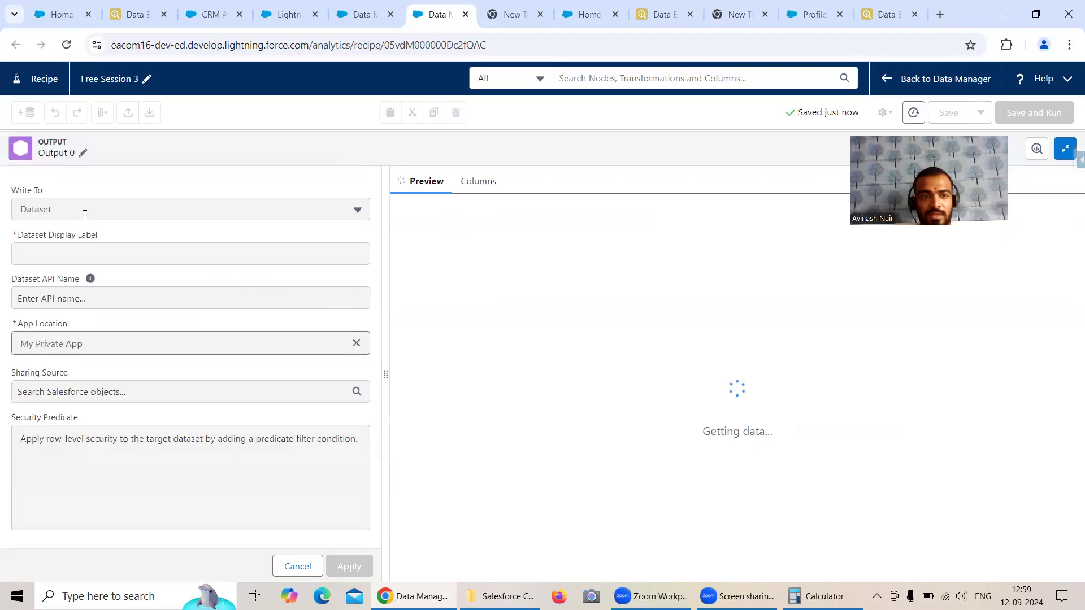
click(68, 250)
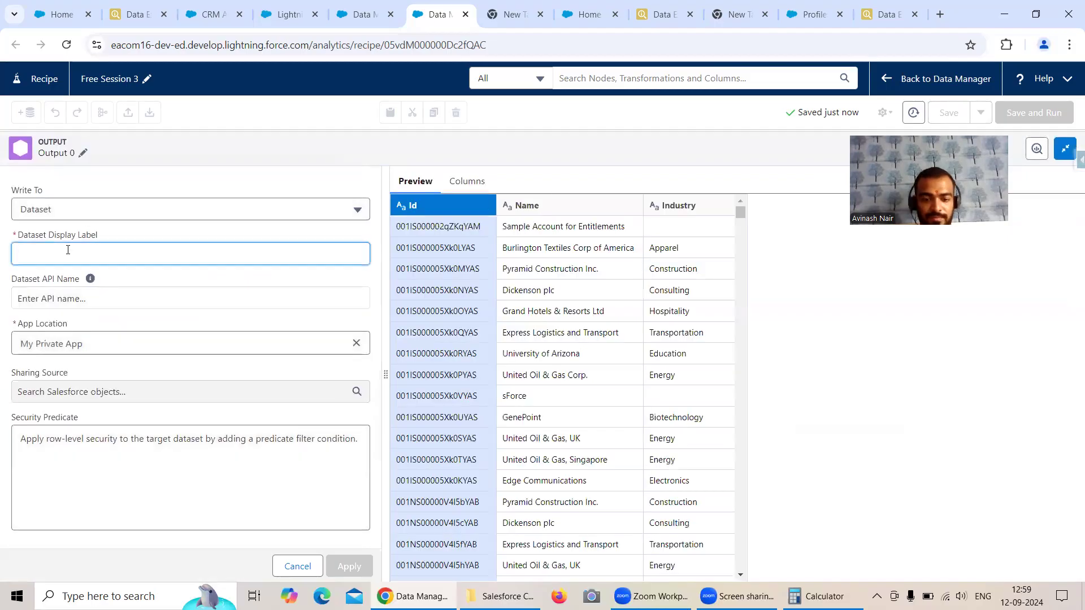
text(Append Node in Recipe)
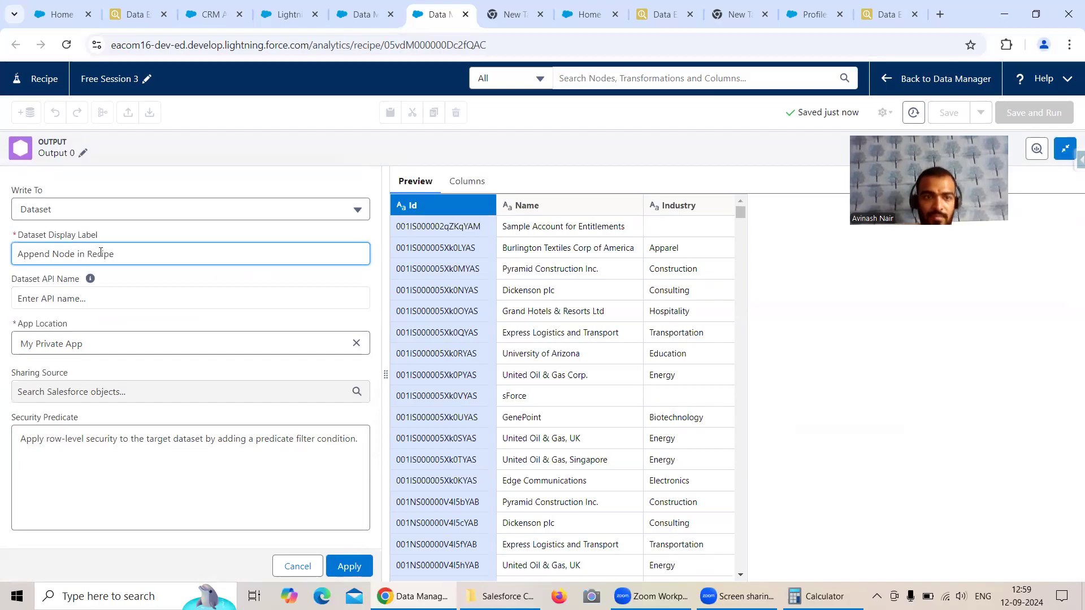
click(356, 343)
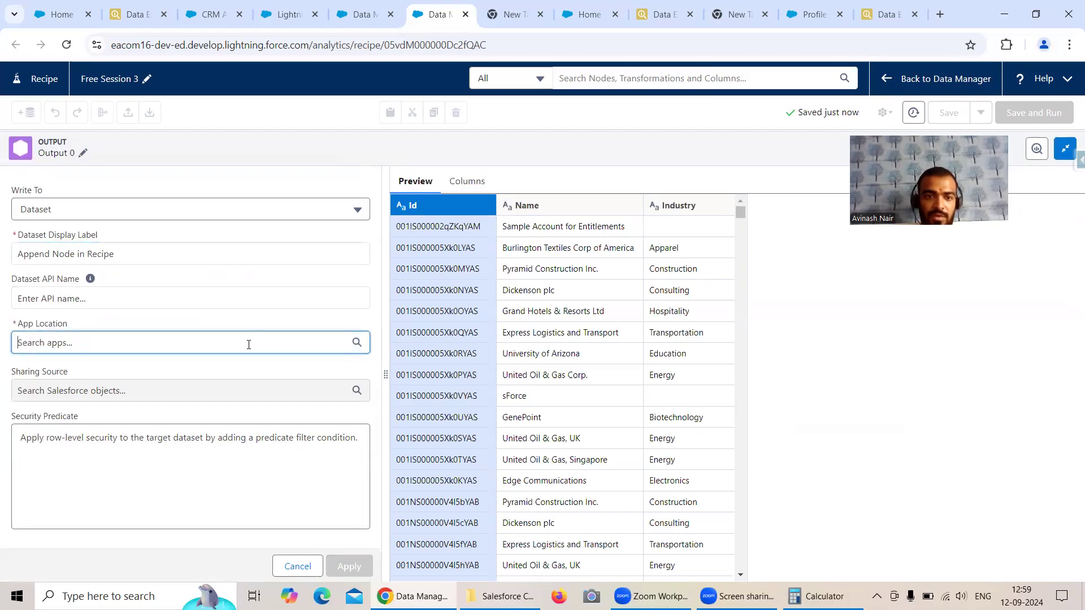
click(35, 420)
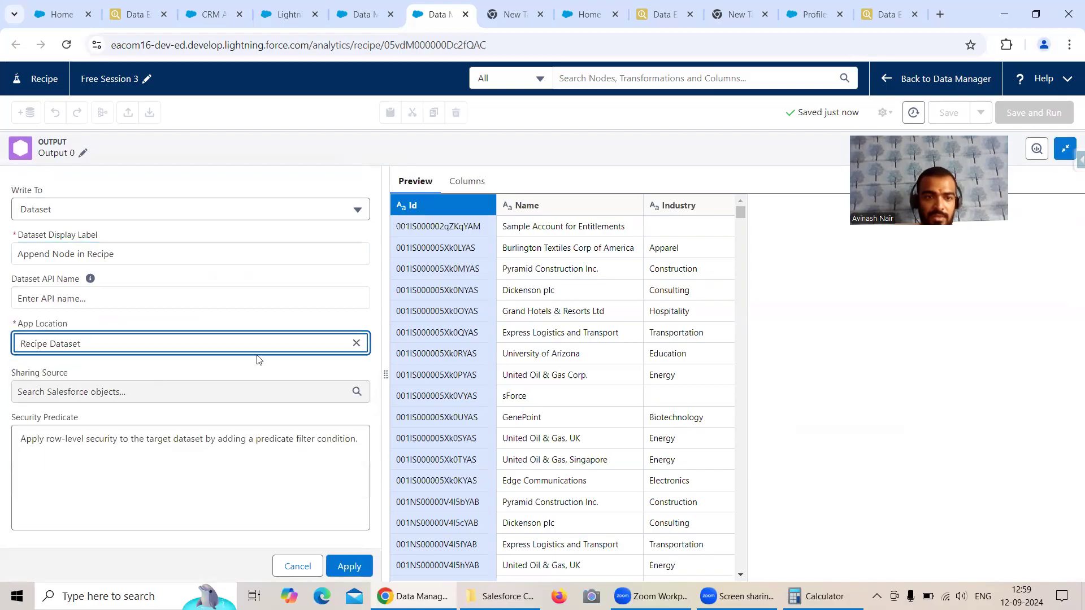
click(349, 565)
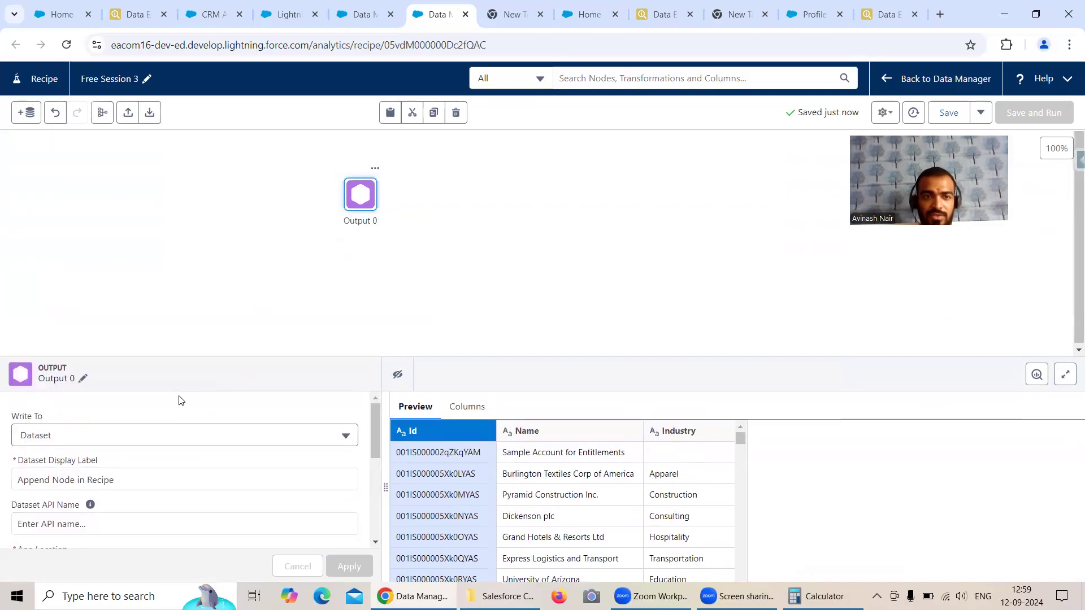
Step: Rename the output node as Append Node Dataset and close its details
click(83, 380)
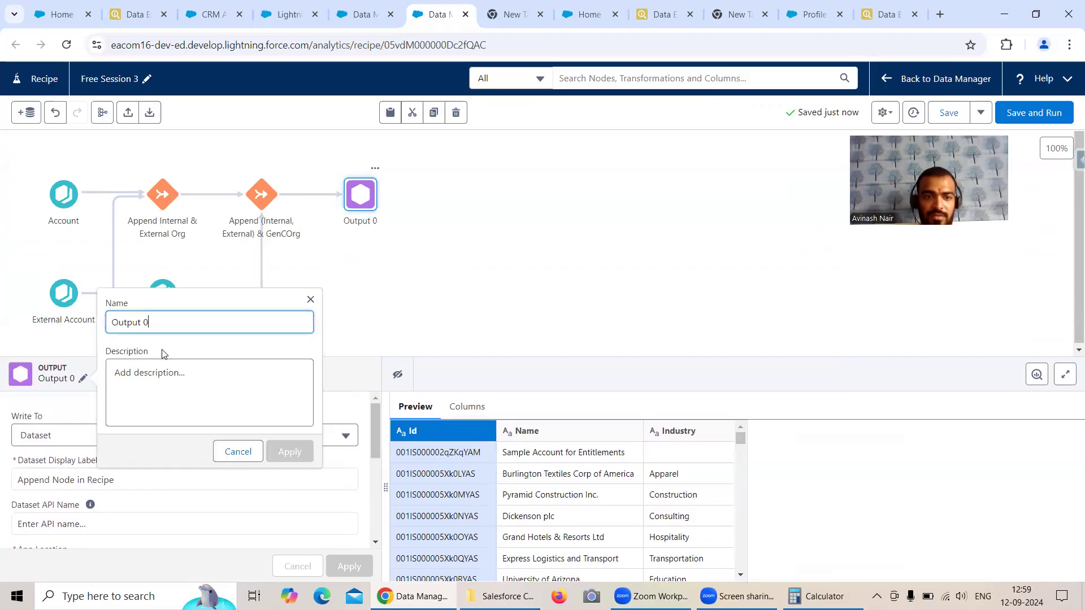
drag(169, 324, 110, 325)
text(A)
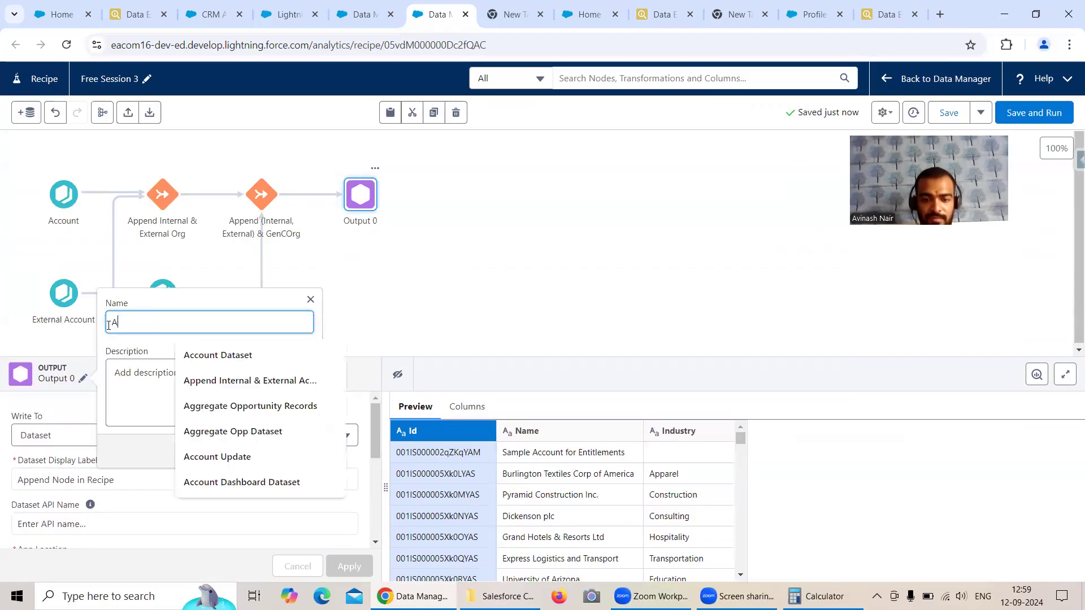
text(ppend No)
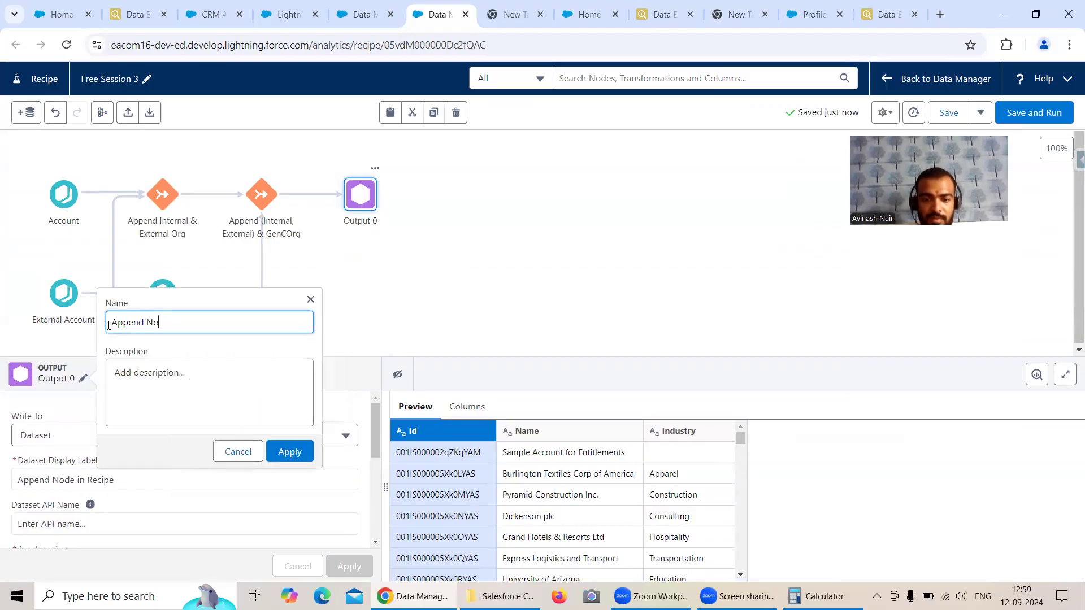
text(de Dataset)
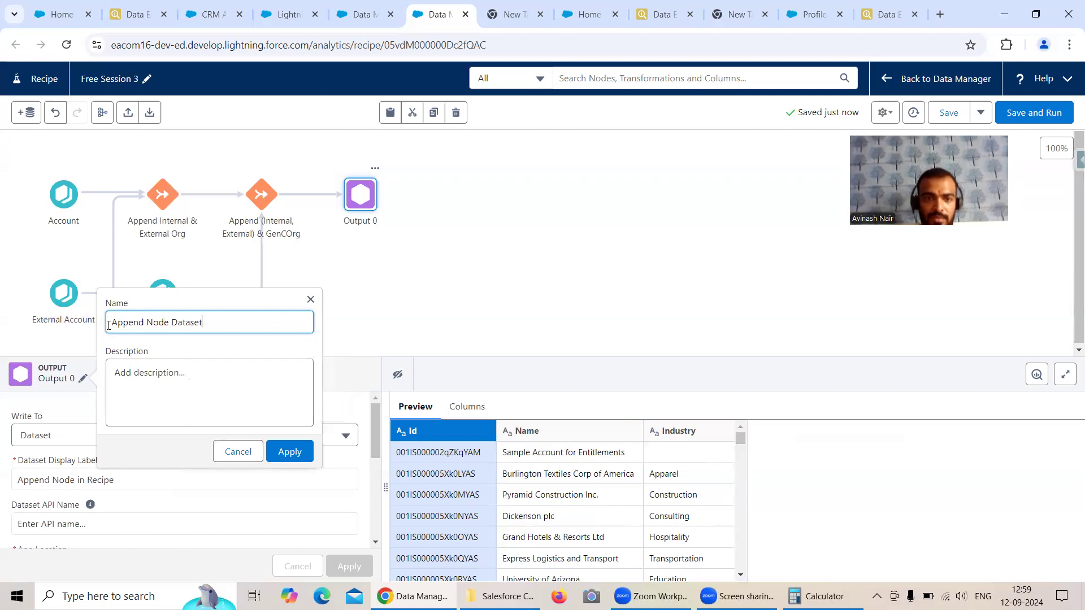
click(290, 453)
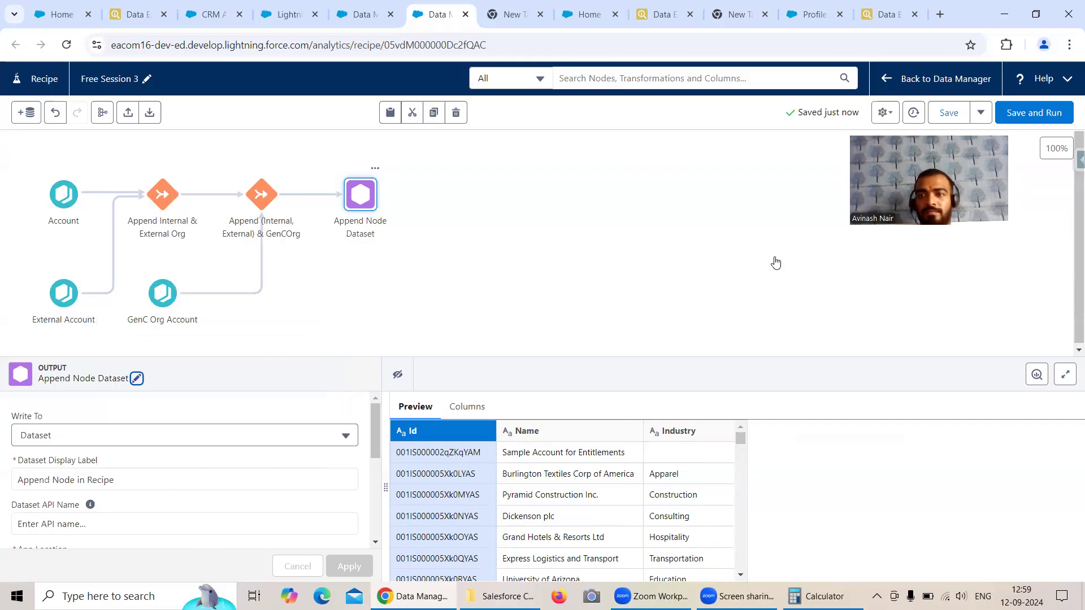
click(718, 234)
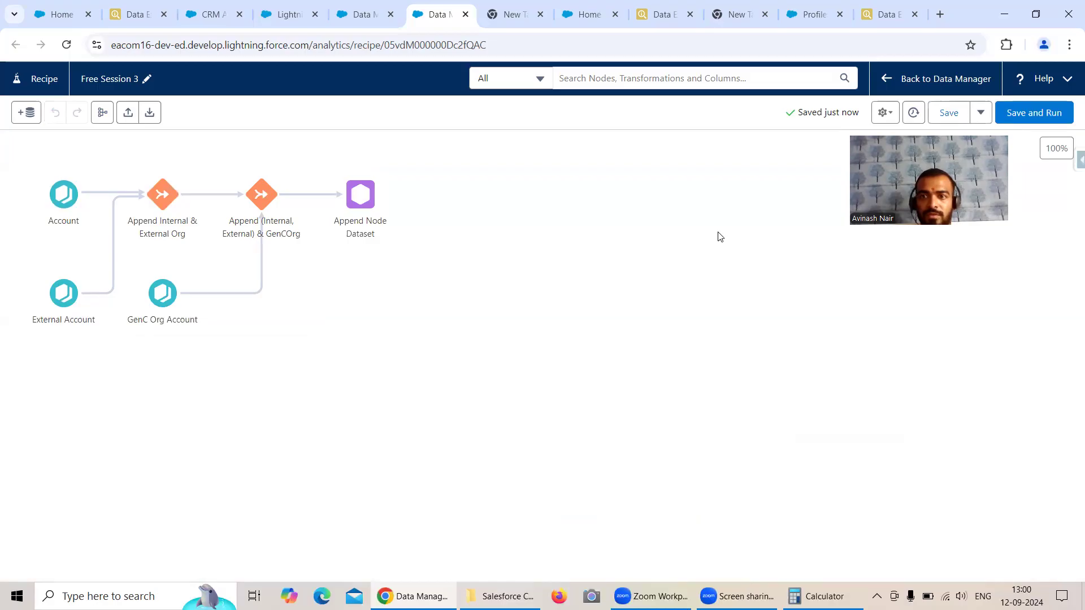
Step: Check the run status of the Free Session 3 recipe job in the Data Manager monitor, refreshing the job list repeatedly
click(364, 25)
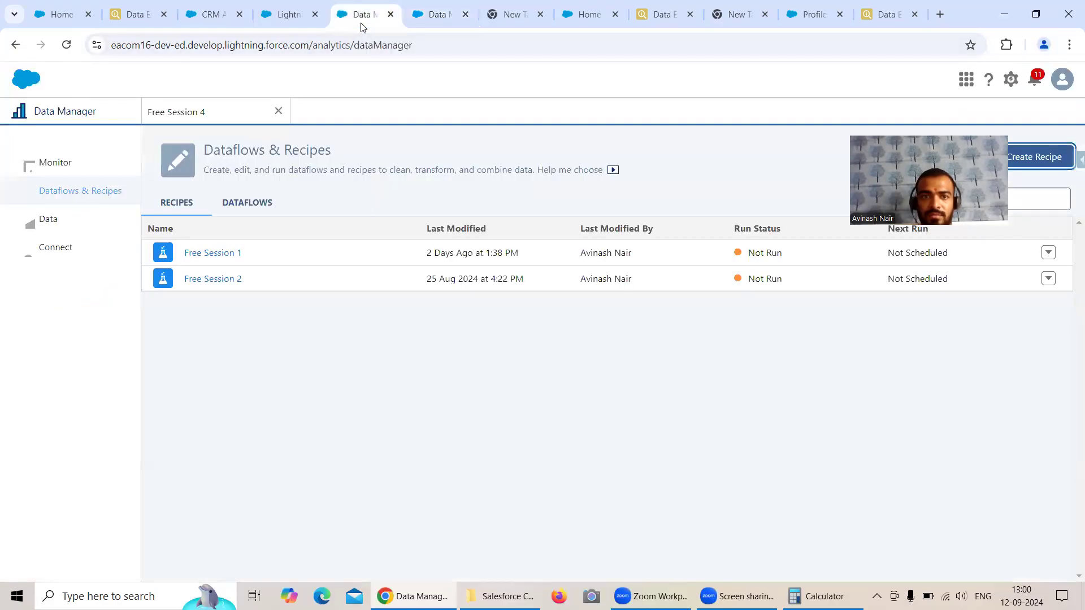
click(78, 162)
drag(949, 242, 976, 470)
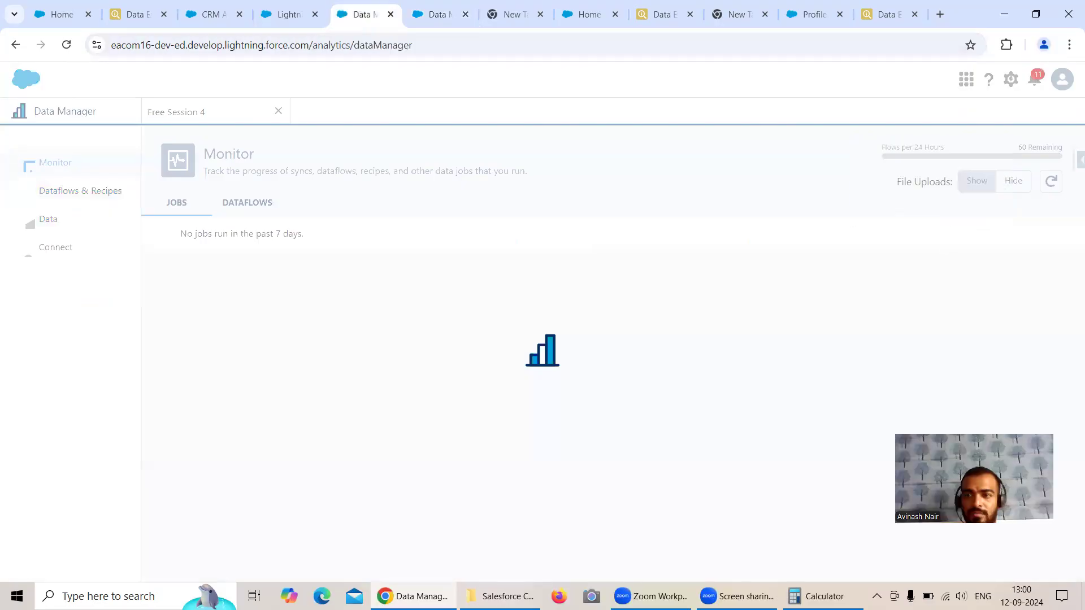
click(1053, 183)
click(1052, 182)
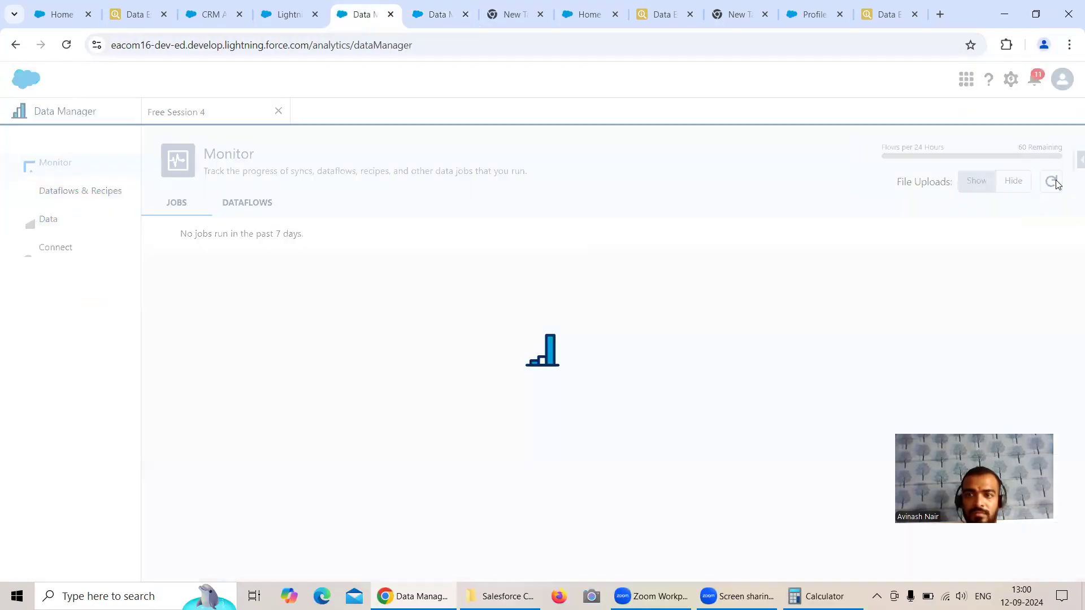
click(1052, 182)
click(1053, 182)
click(1053, 182)
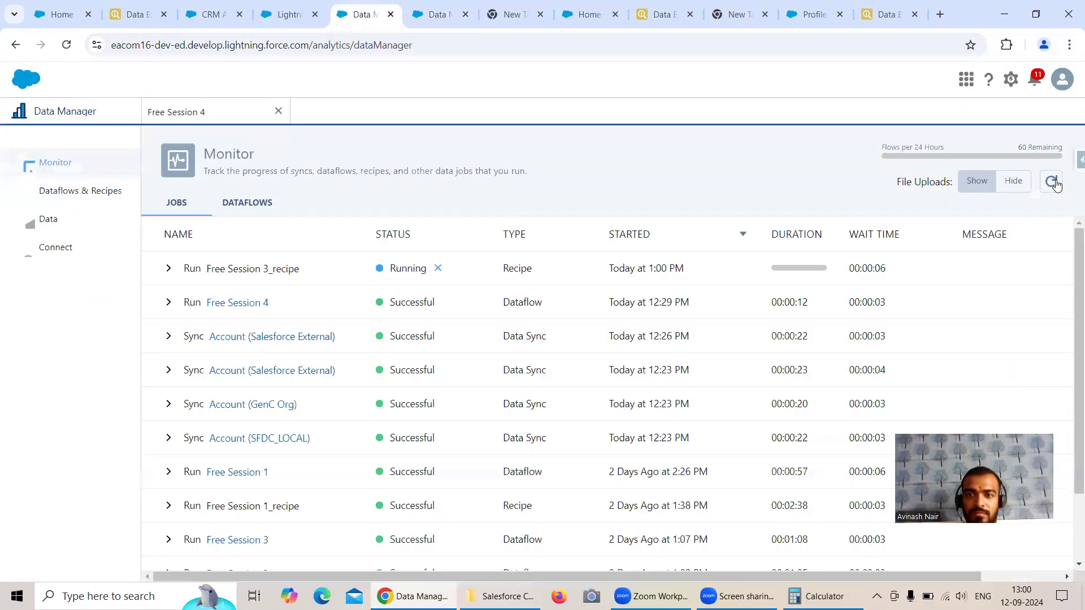
click(1053, 182)
click(1054, 182)
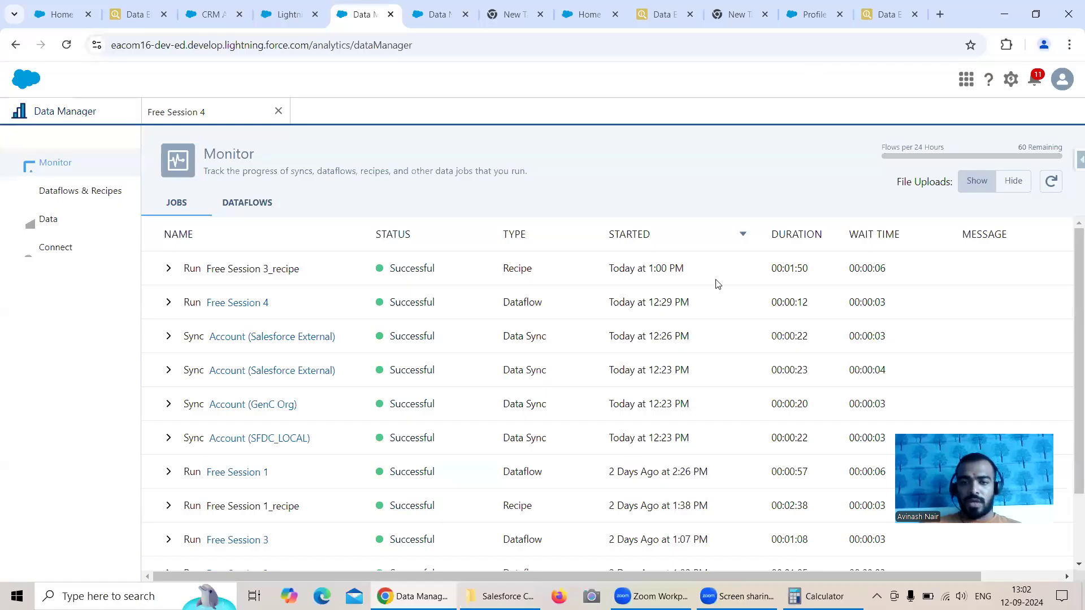
Step: Reload Analytics Studio, browse to the Recipe Dataset app and open its Append Node in Recipe dataset in a lens
click(208, 116)
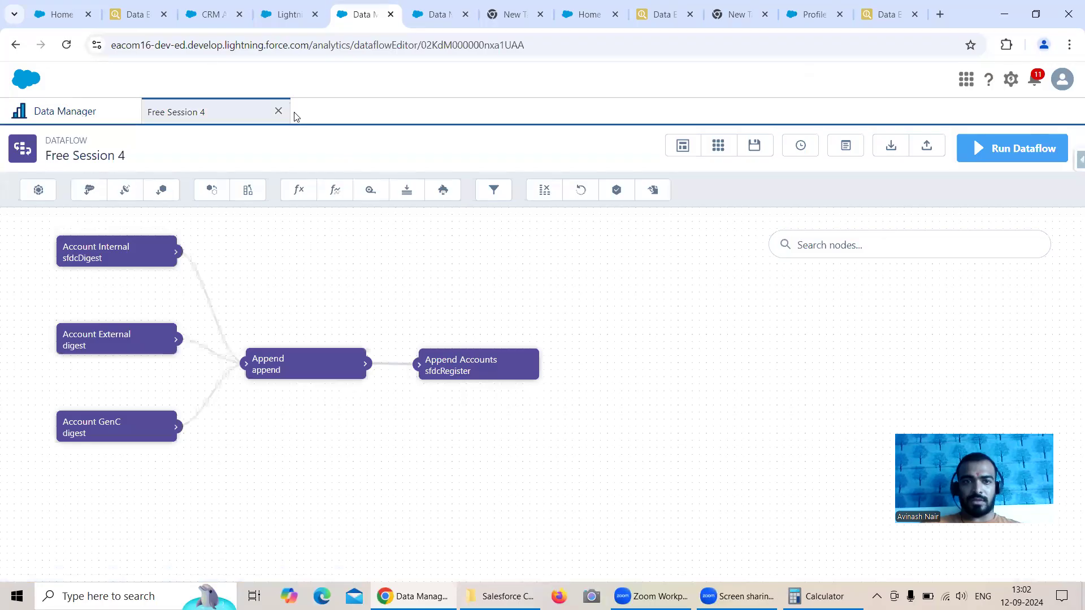
click(212, 14)
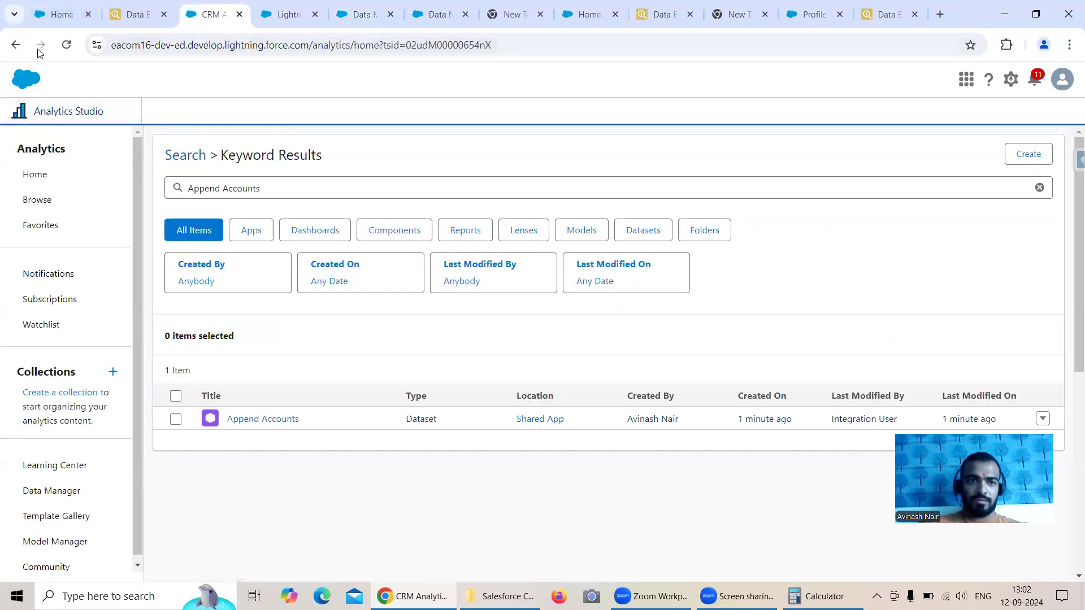
click(66, 44)
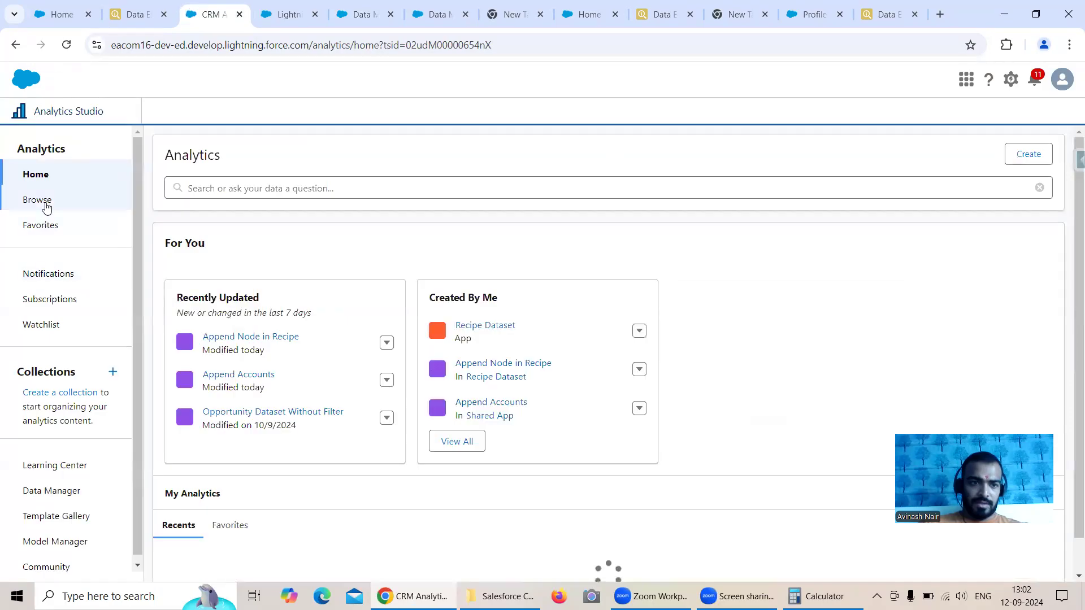
click(47, 208)
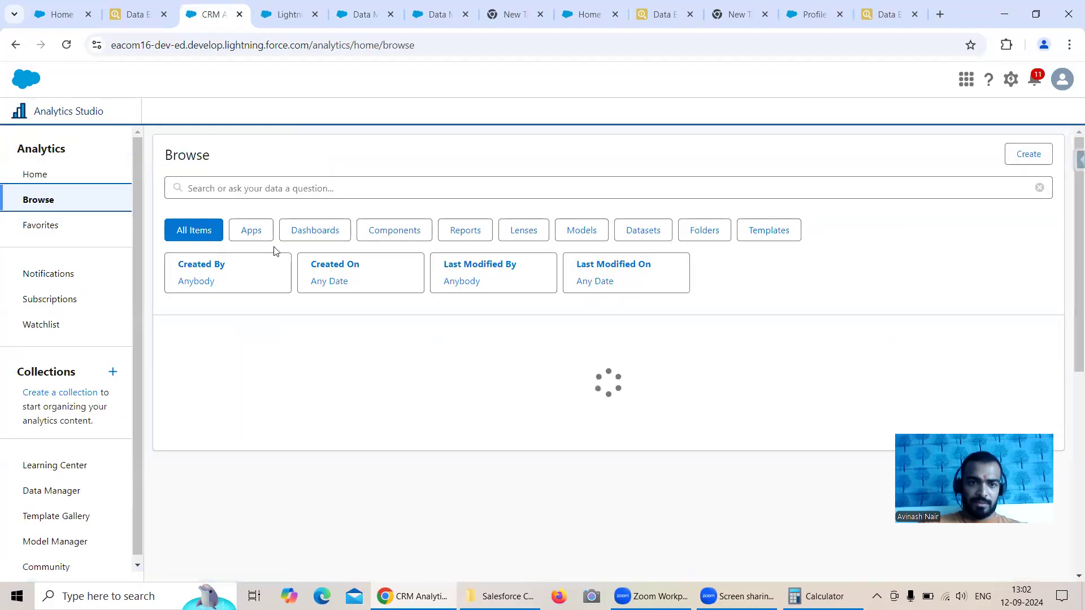
click(270, 240)
scroll(271, 370, down, 1)
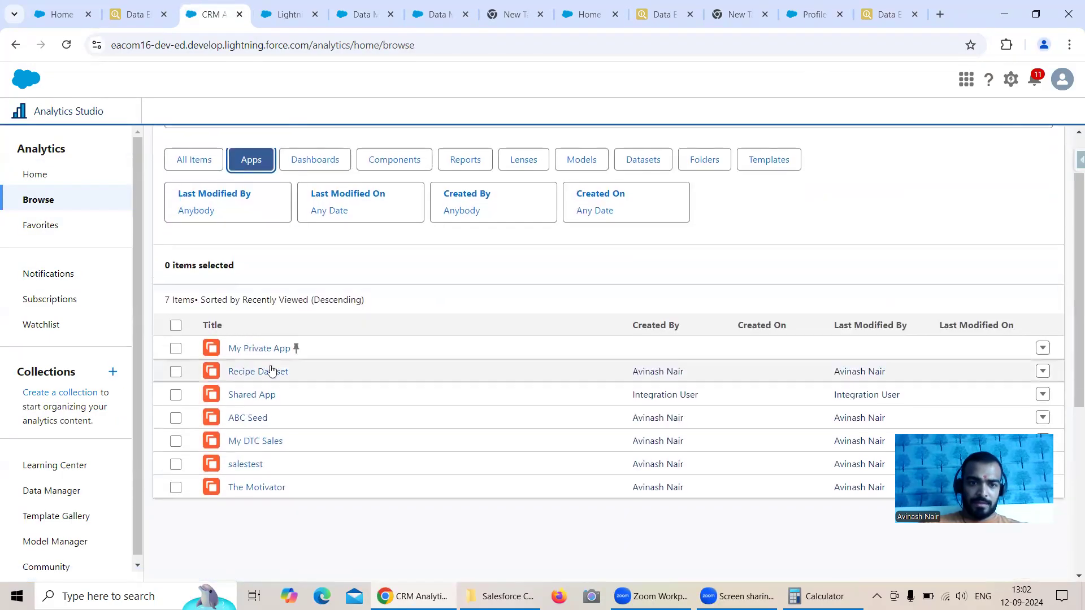
click(271, 371)
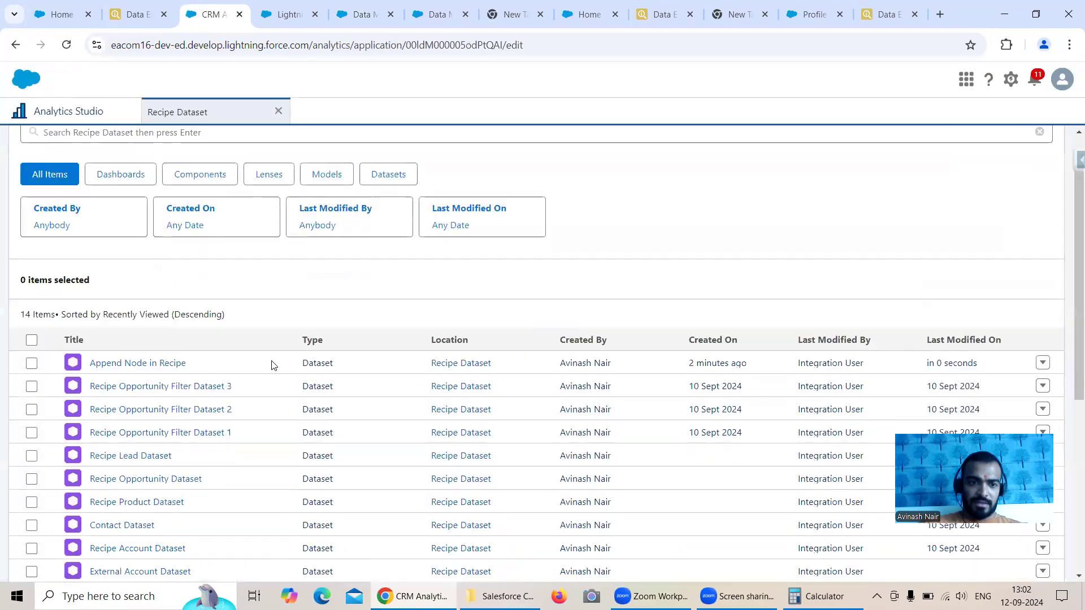
click(142, 363)
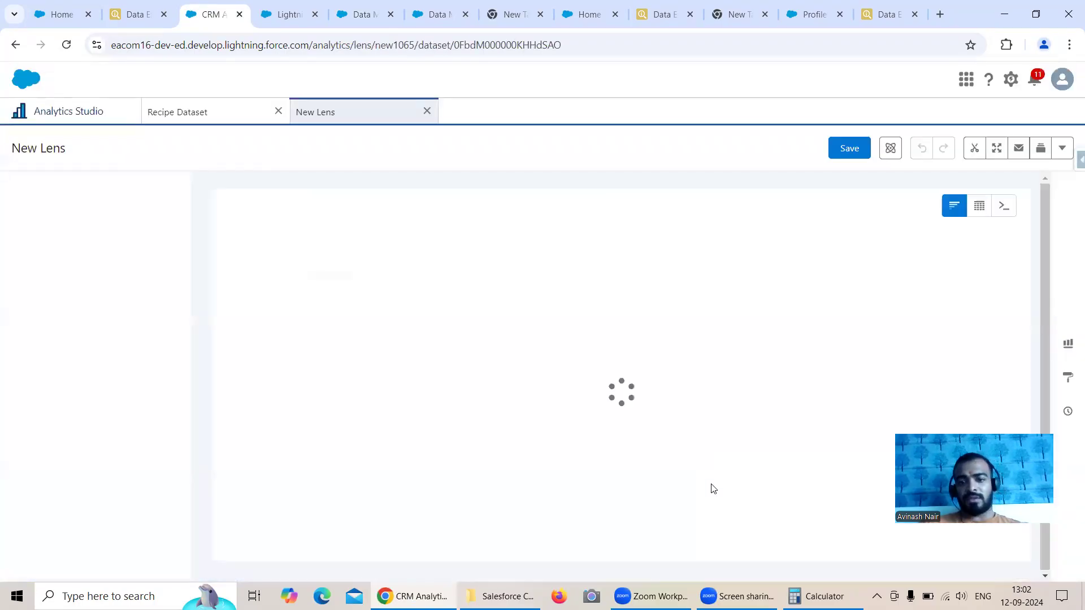
Step: Compare the Append Node in Recipe row count with the calculator total and the account record exports of the source orgs
click(823, 596)
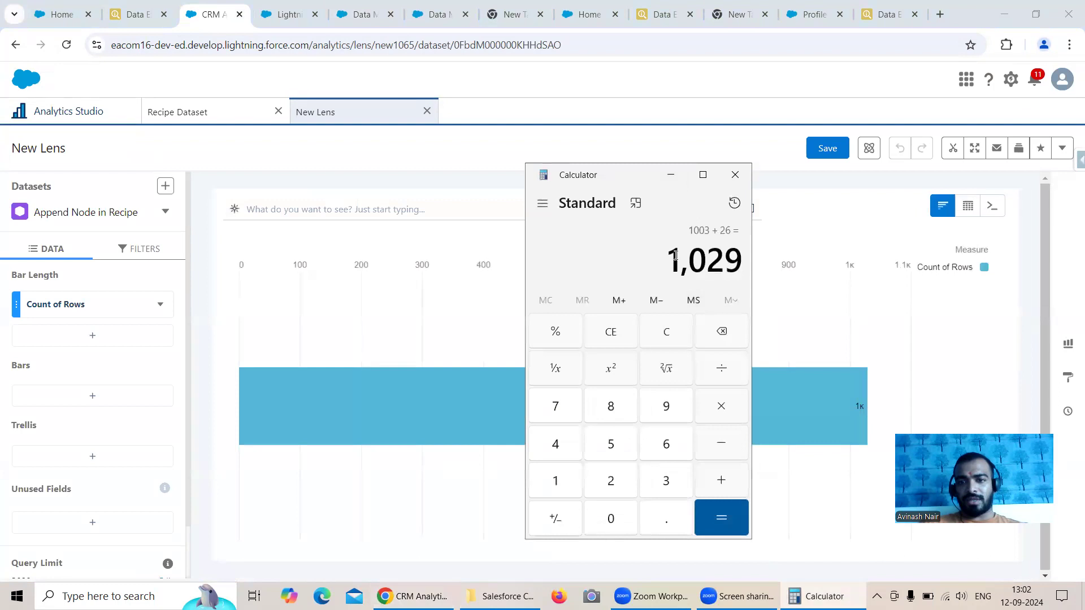
click(671, 174)
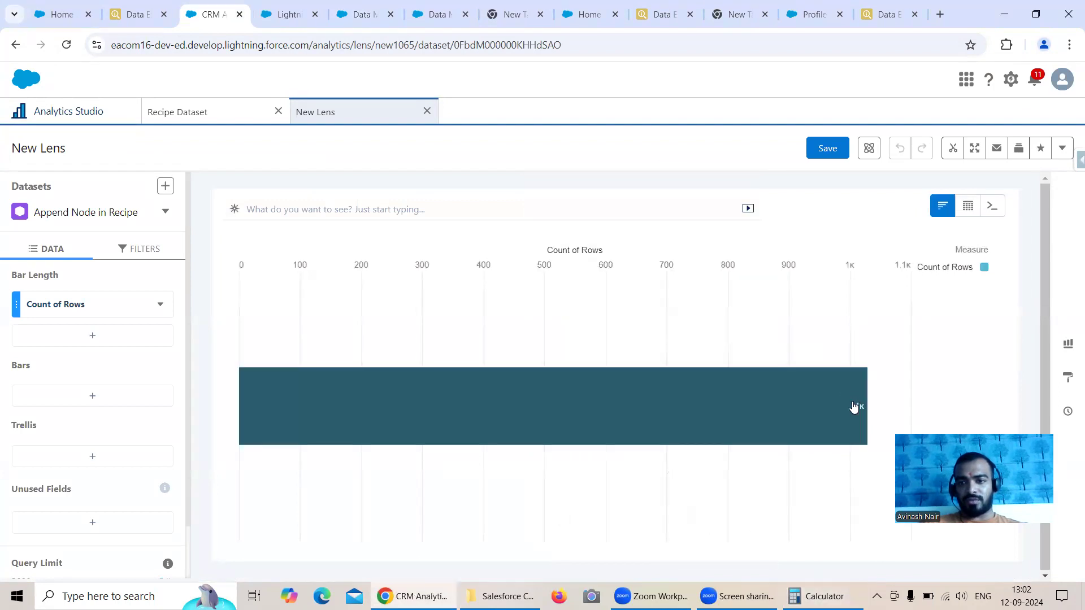
click(137, 33)
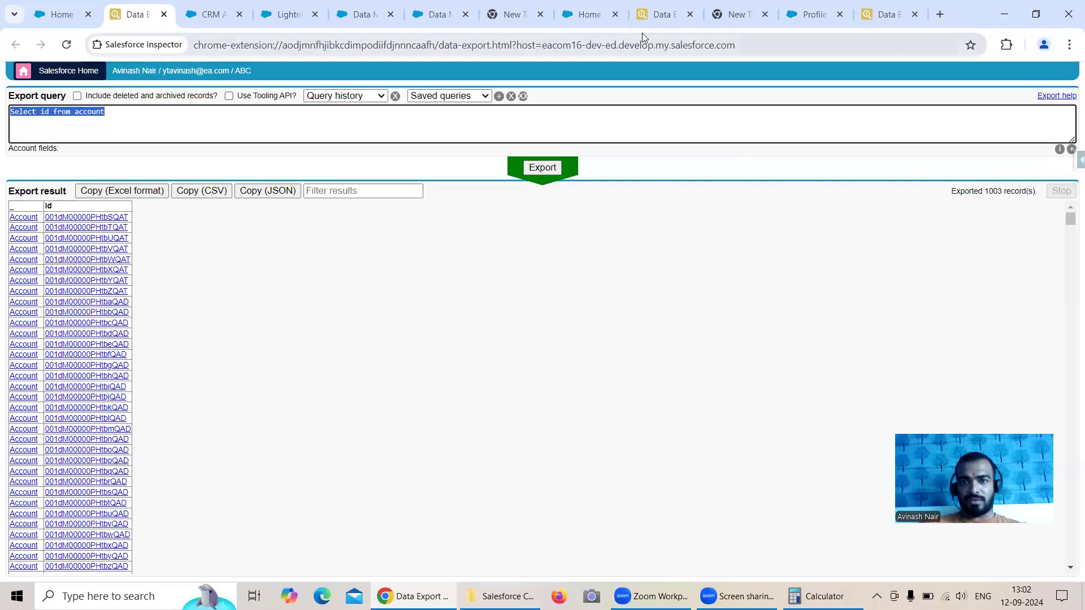
click(653, 22)
click(883, 14)
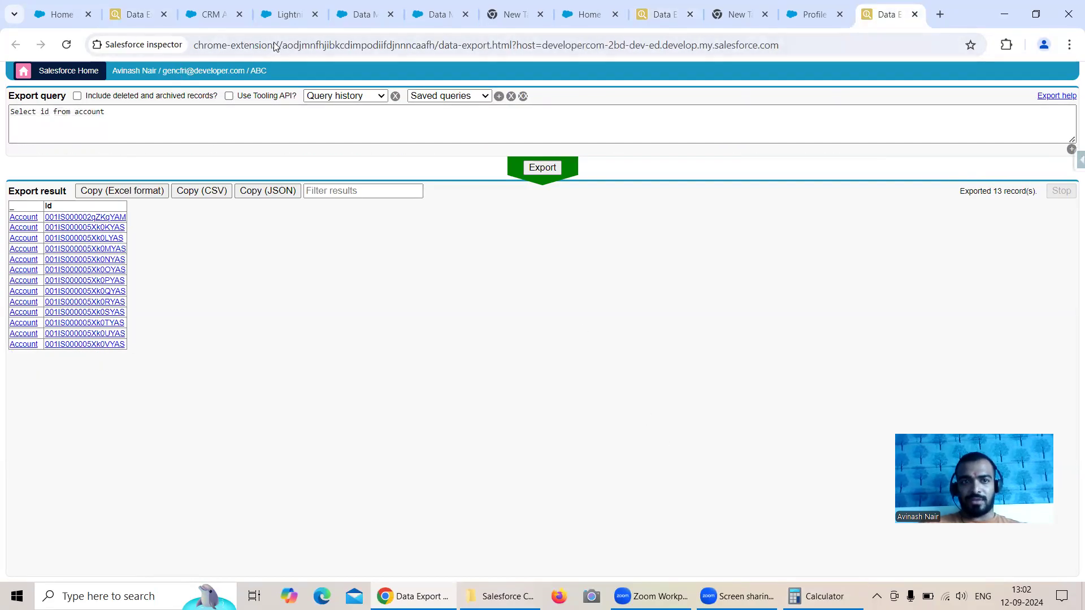
click(209, 14)
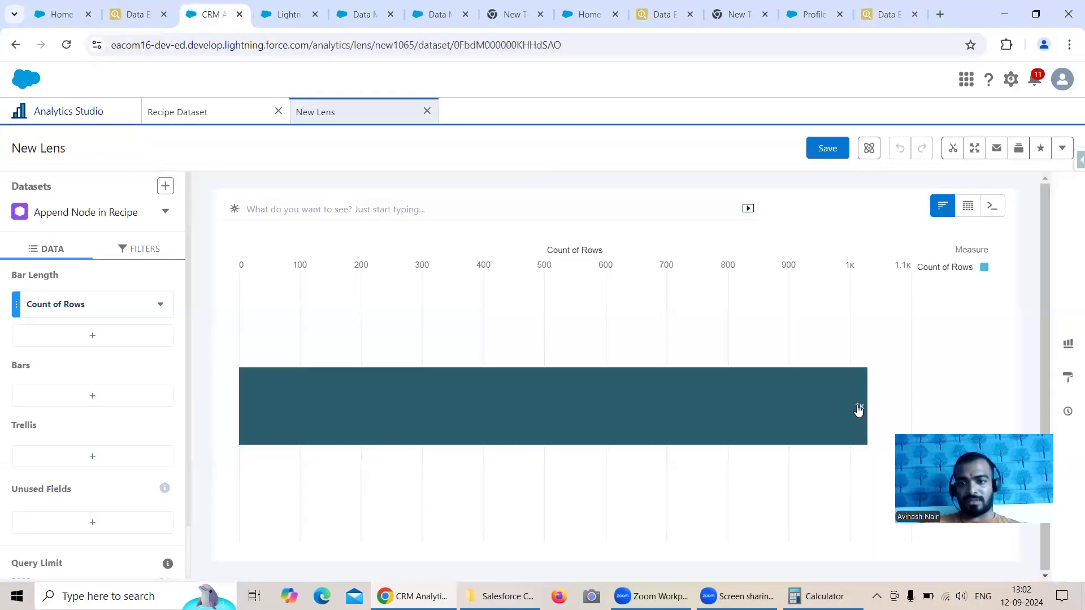
mouse_move(858, 410)
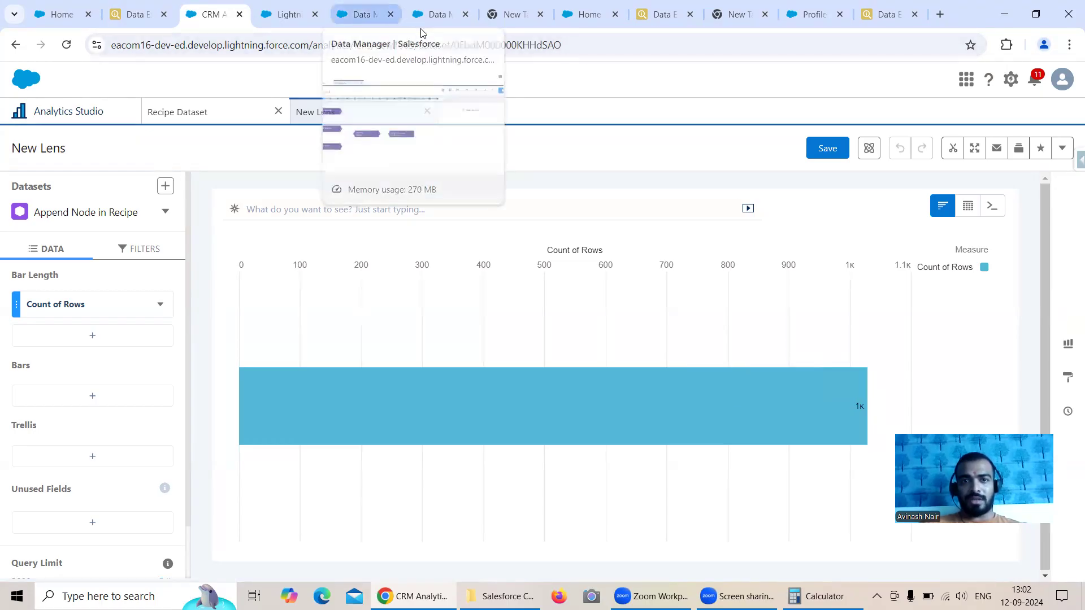
Step: Compare the Free Session 3 recipe's append nodes with the sources and settings of the Append node in the Free Session 4 dataflow
click(436, 21)
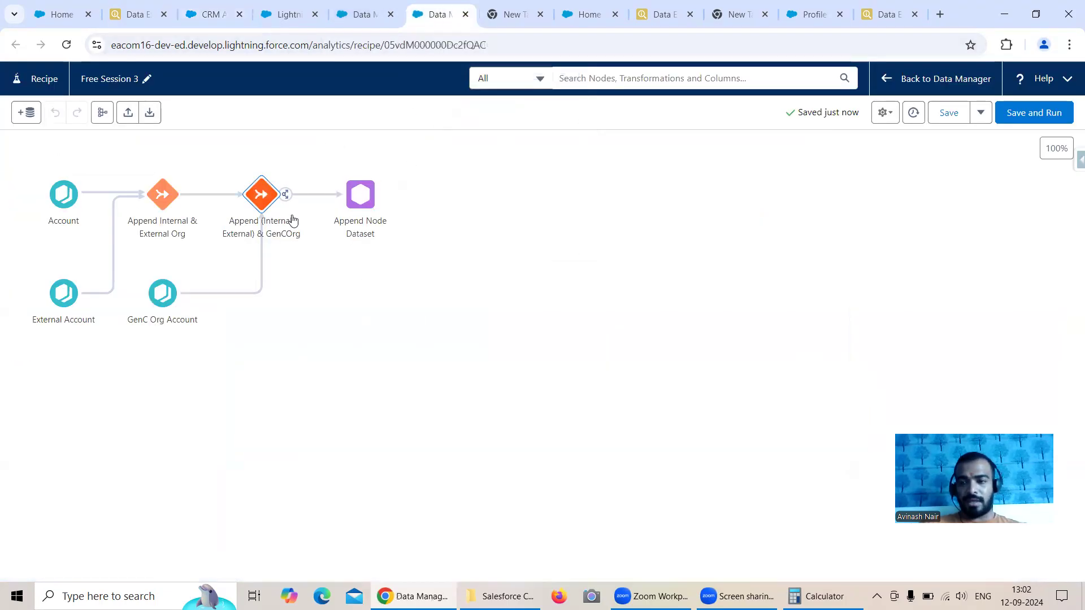
click(346, 18)
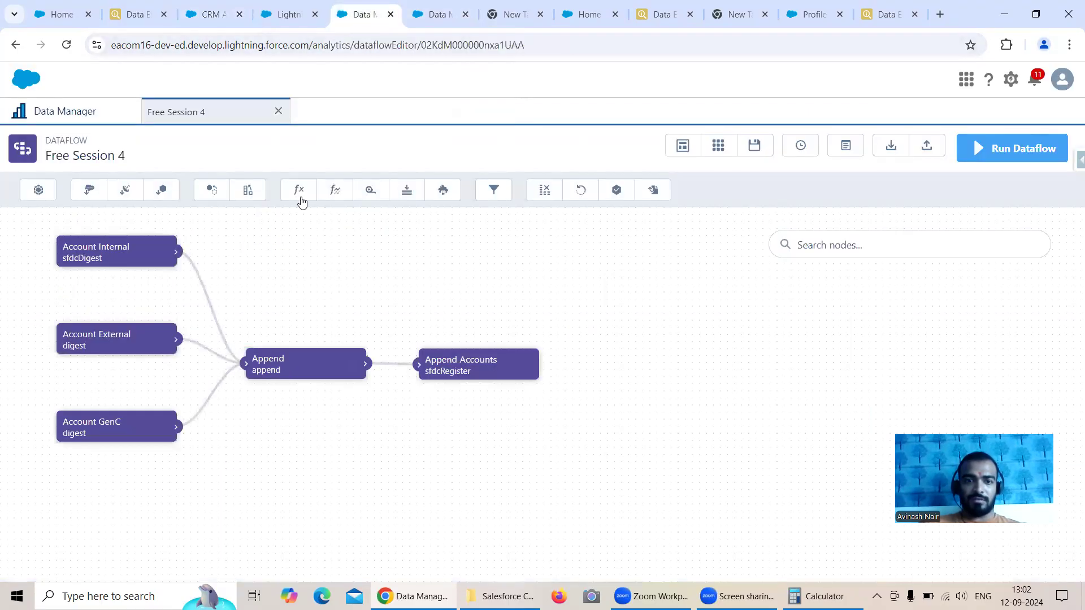
click(304, 368)
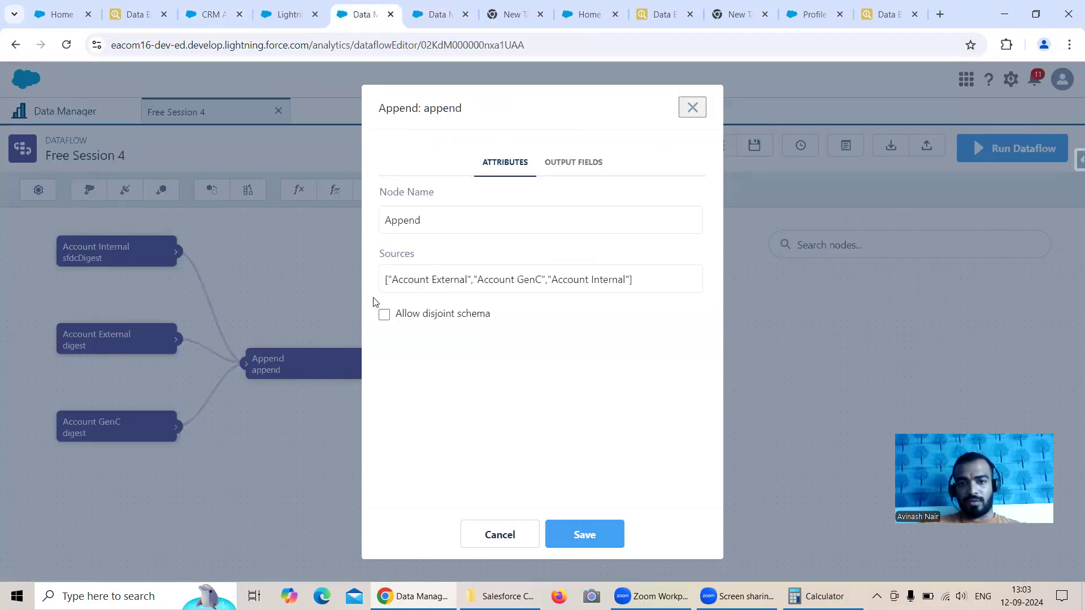
click(692, 107)
click(434, 23)
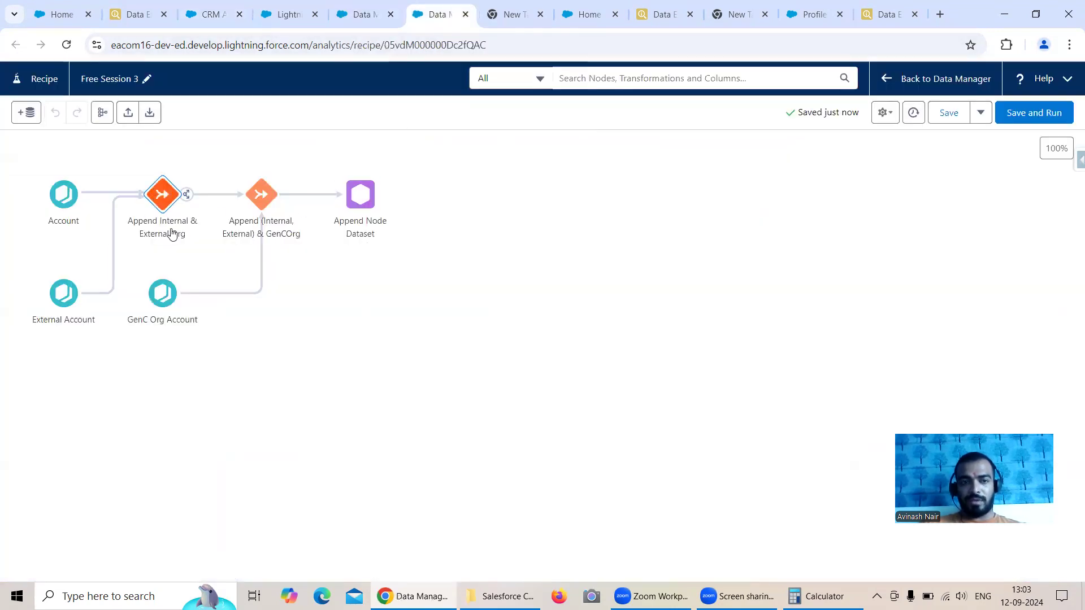
Step: Review the sources and the disjoint schema setting of the Append node in the Free Session 4 dataflow
click(358, 17)
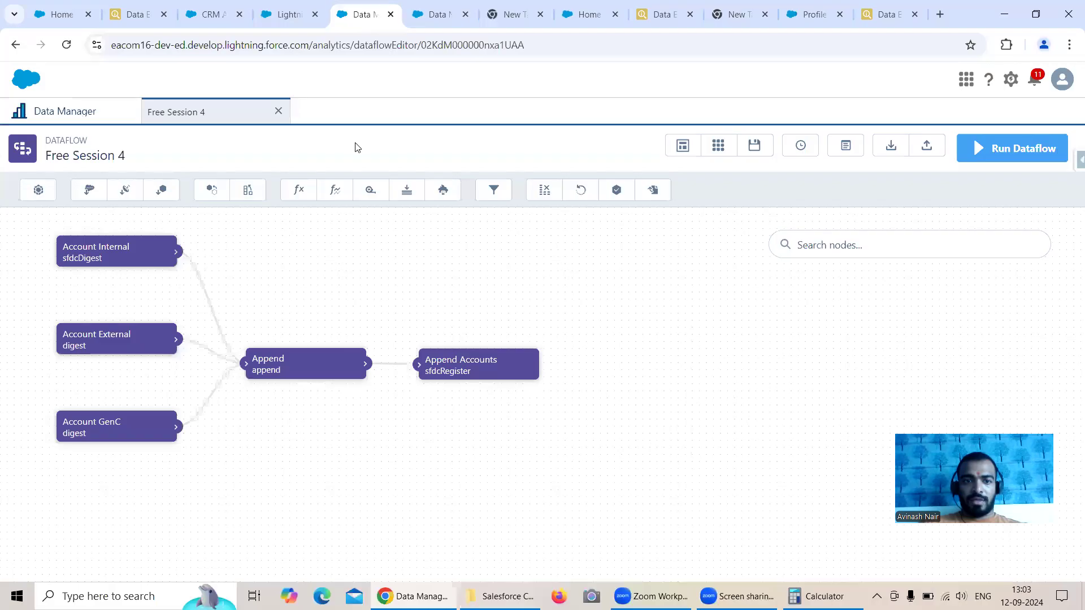
mouse_move(311, 371)
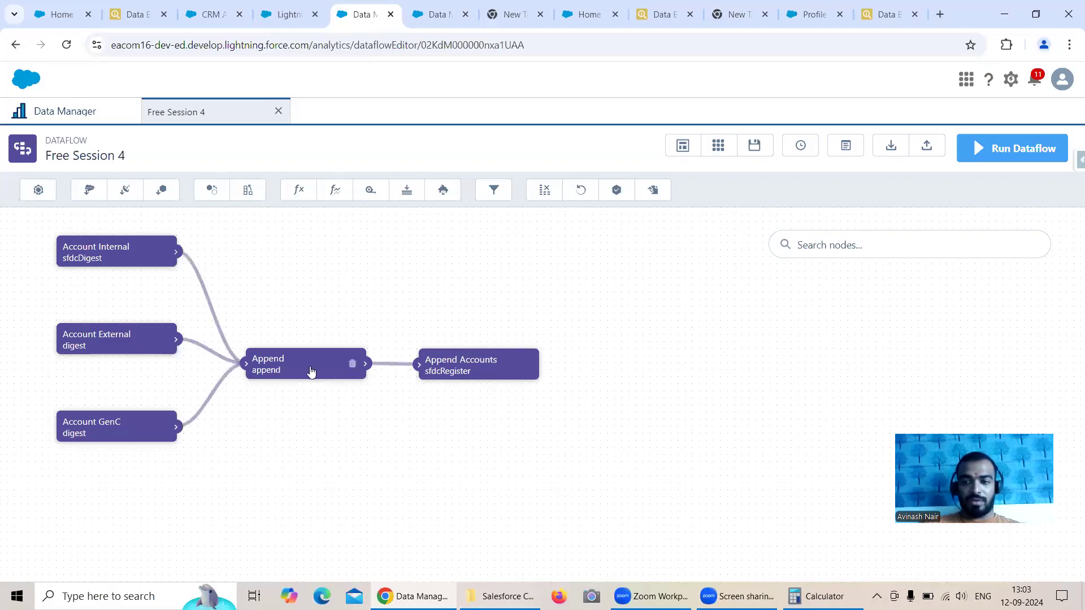
click(311, 372)
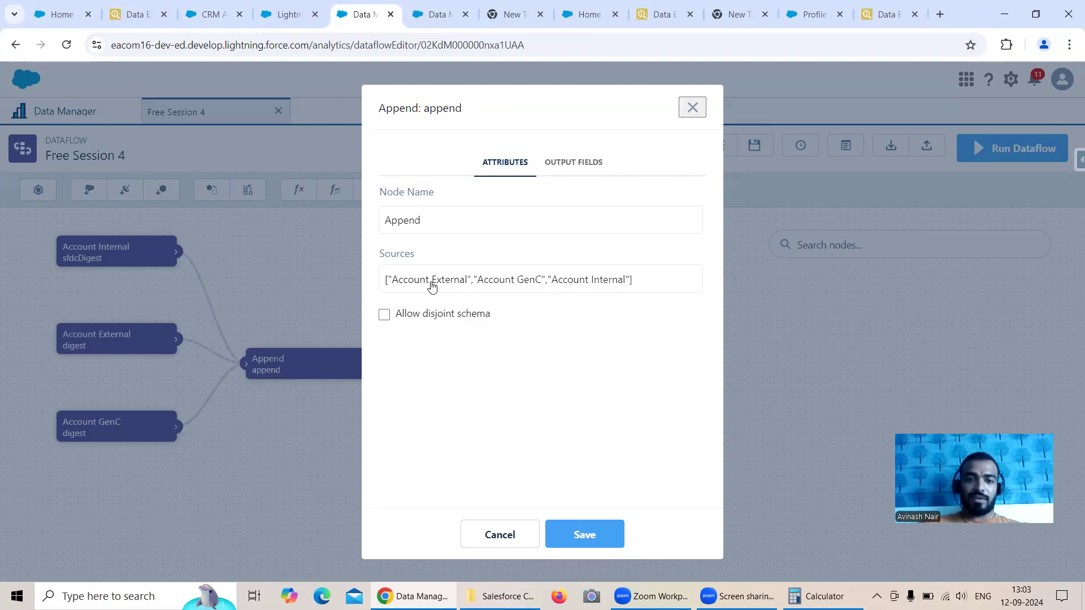
click(693, 108)
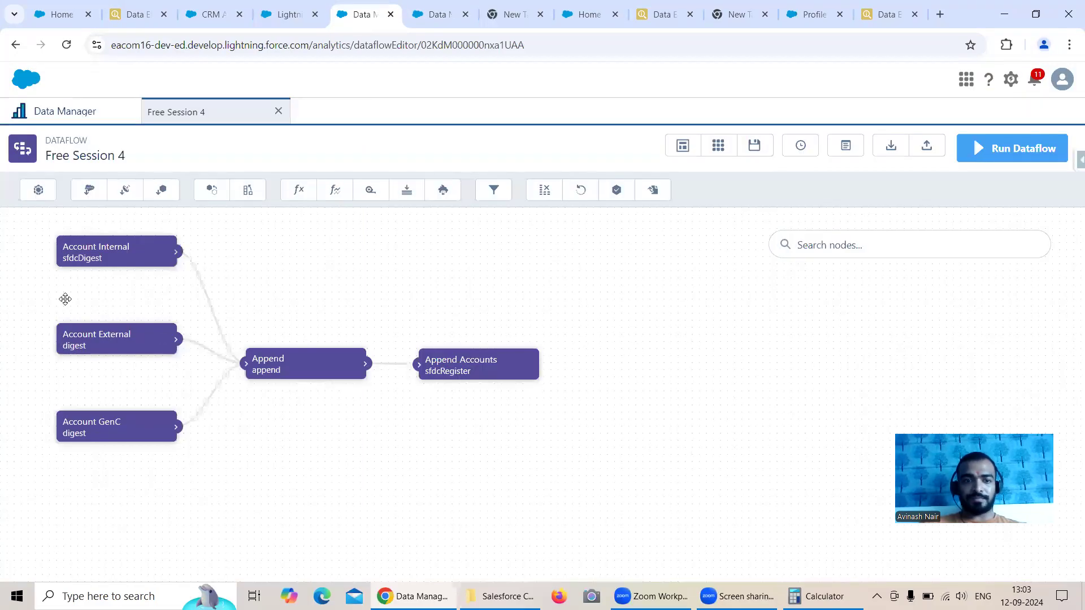
Step: Check the output fields of the Account Internal, Account External and Account GenC nodes, closing each without changes
click(161, 252)
click(572, 162)
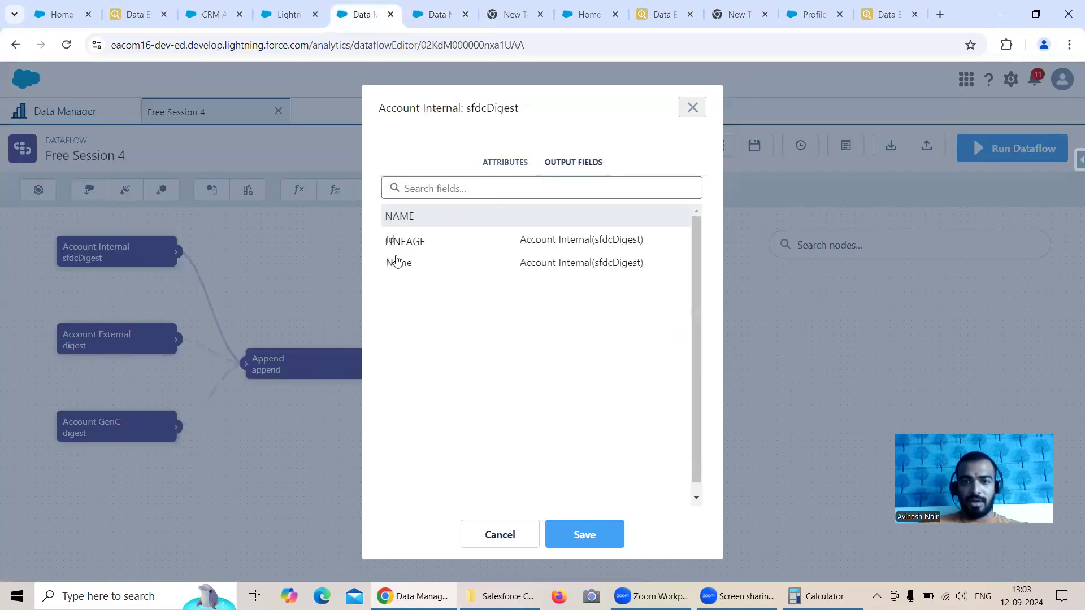
click(691, 109)
click(141, 334)
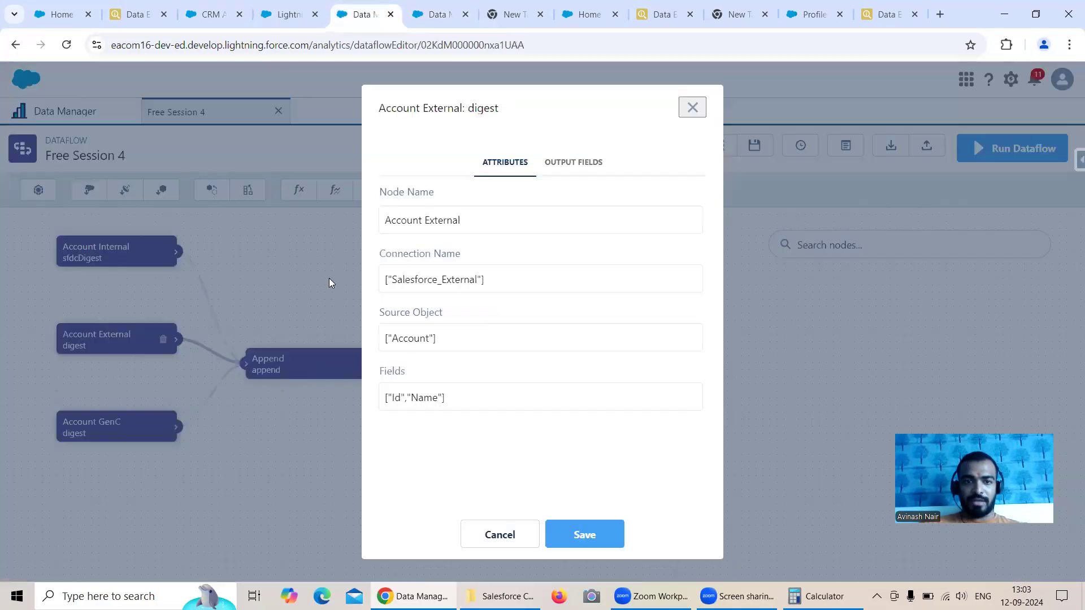
click(582, 163)
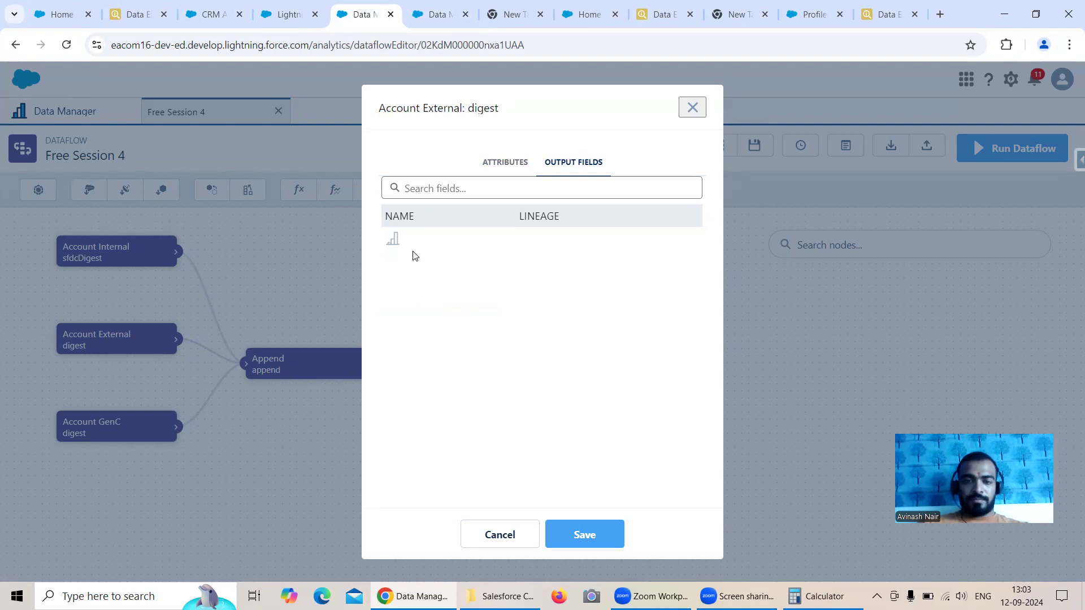
click(692, 108)
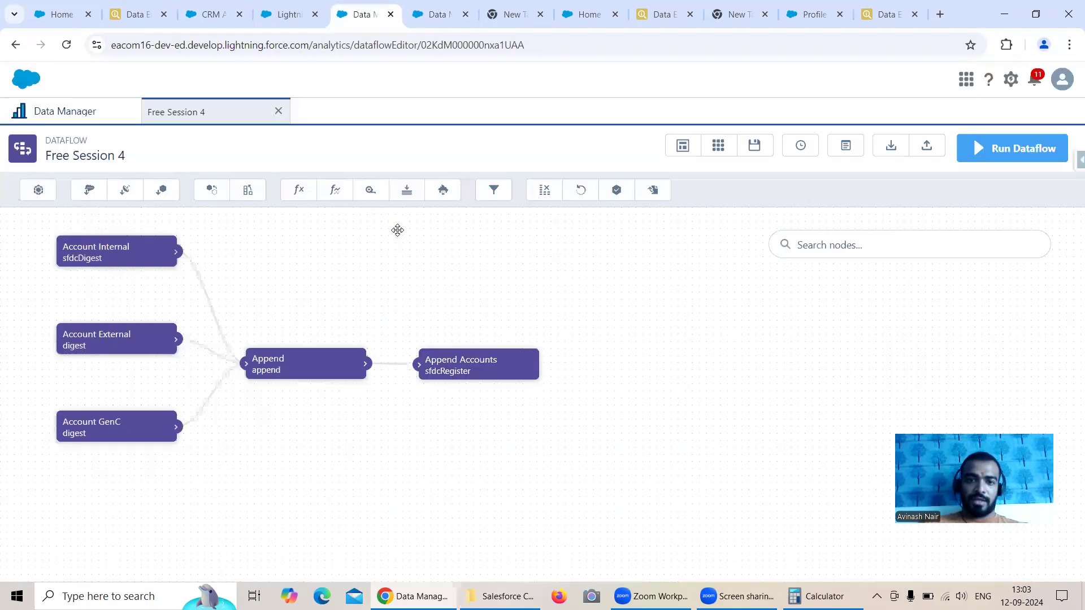
click(120, 432)
click(574, 163)
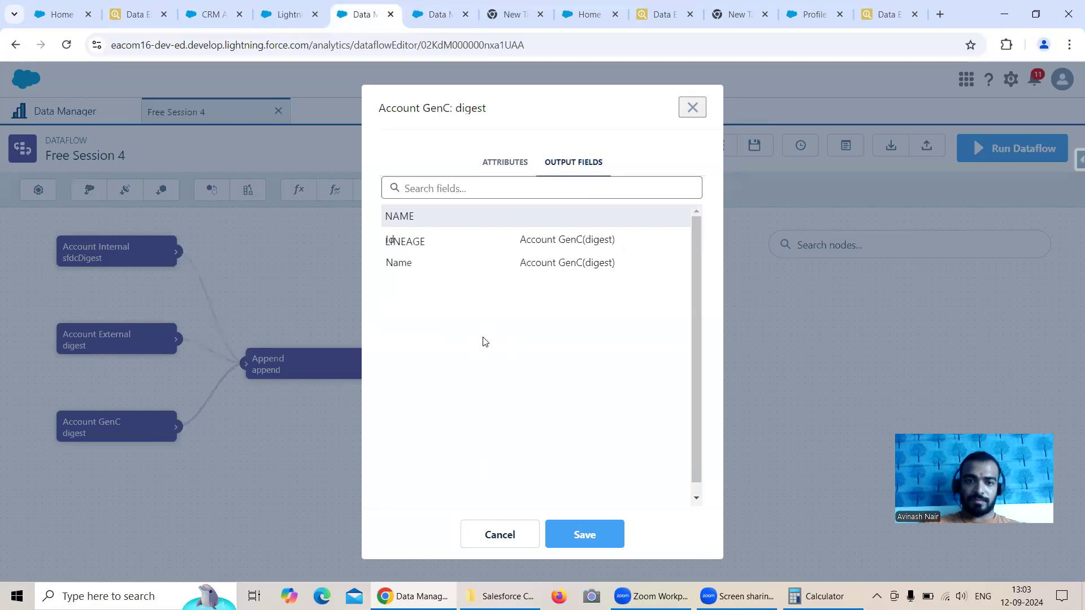
click(692, 107)
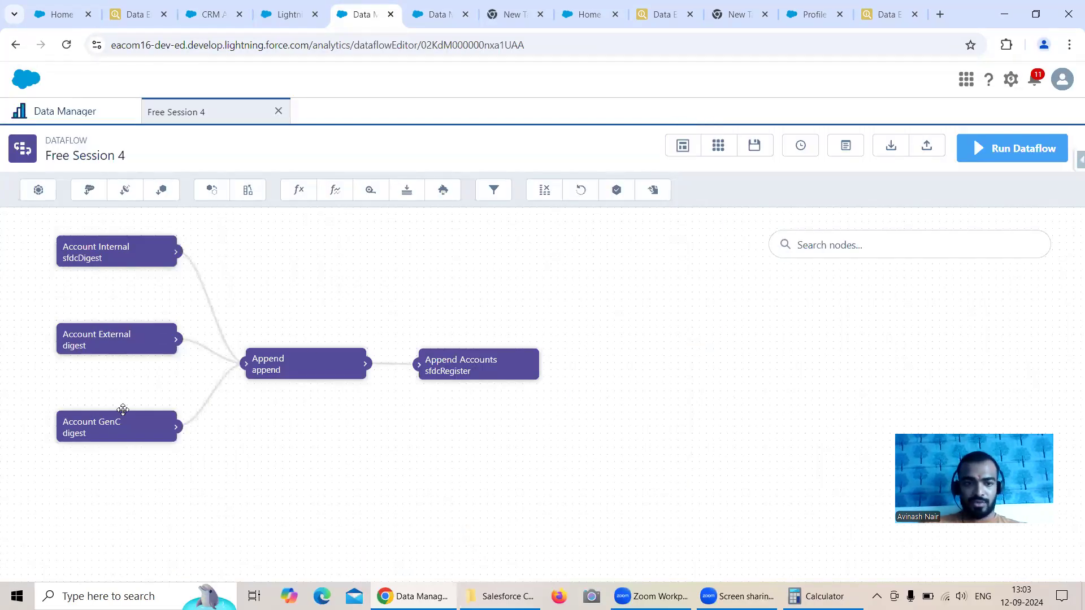
Step: Add the Industry field to the Account Internal node and save the node
click(112, 261)
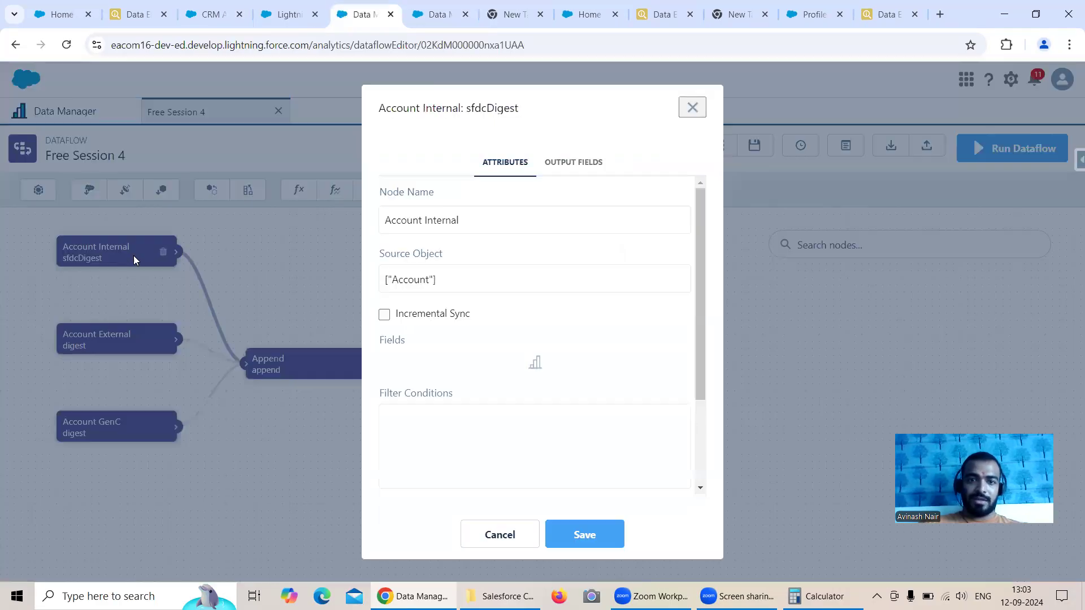
click(659, 339)
click(491, 358)
text(Ind)
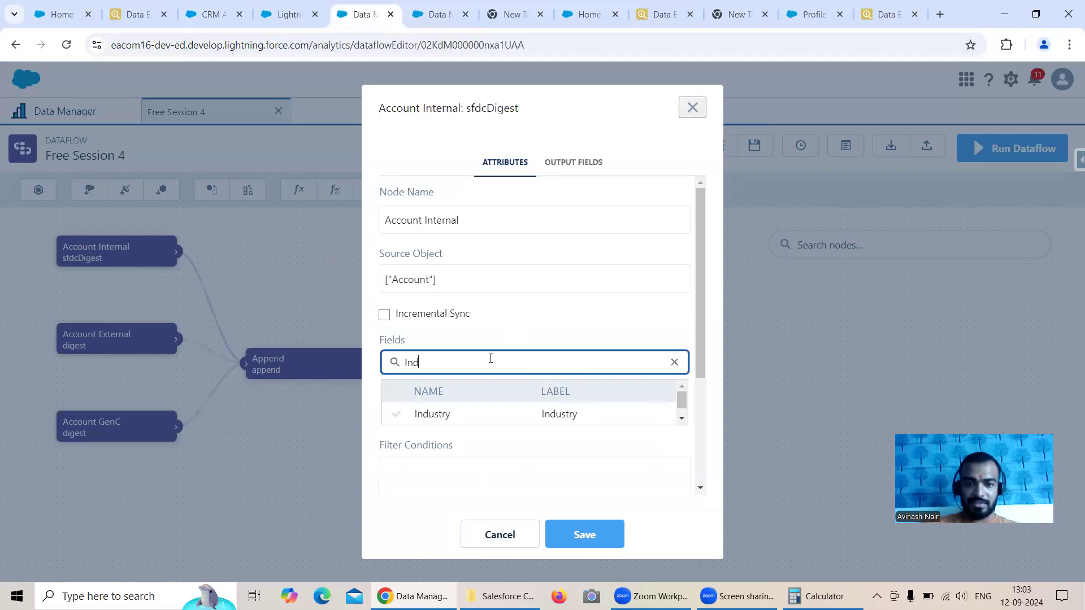
click(441, 418)
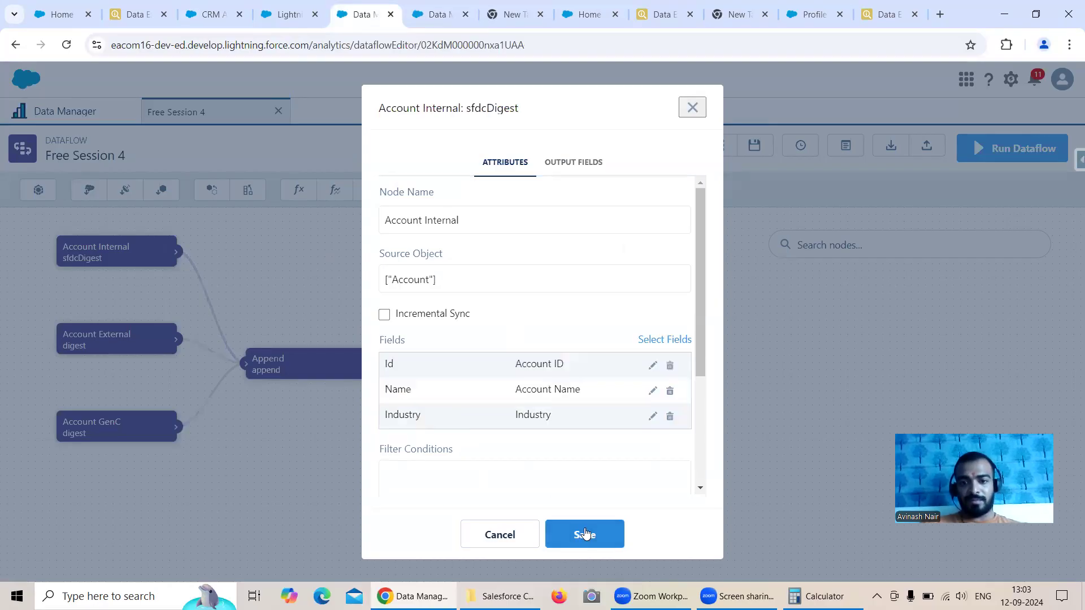
click(565, 530)
click(660, 443)
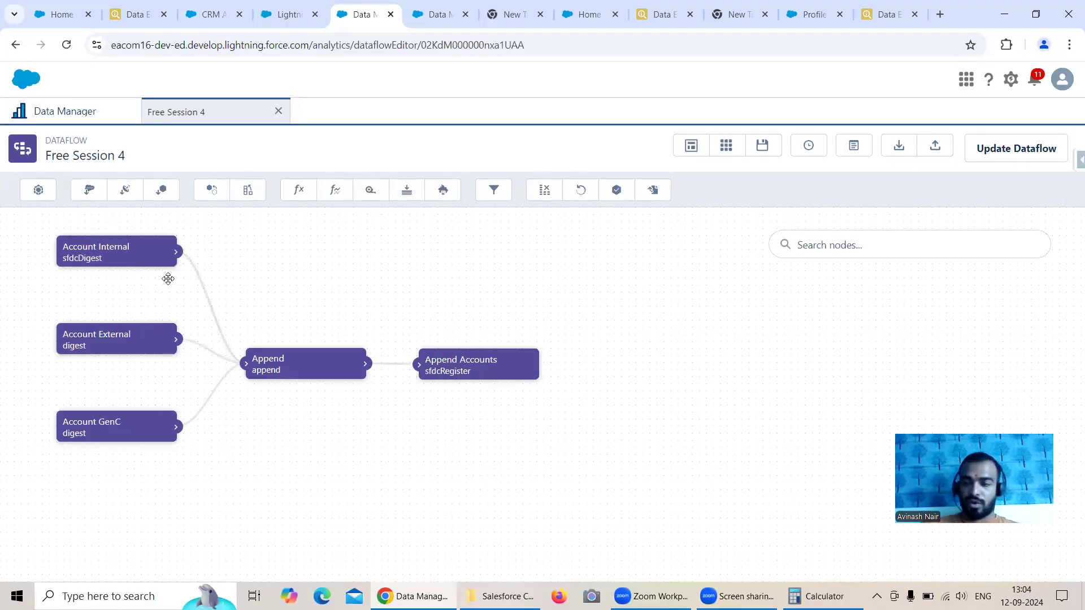
Step: Update the Free Session 4 dataflow, run it and go to the data monitor
mouse_move(113, 259)
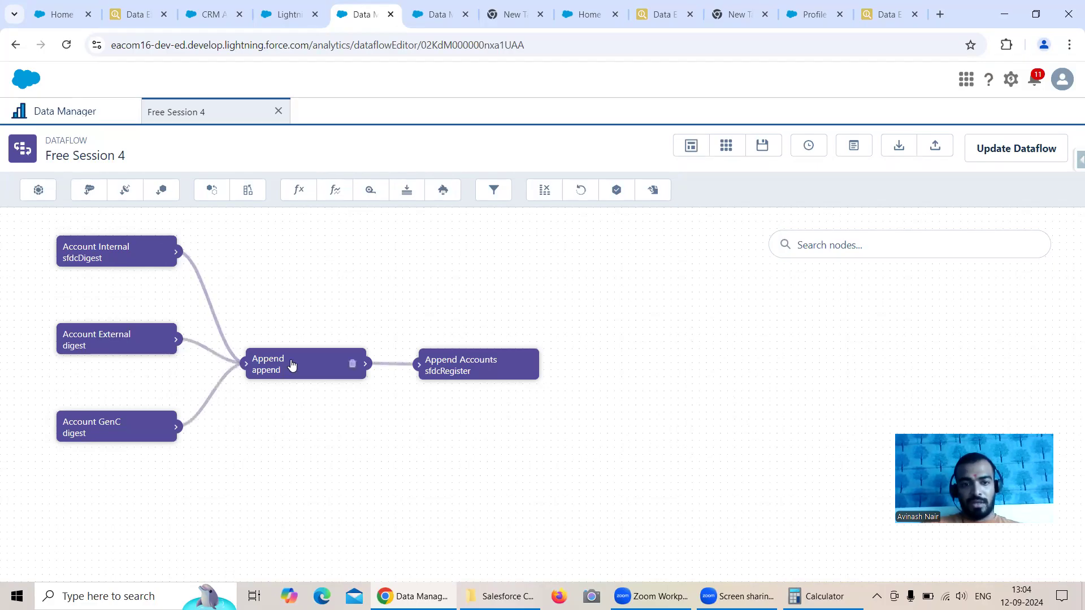
click(1004, 158)
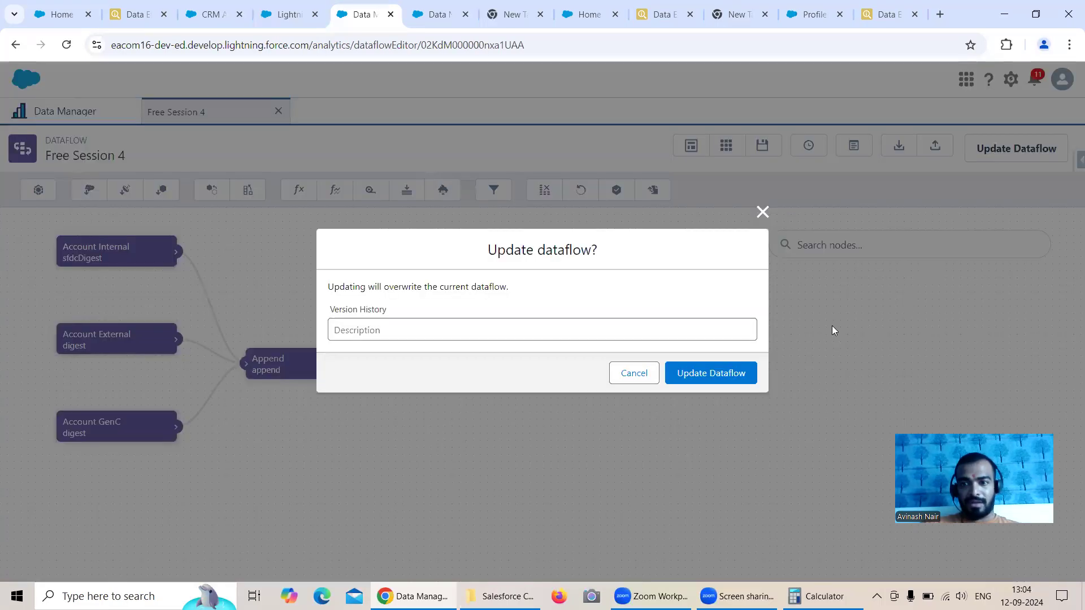
click(742, 370)
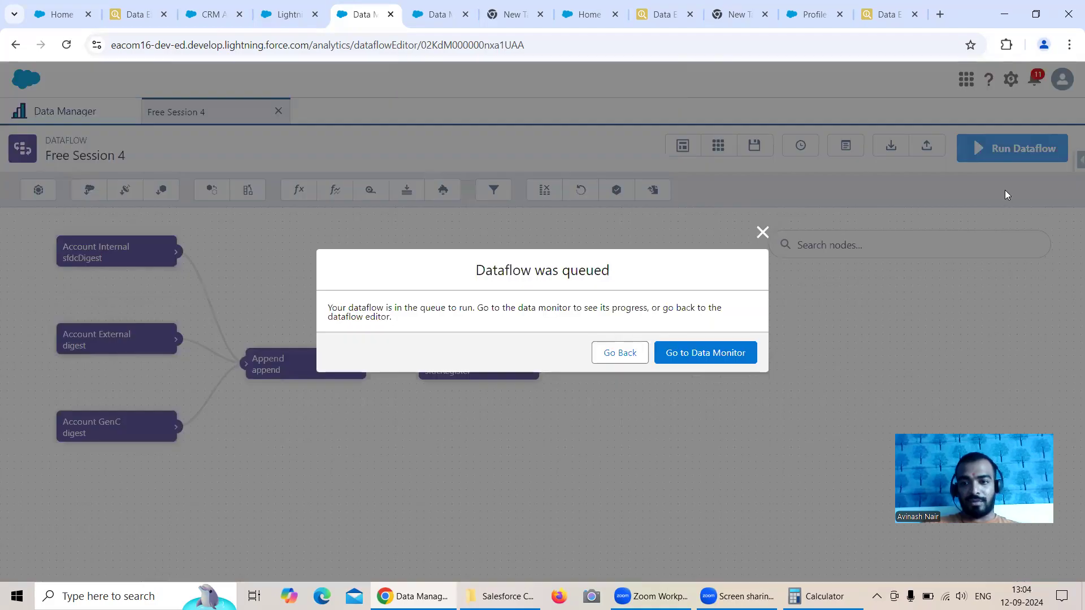
click(734, 356)
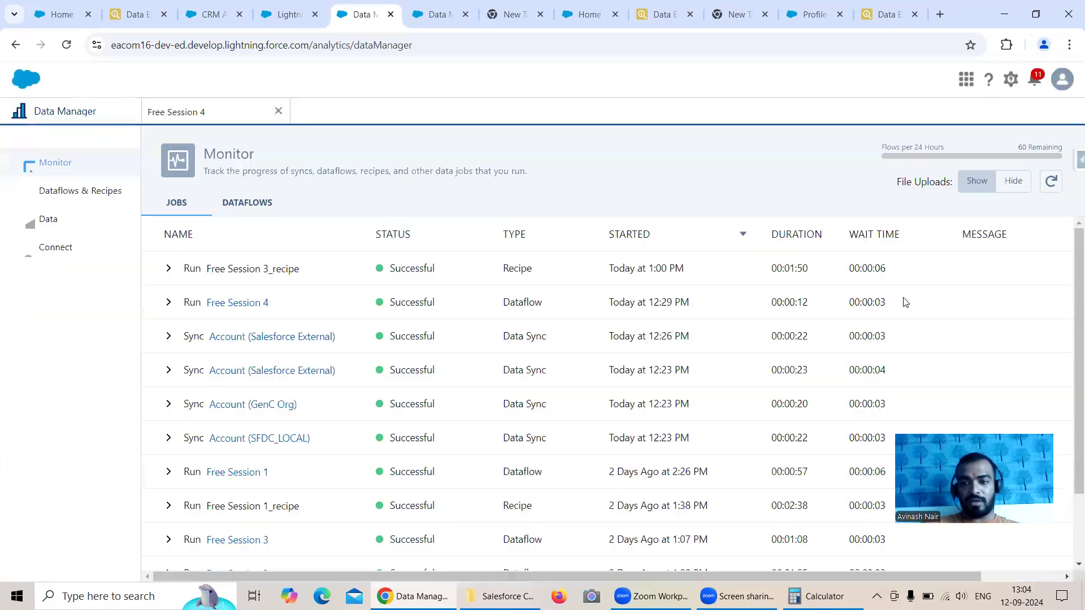
Step: Refresh the job list until the Free Session 4 run ends, and read the full message of its newest job
click(1052, 181)
click(1052, 180)
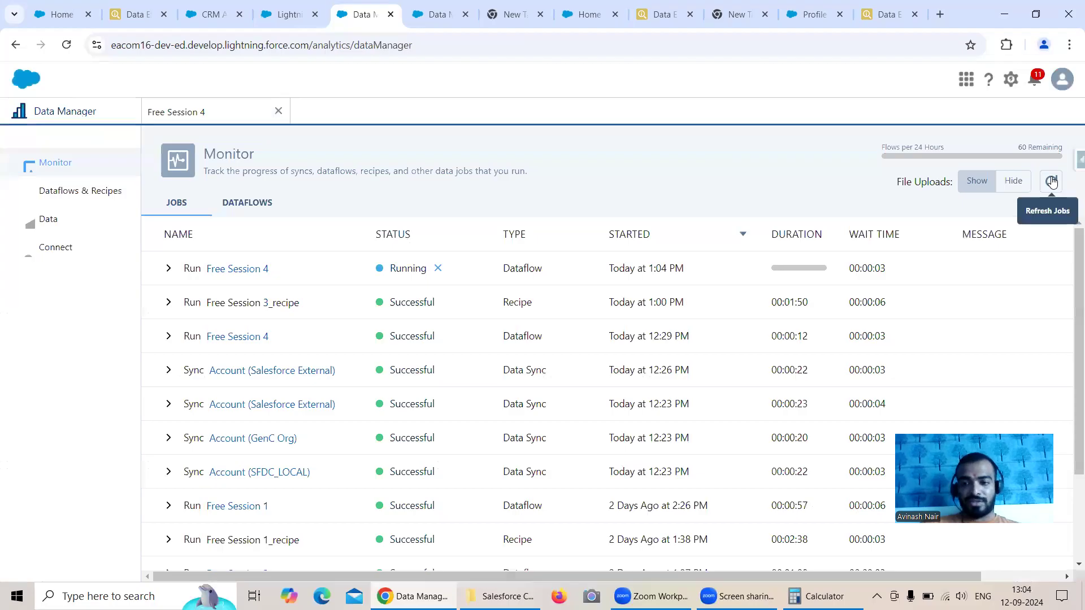
click(1052, 181)
click(1053, 181)
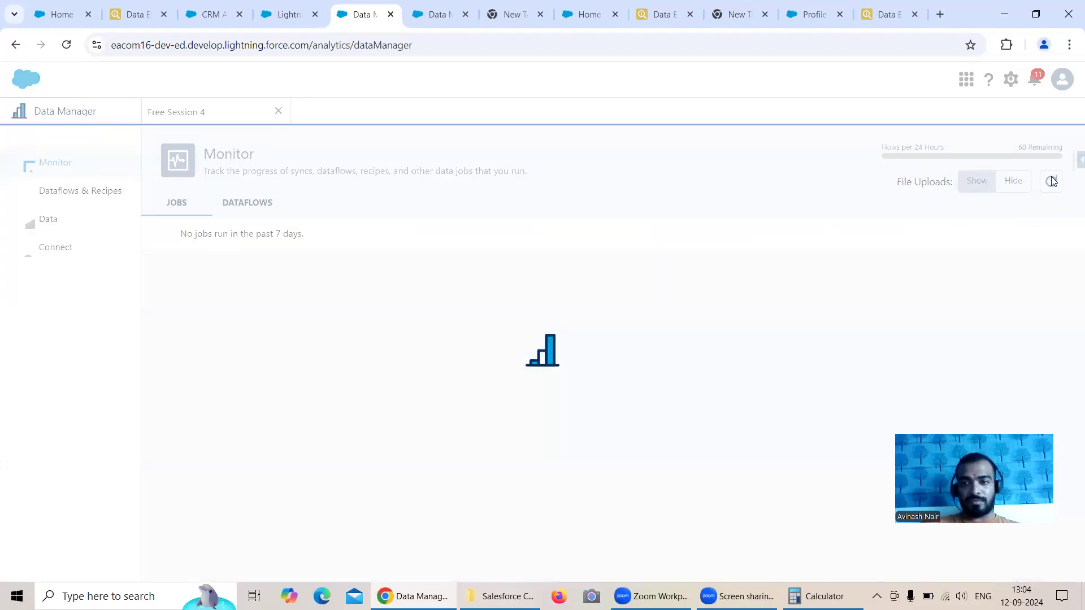
click(1052, 180)
click(1053, 181)
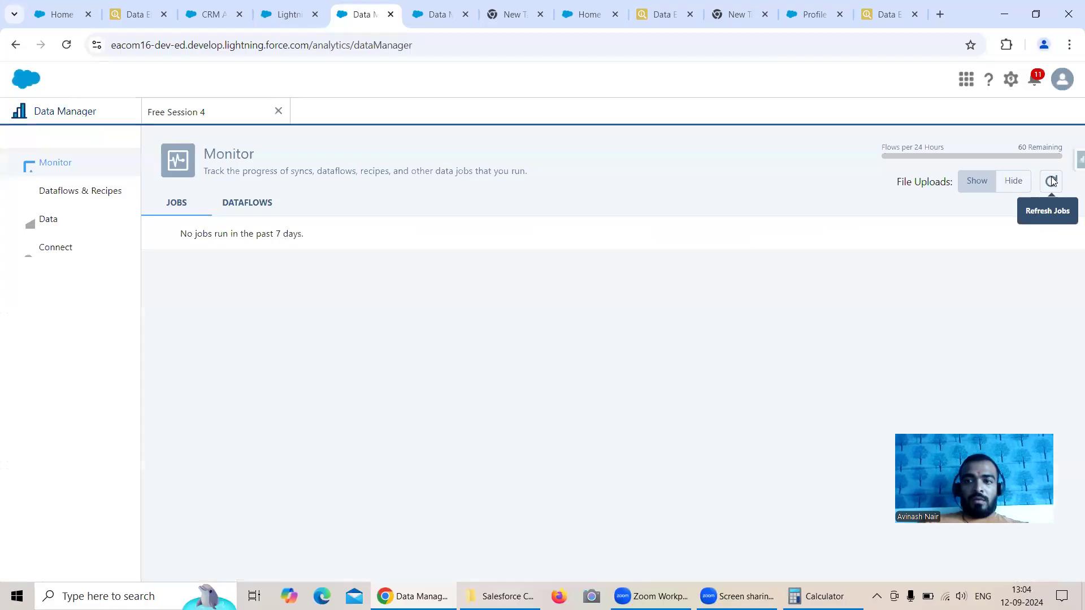
click(1052, 181)
click(1053, 181)
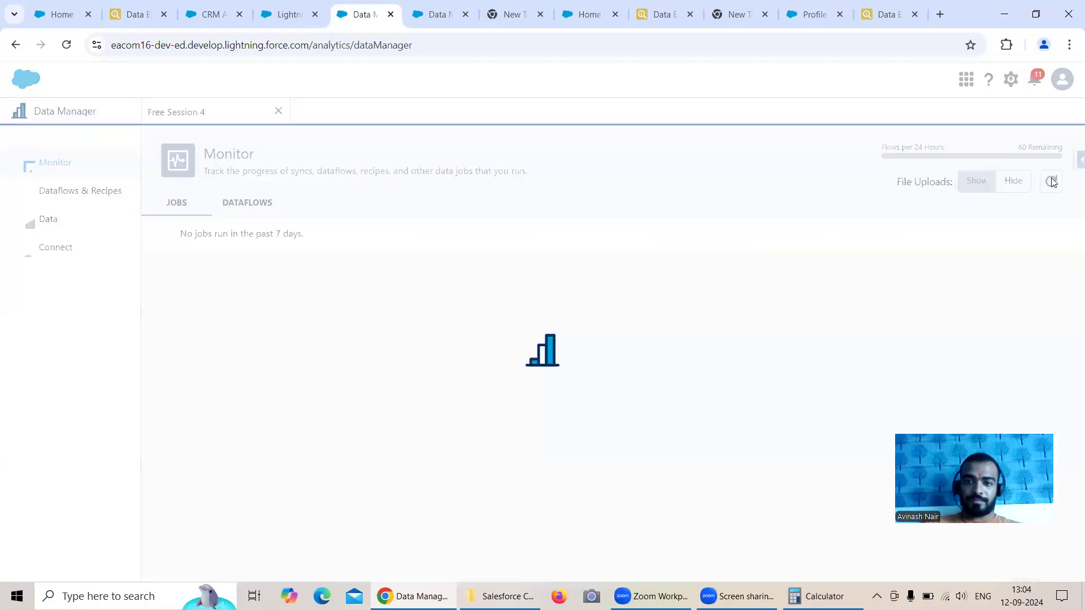
click(1052, 181)
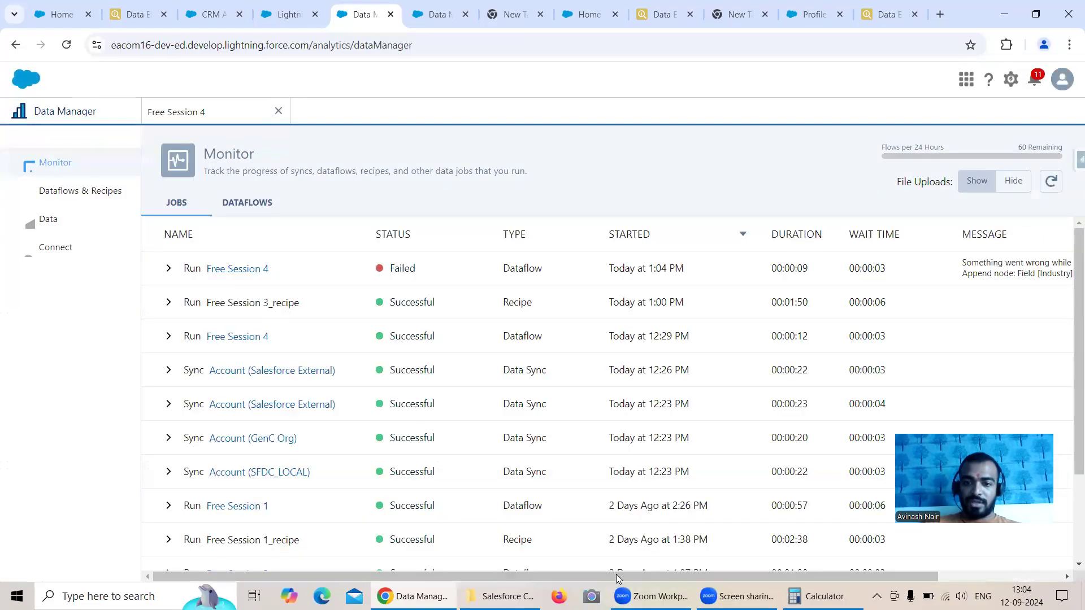
drag(745, 577, 869, 569)
mouse_move(871, 277)
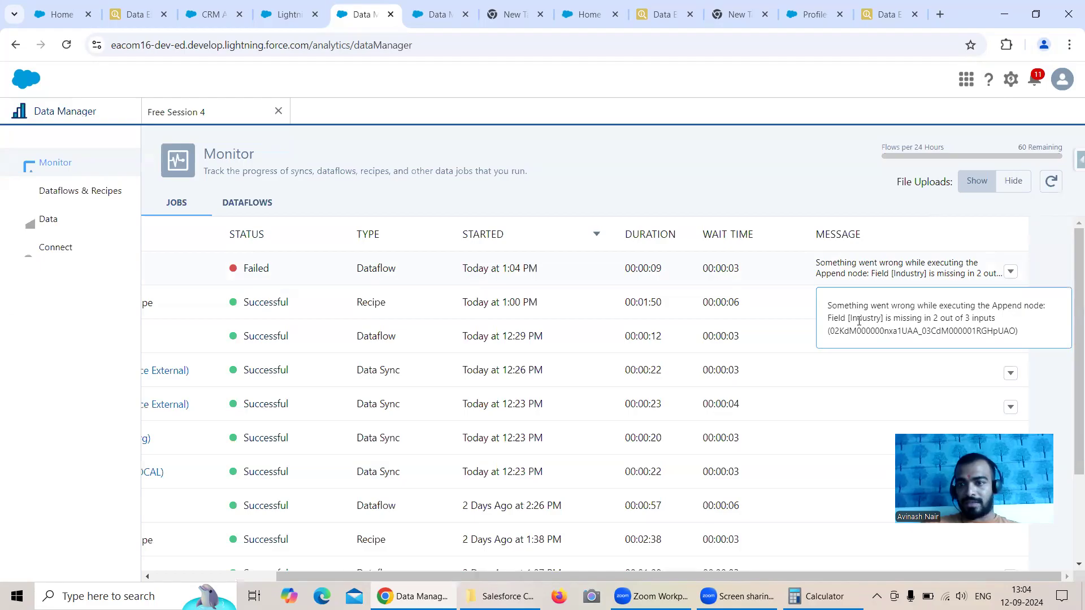
Step: Allow disjoint schema in the Append node of the Free Session 4 dataflow and save the node
click(200, 111)
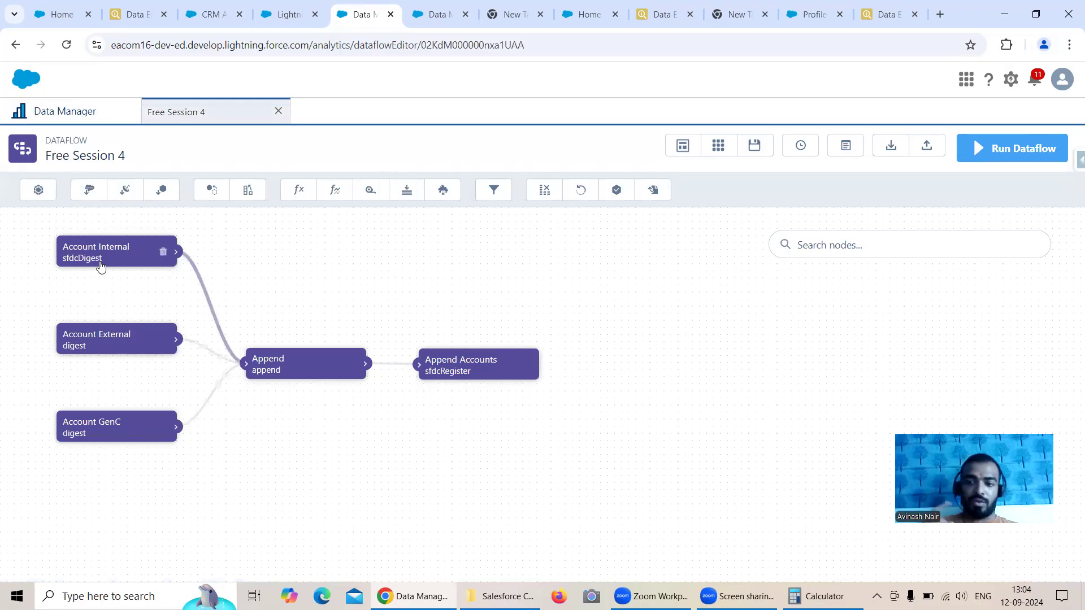
click(289, 359)
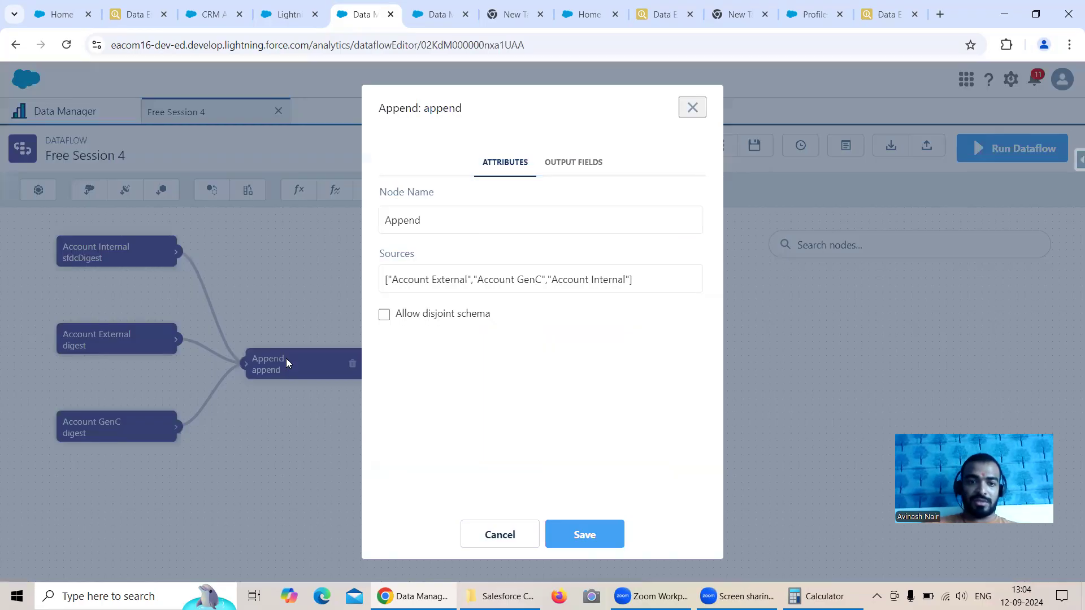
click(385, 314)
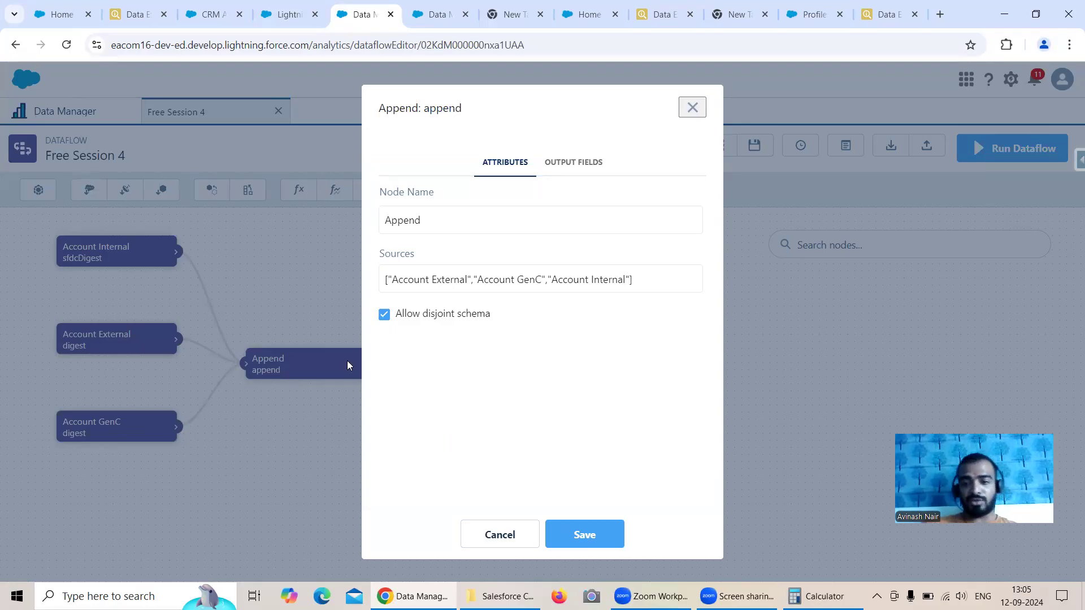
click(608, 536)
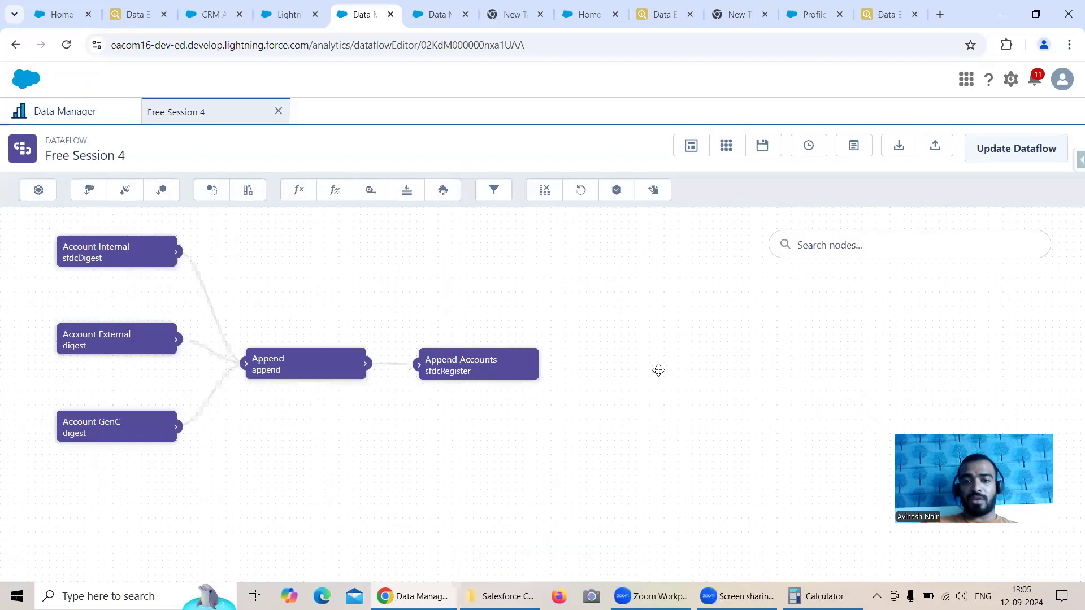
Step: Update the dataflow with the changed Append node, rerun it and return to the data monitor
click(1012, 149)
click(735, 372)
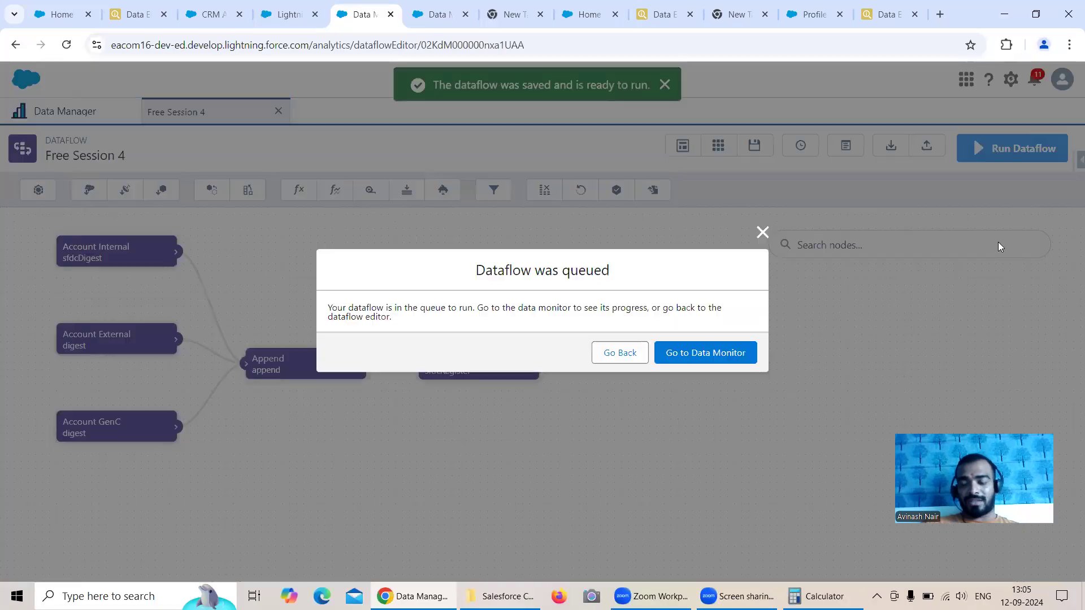
click(701, 351)
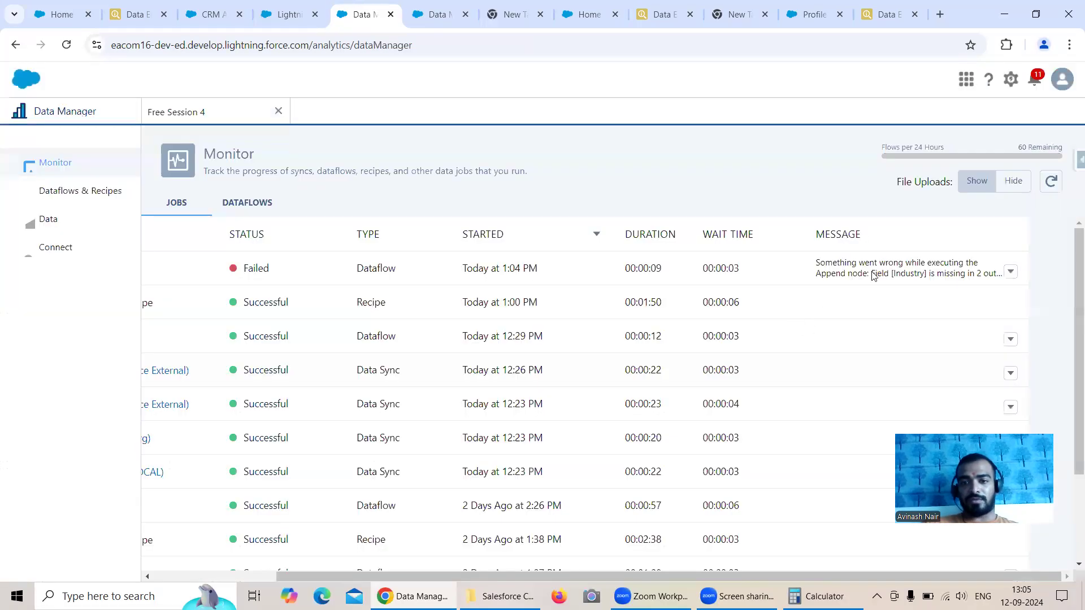
Step: Refresh the monitor's job list repeatedly to check the status of the new Free Session 4 run
click(1051, 182)
click(1051, 182)
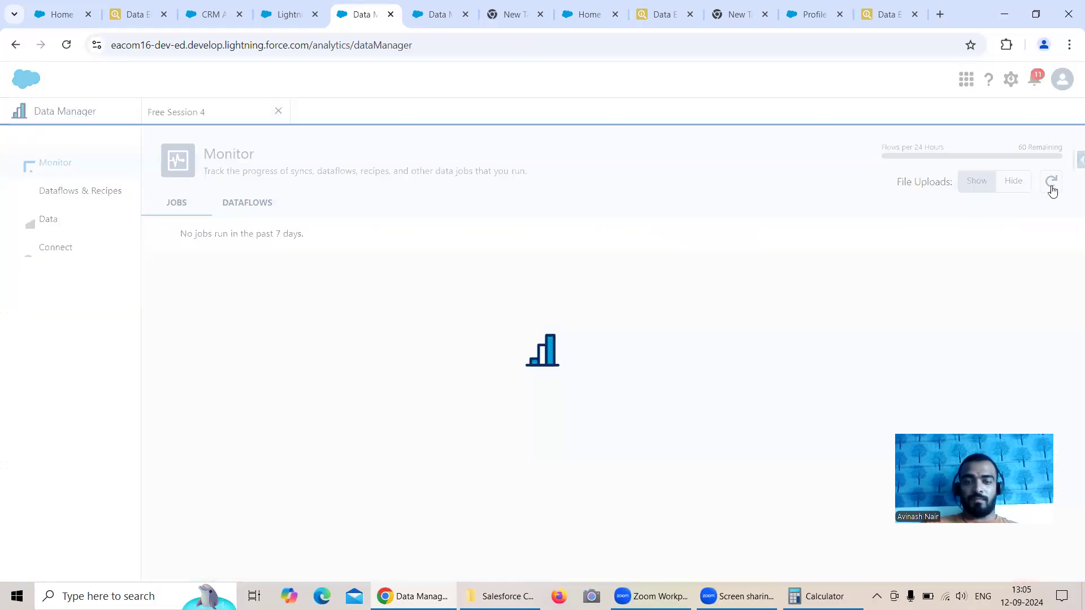
click(1051, 182)
click(1052, 182)
click(1051, 183)
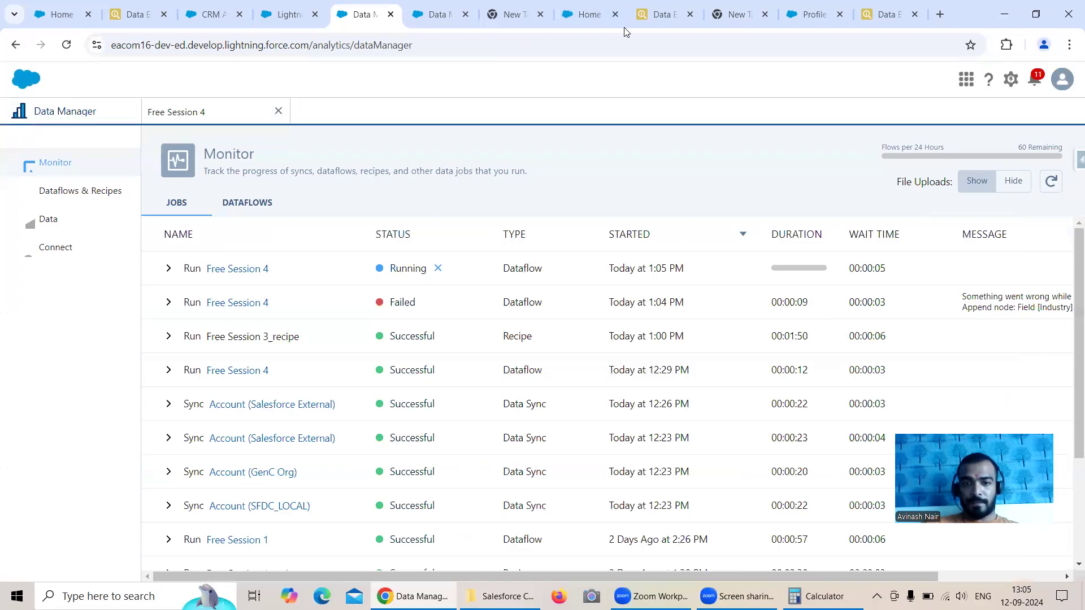
click(1056, 188)
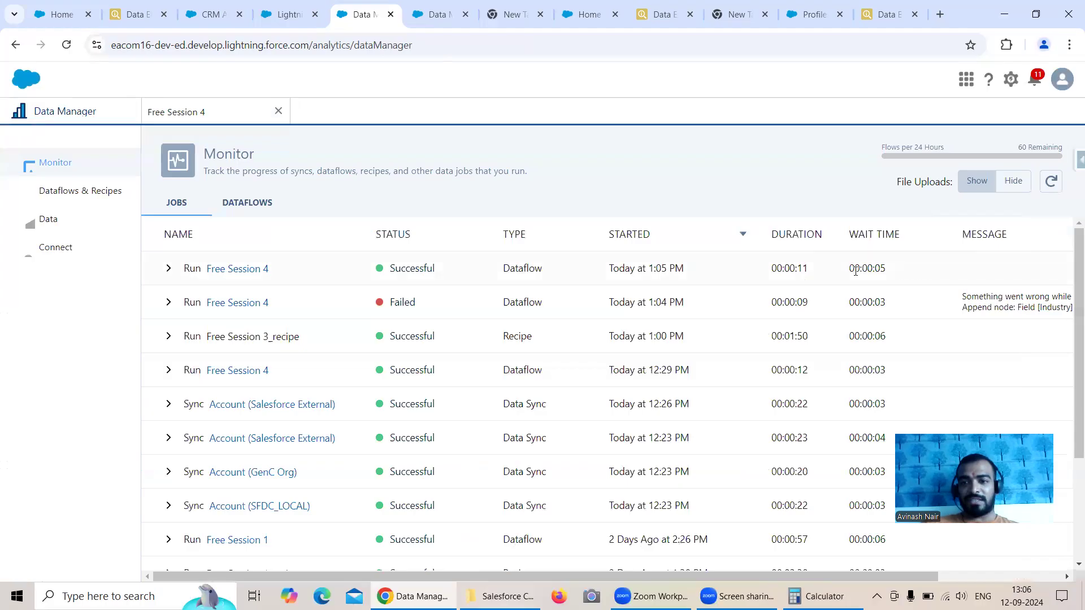
Step: Switch to Analytics Studio, close the open lens and open the Append Accounts dataset from the recent items
click(214, 14)
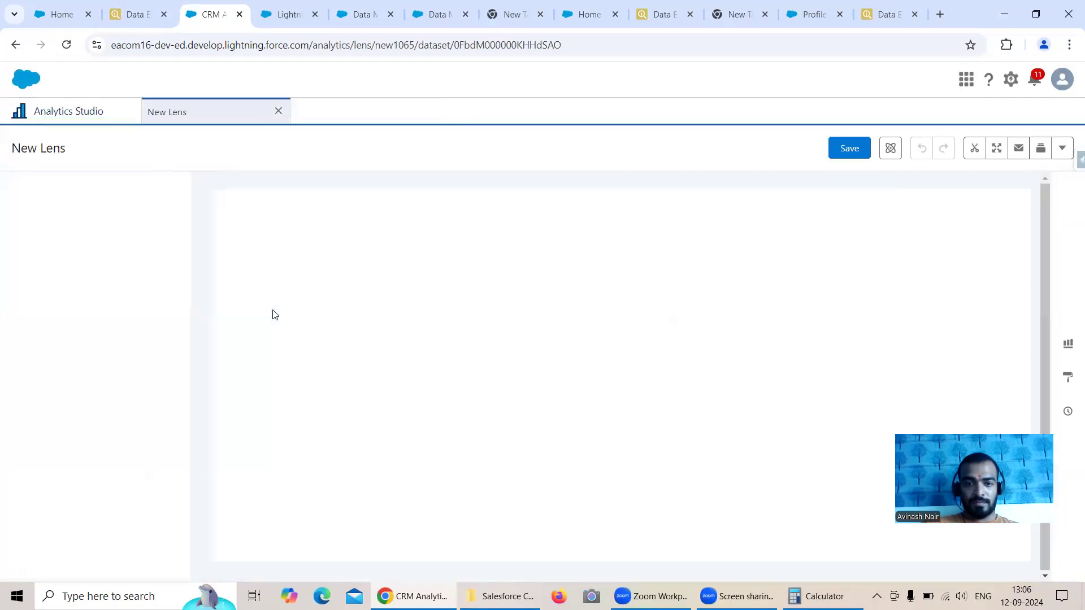
click(278, 111)
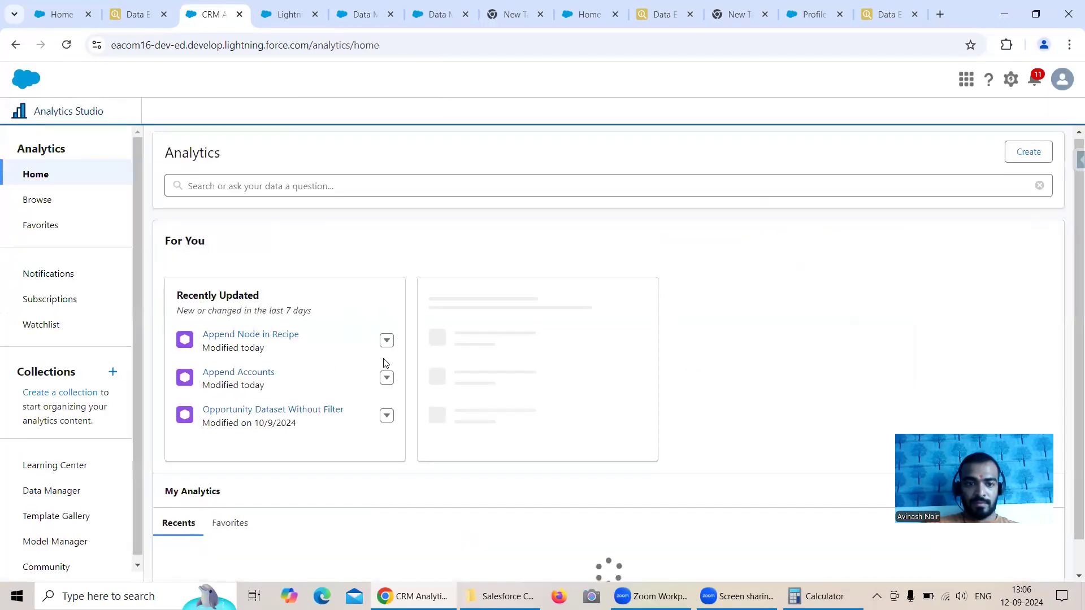
scroll(384, 360, down, 1)
scroll(384, 363, down, 3)
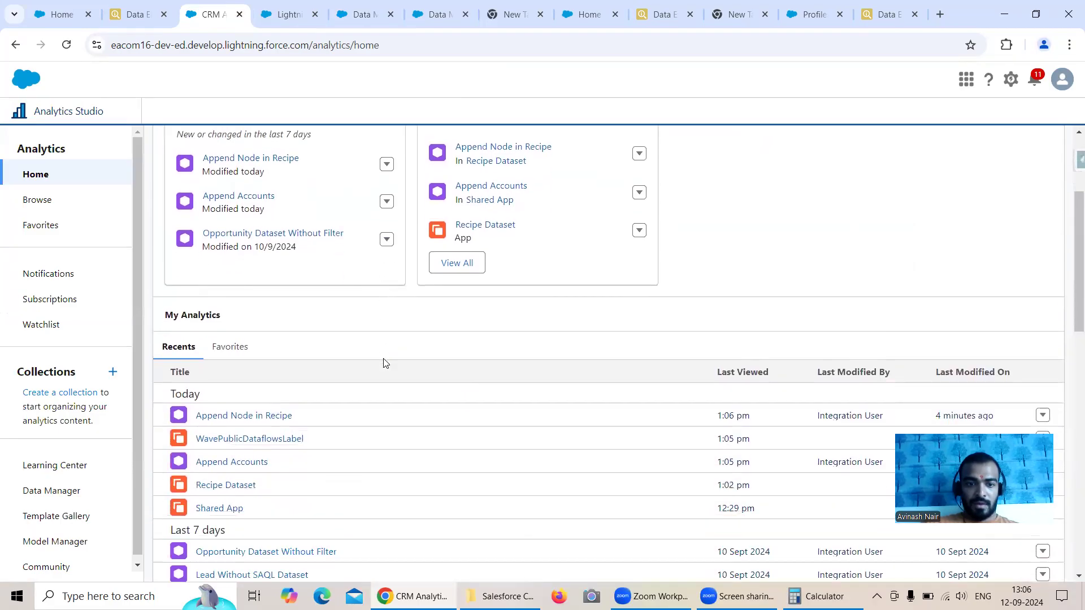
click(224, 468)
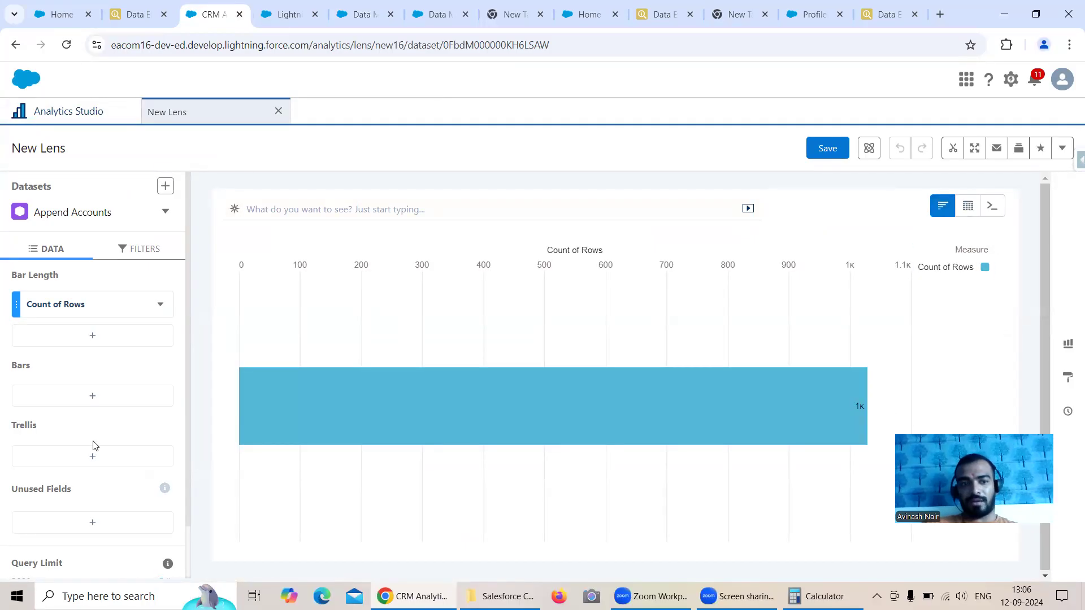
Step: Group the bars of the Append Accounts lens by Industry and look over the resulting chart
click(86, 394)
click(236, 230)
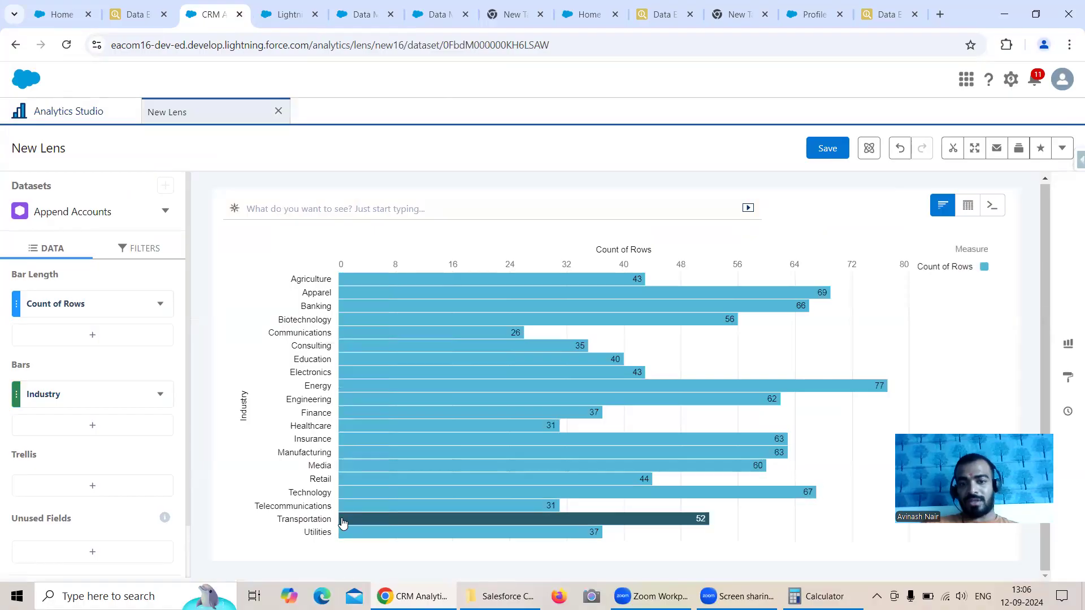
mouse_move(417, 437)
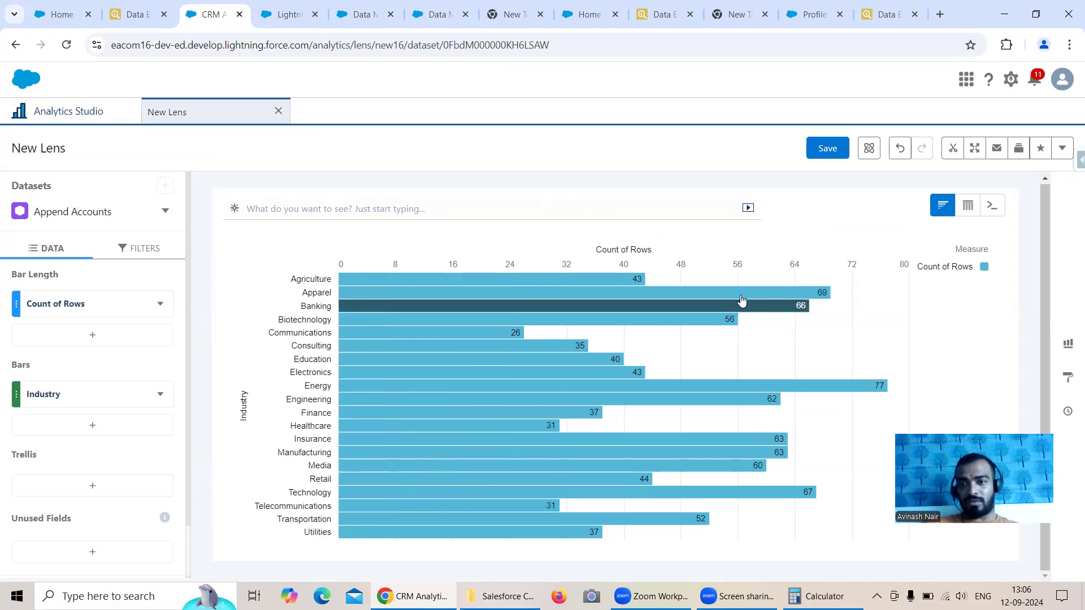
Step: Show the lens as a values table with the columns ordered Id, Industry, Name, and look through its first rows
mouse_move(968, 207)
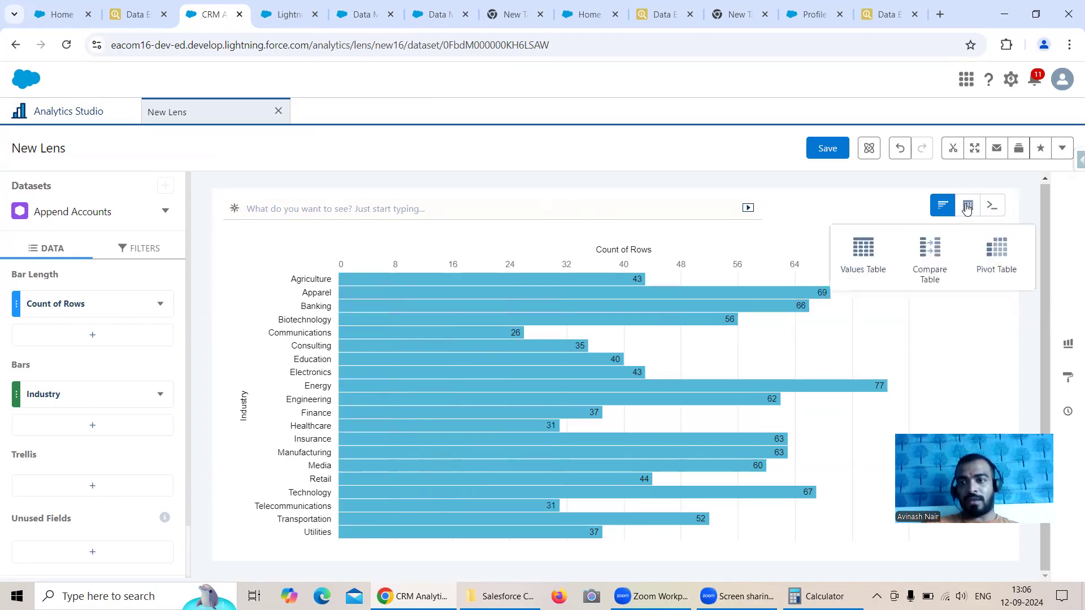
click(864, 249)
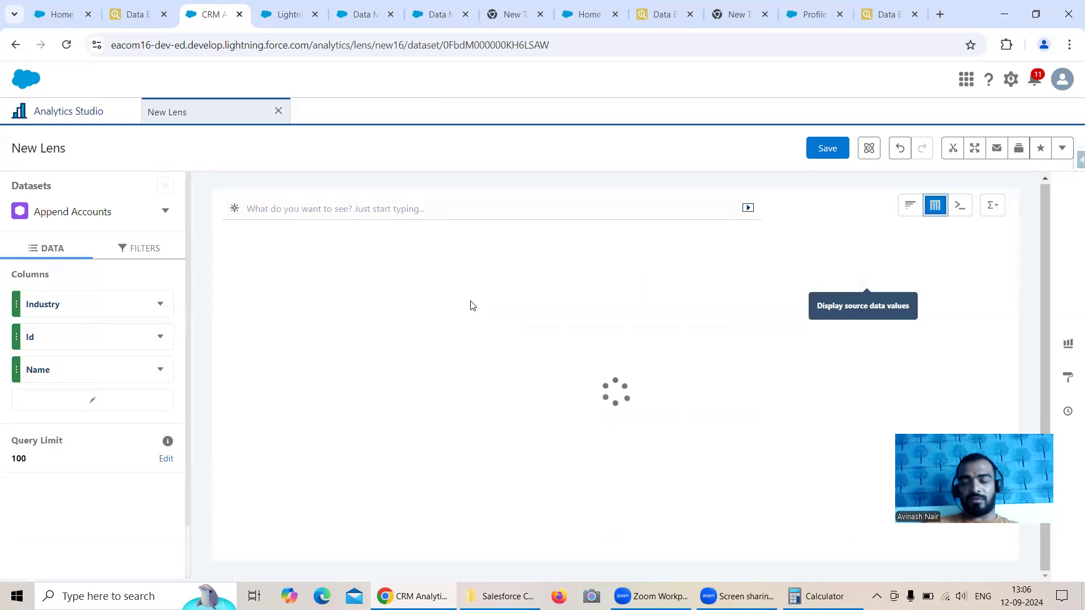
drag(91, 336, 86, 303)
drag(72, 369, 79, 339)
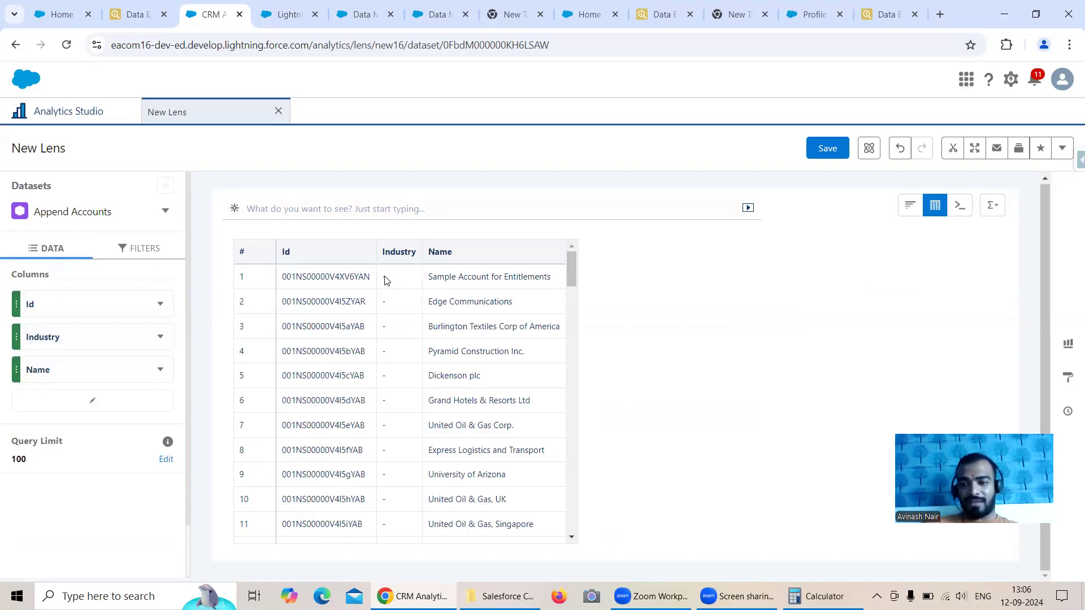
scroll(417, 309, down, 3)
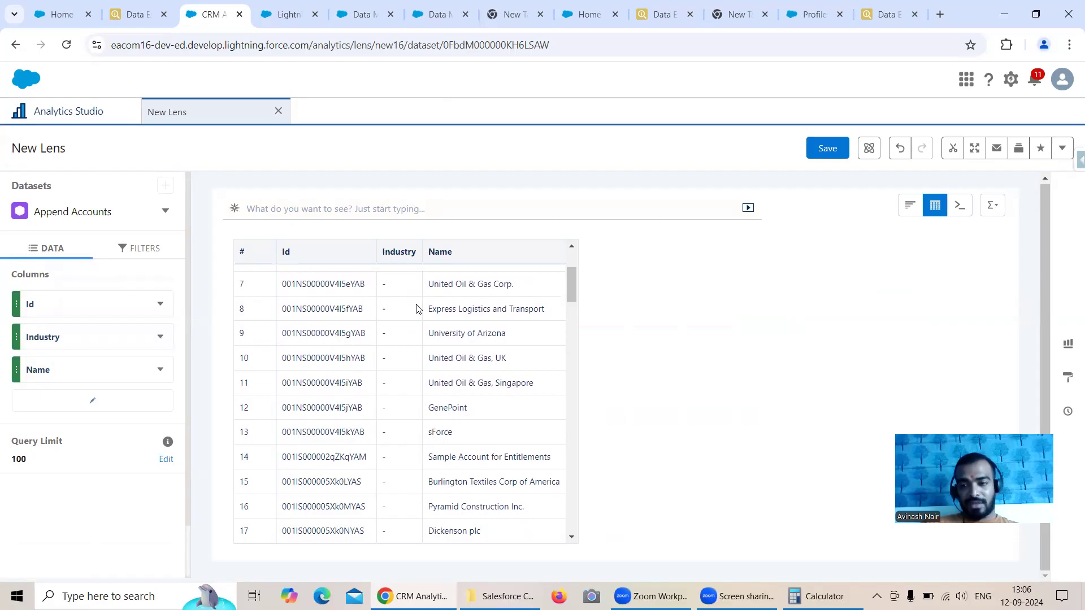
Step: Add the name and Industry fields to the Account export query of the abc116 org
click(654, 17)
click(52, 110)
text(, al)
text(me, i from account)
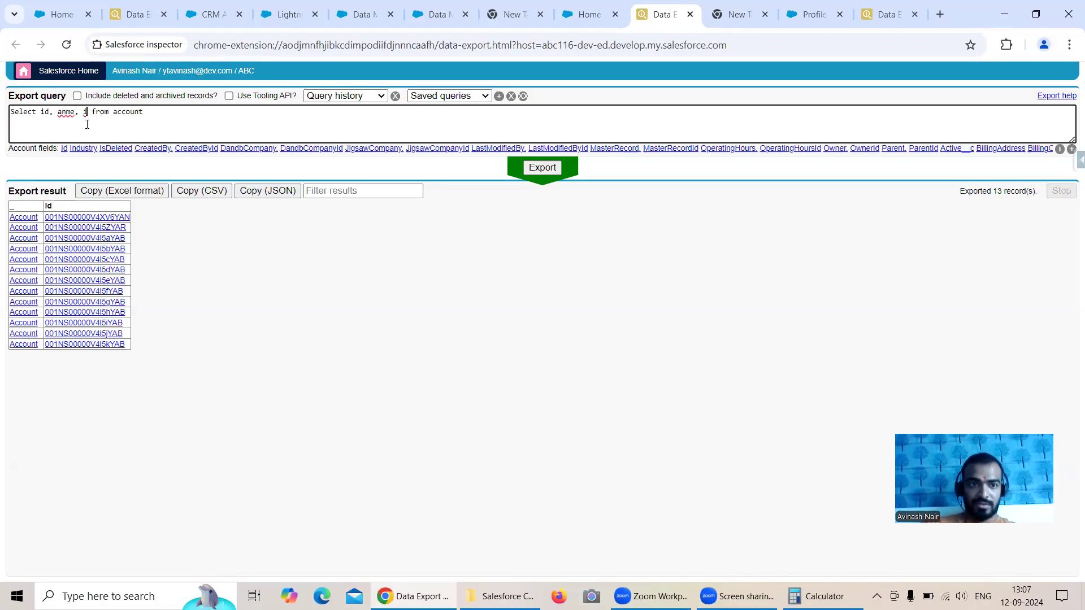
click(87, 149)
click(65, 112)
key(BackSpace)
key(BackSpace)
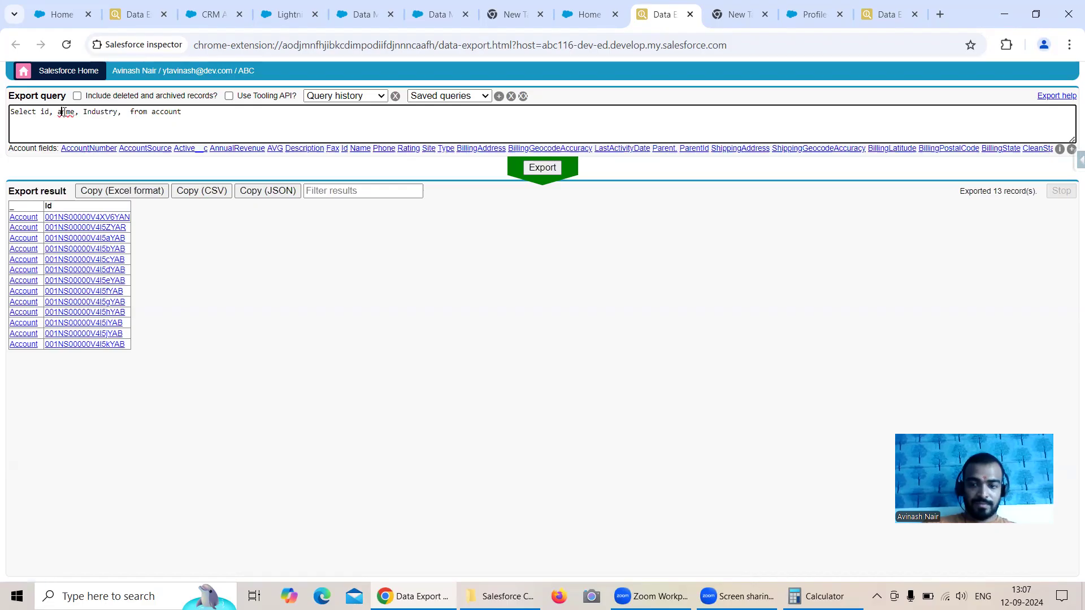
text(na)
Step: Run the abc116 query, remove the extra comma after Industry, copy the corrected query text and export again
click(537, 170)
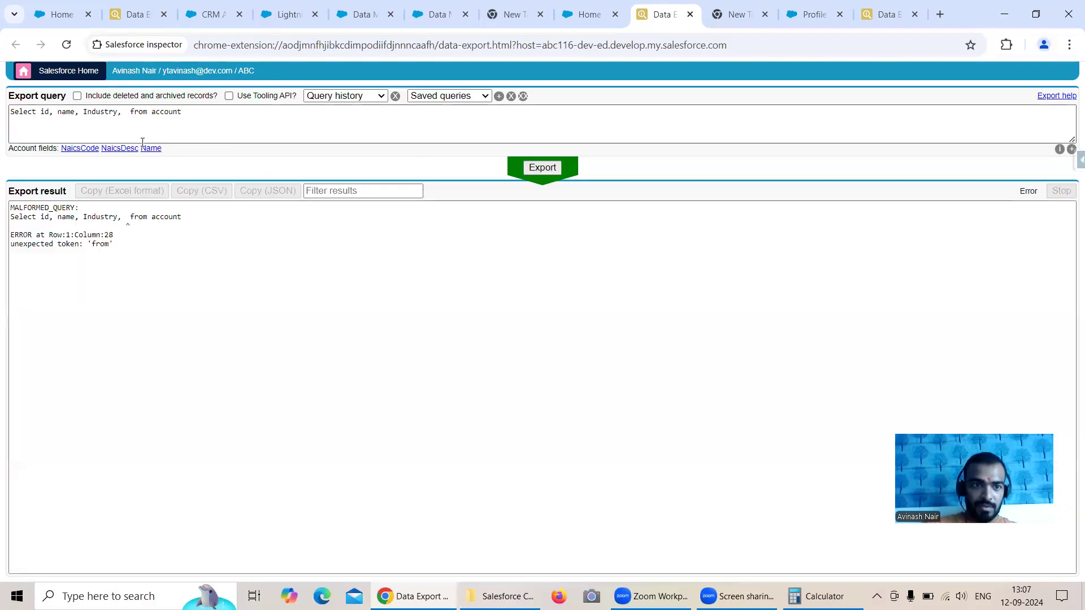
click(123, 117)
key(BackSpace)
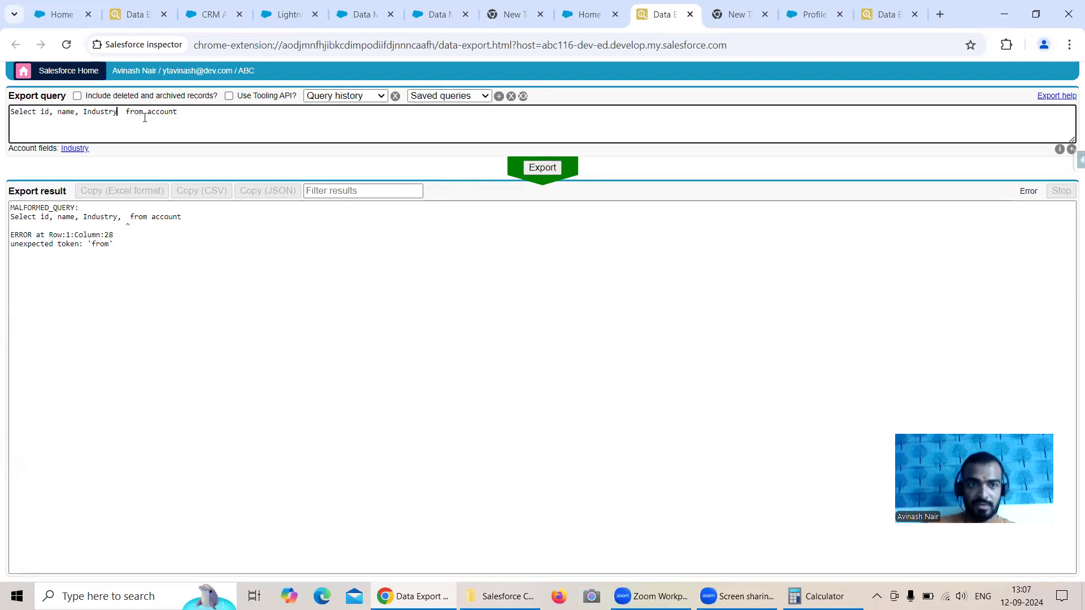
drag(186, 111, 4, 112)
key(ctrl+c)
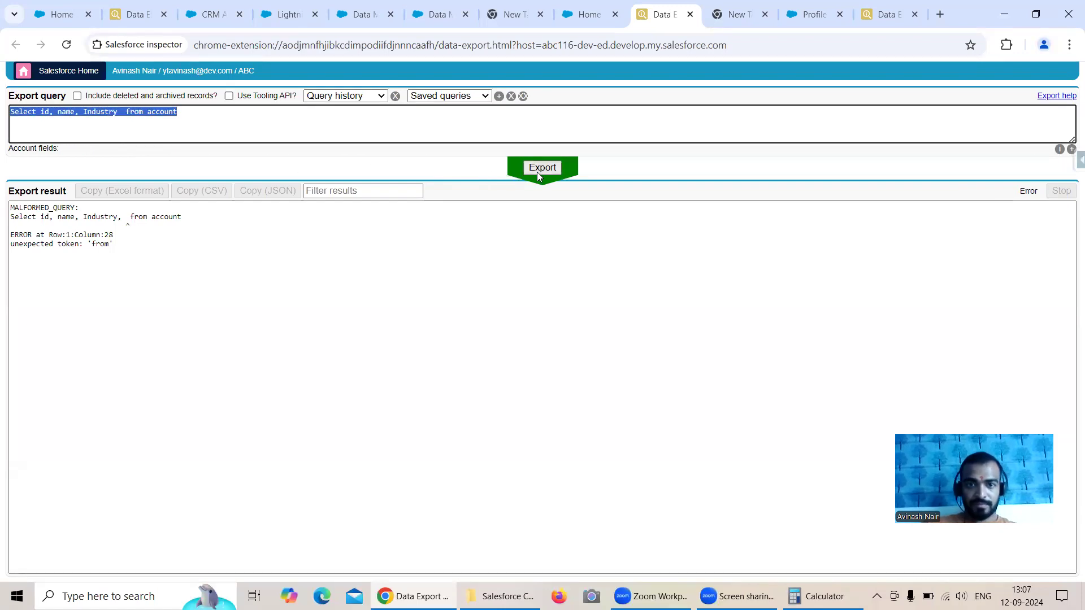
click(537, 172)
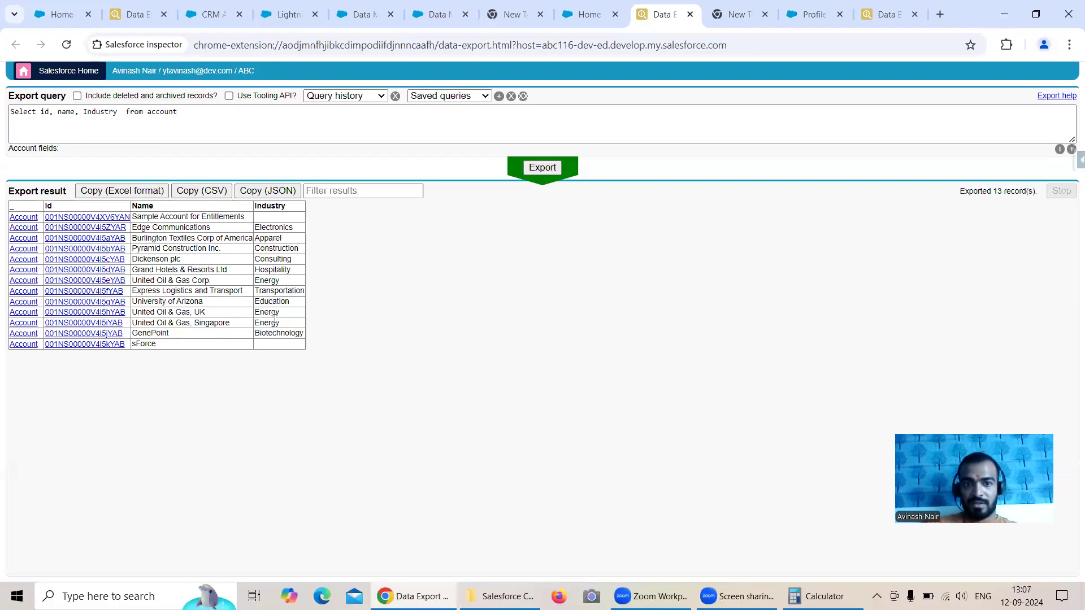
Step: Replace the Account query in the developercom-2bd org's data export with the copied id, name and Industry query and run it
click(857, 16)
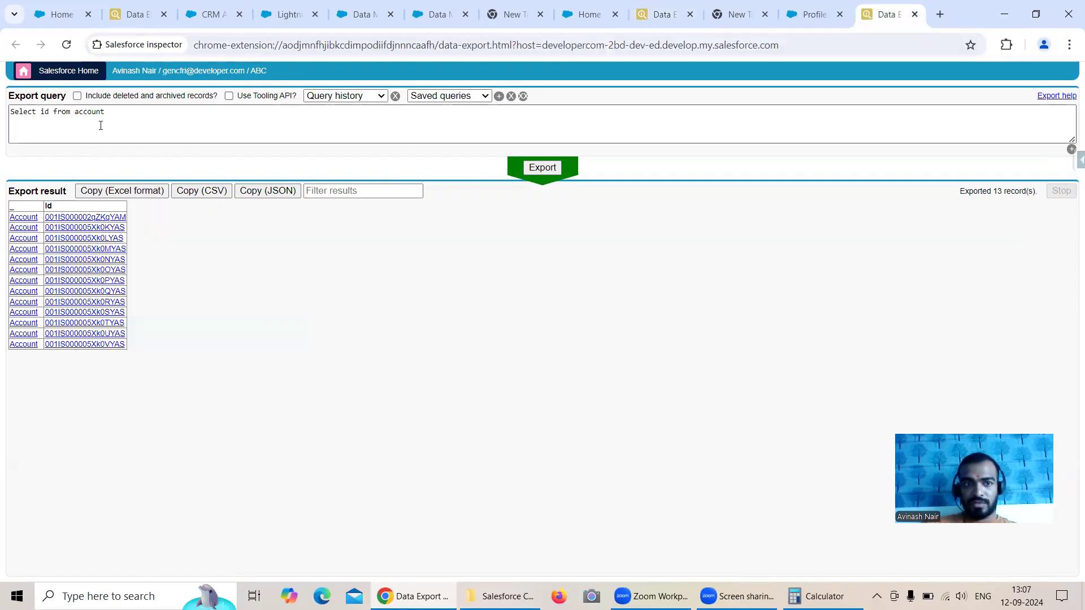
drag(100, 124, 3, 113)
key(ctrl+v)
key(ctrl+Return)
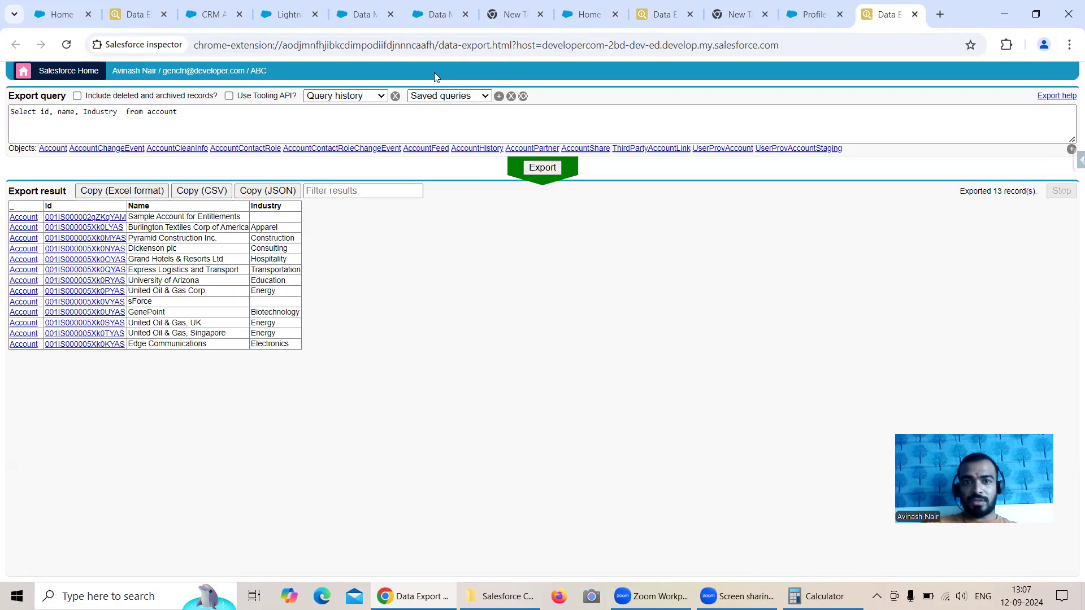
Step: Return to the Append Accounts lens and examine which rows of the values table have an Industry value
click(213, 9)
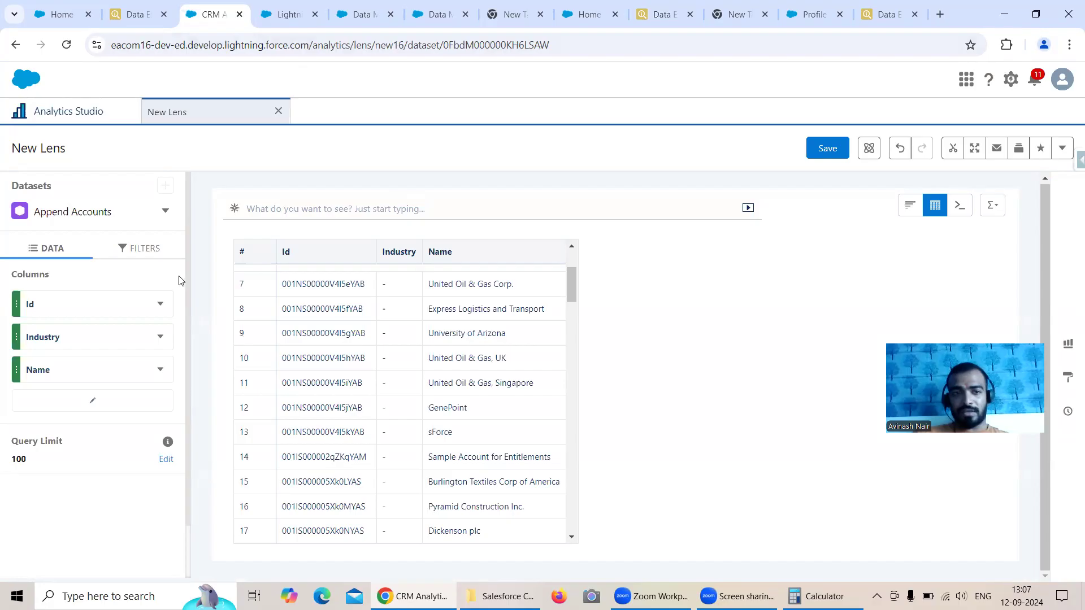
click(128, 248)
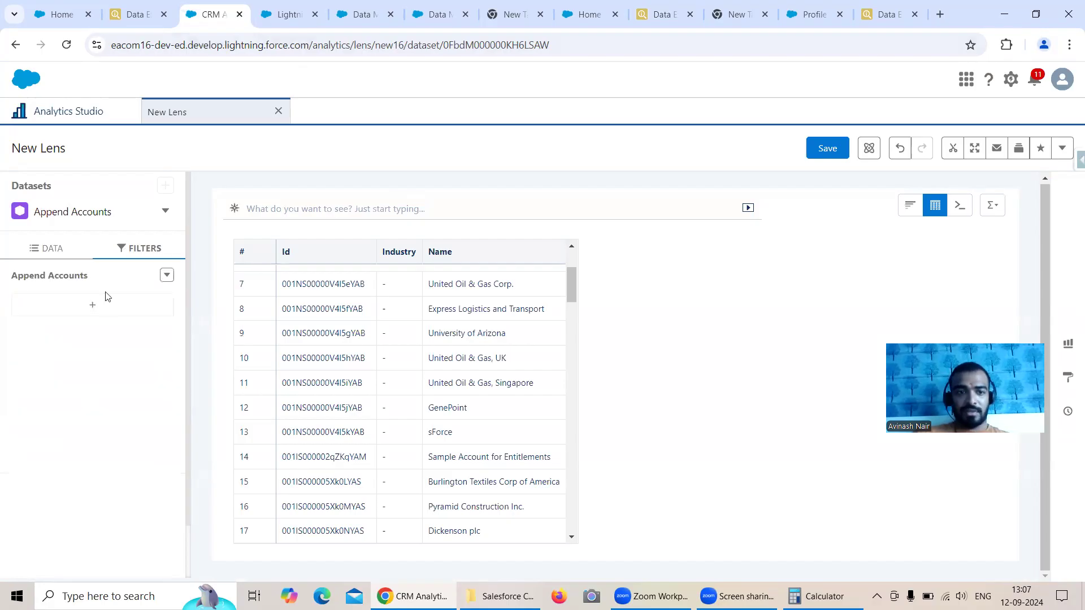
click(52, 249)
drag(577, 292, 574, 417)
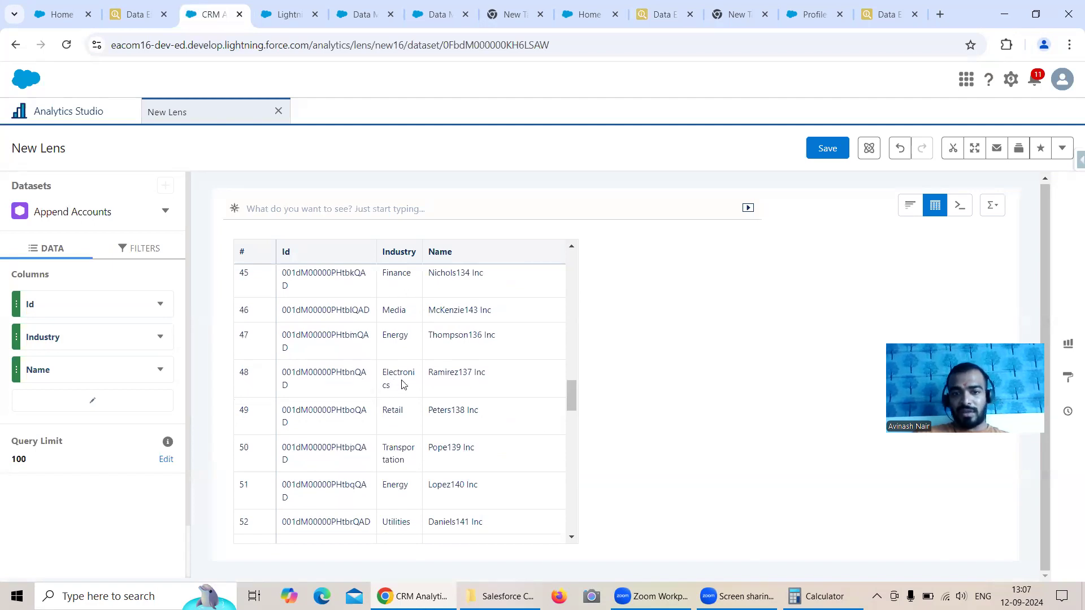
scroll(403, 367, up, 4)
scroll(404, 365, up, 6)
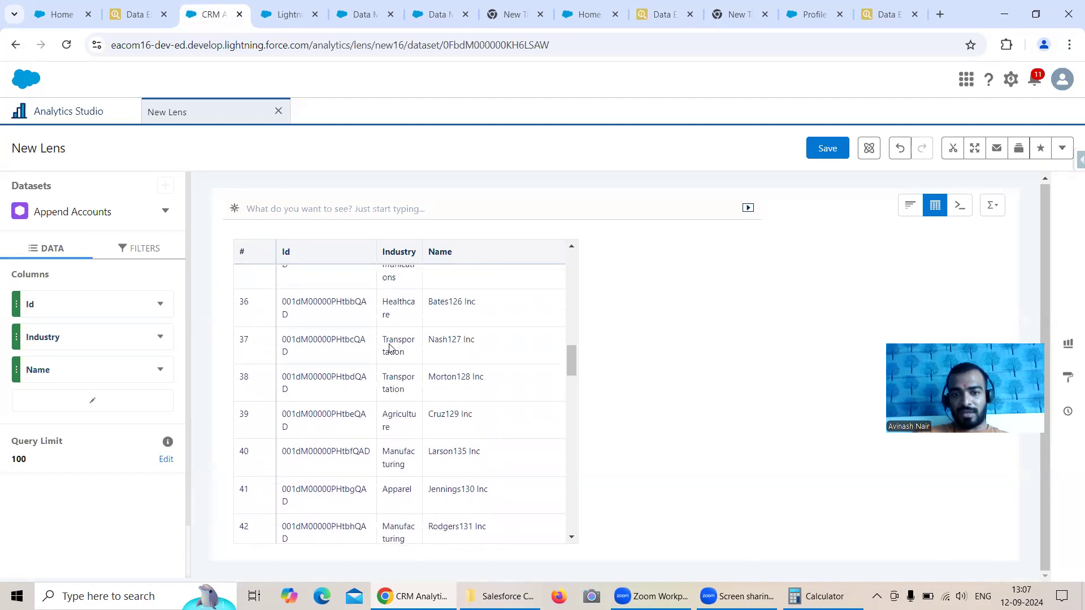
scroll(398, 344, up, 3)
scroll(419, 337, down, 2)
drag(571, 338, 578, 283)
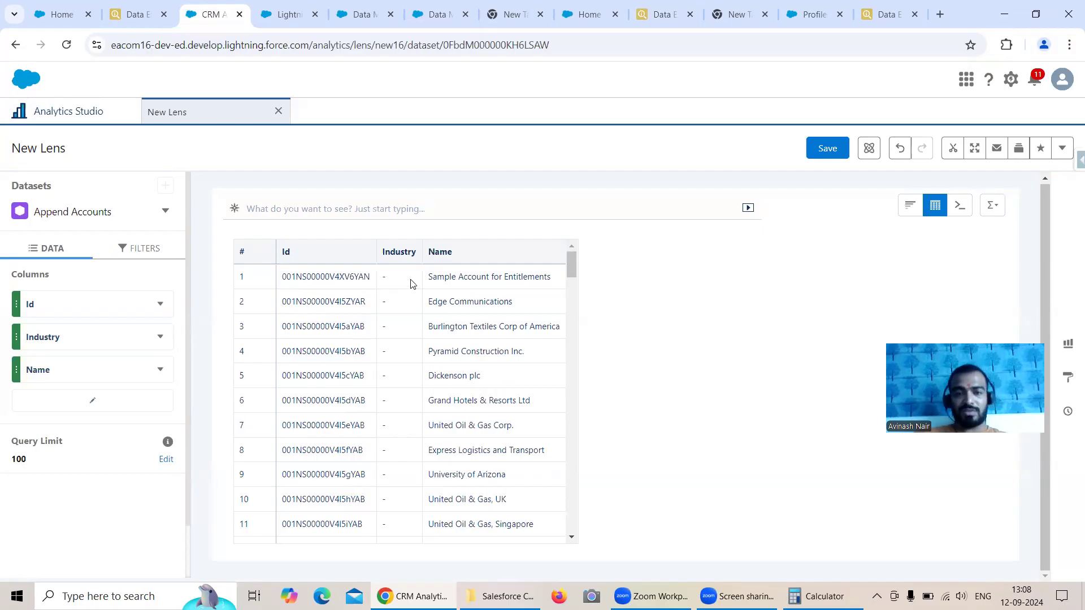
scroll(411, 284, down, 14)
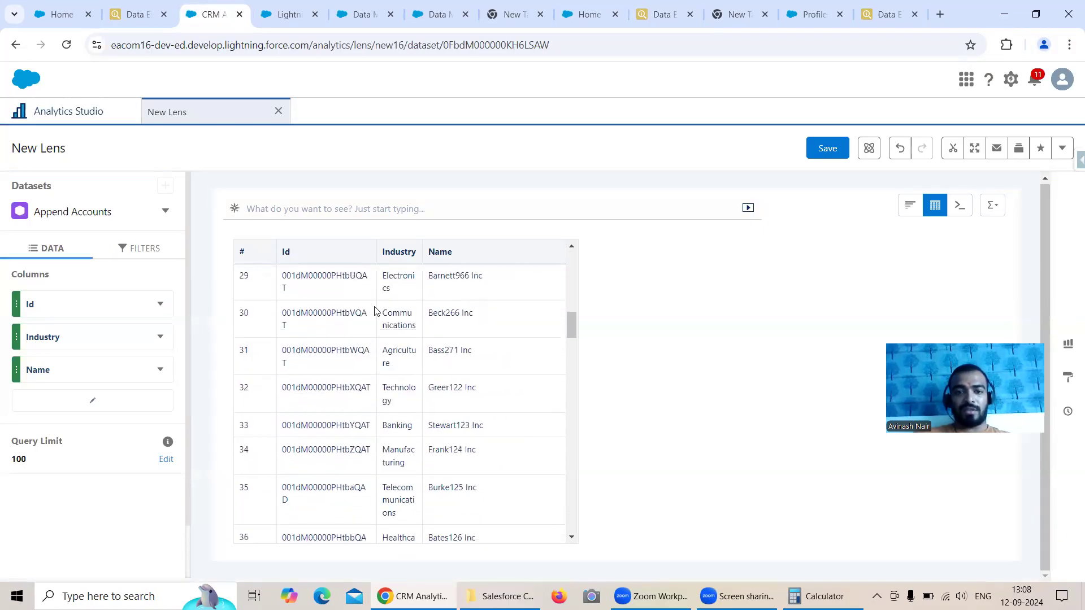
Step: Run the copied id, name and Industry query in the eacom16 org's data export and look through the exported accounts
click(138, 14)
drag(149, 113, 2, 114)
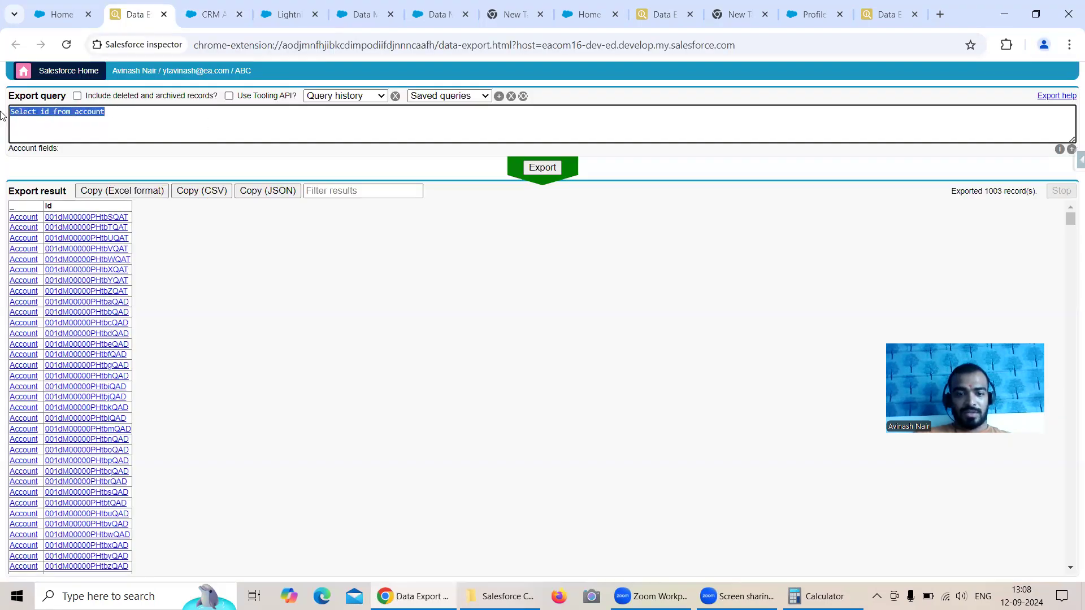
key(ctrl+v)
click(540, 169)
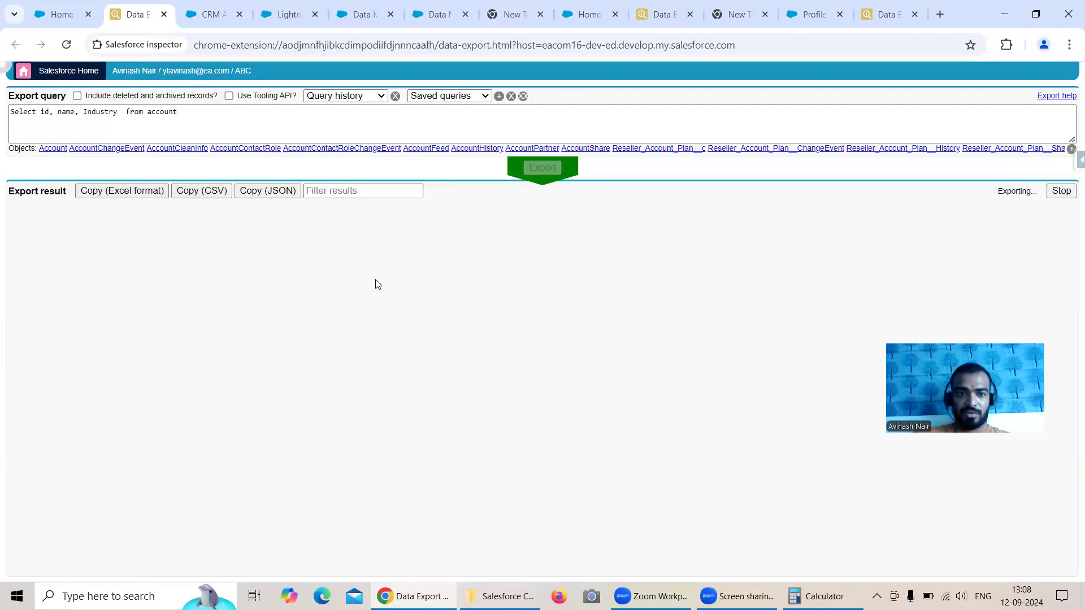
scroll(1046, 300, down, 17)
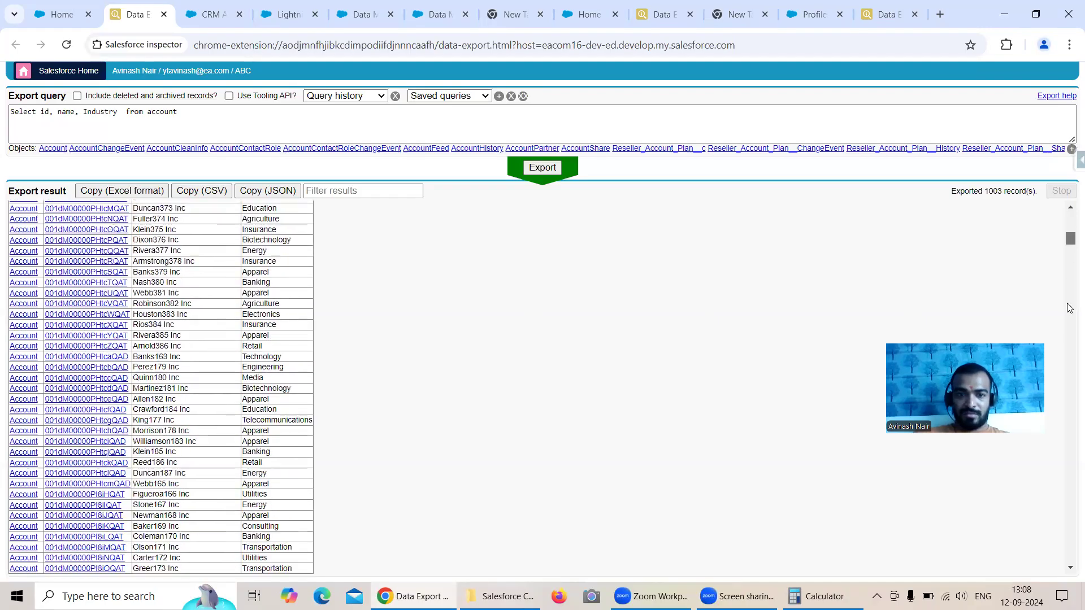
drag(1068, 422, 1068, 581)
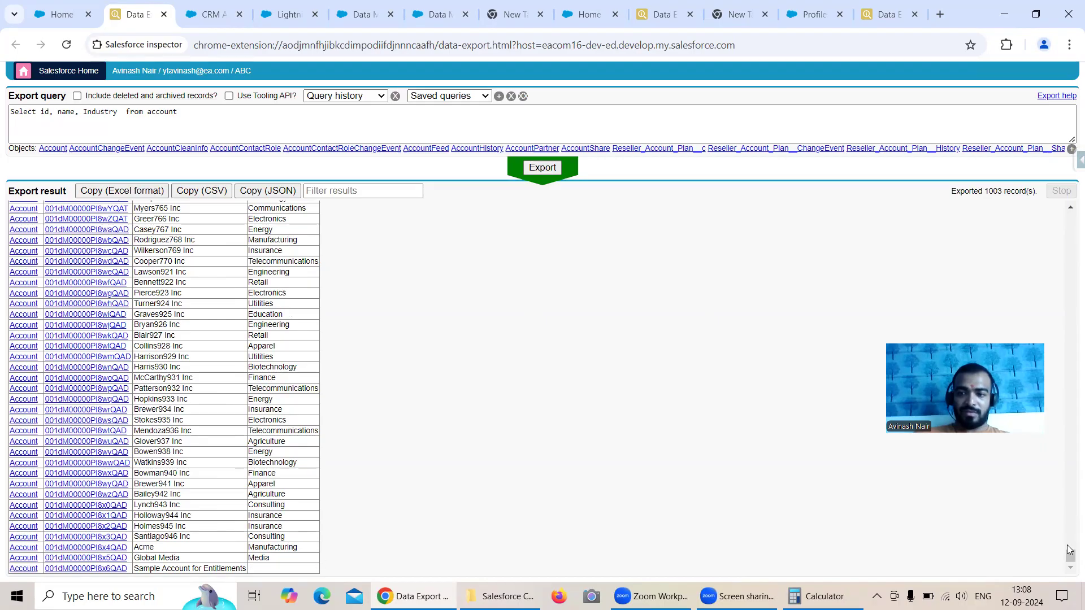
drag(1070, 556, 1061, 194)
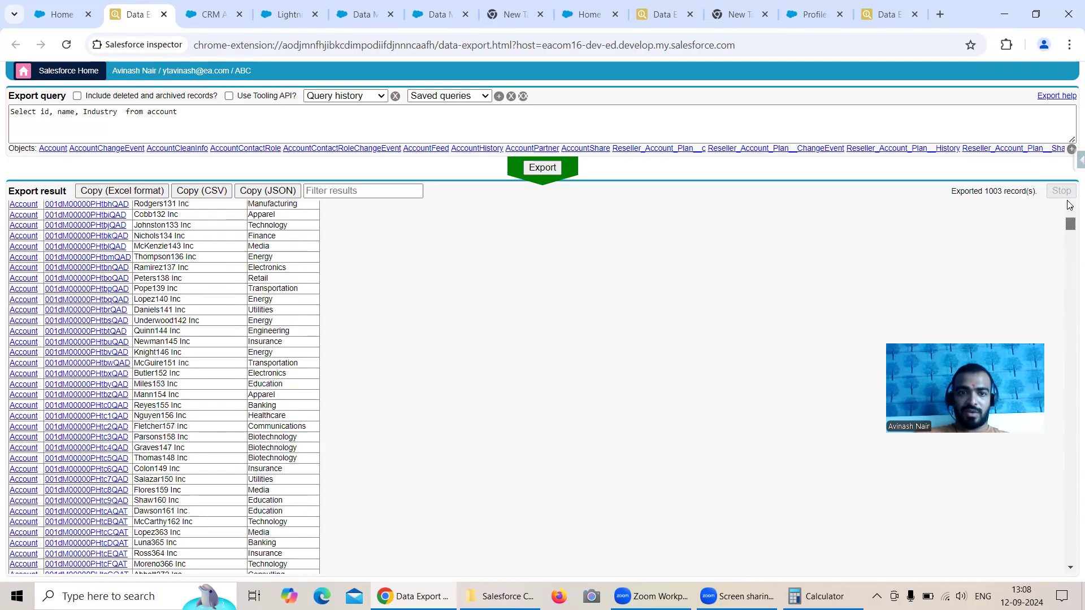
Step: Go back to the Append Accounts lens and check the Industry column for the accounts of the two external orgs
click(209, 8)
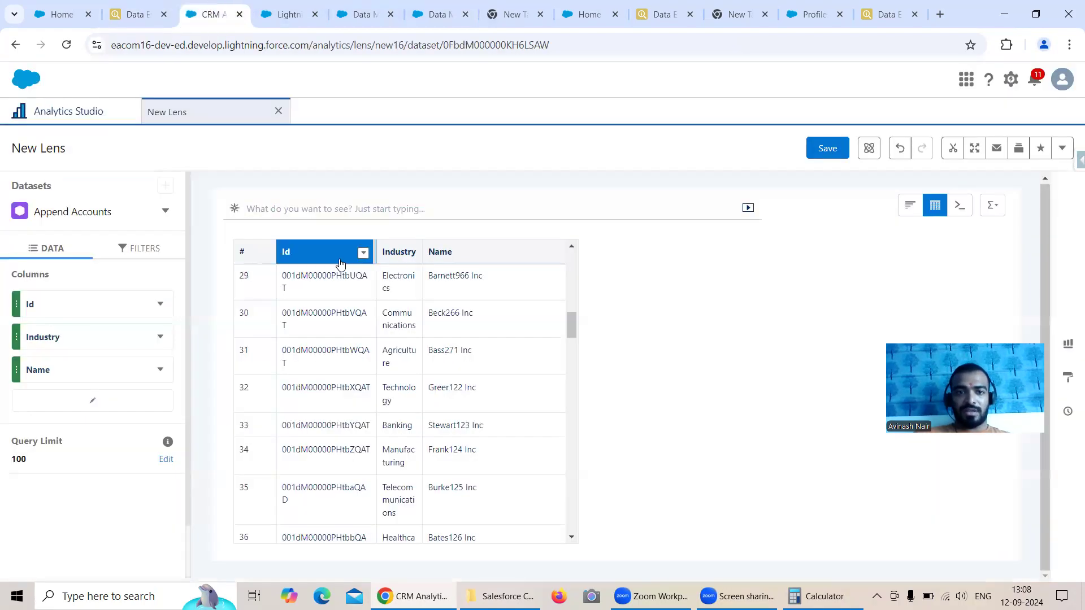
scroll(489, 352, up, 5)
scroll(489, 351, up, 4)
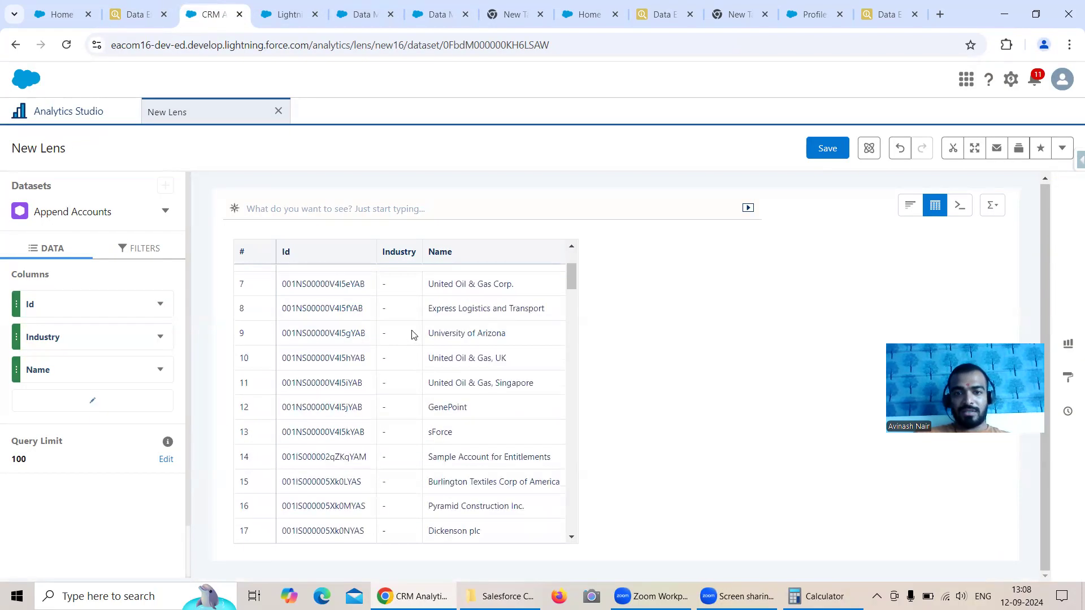
scroll(394, 294, down, 5)
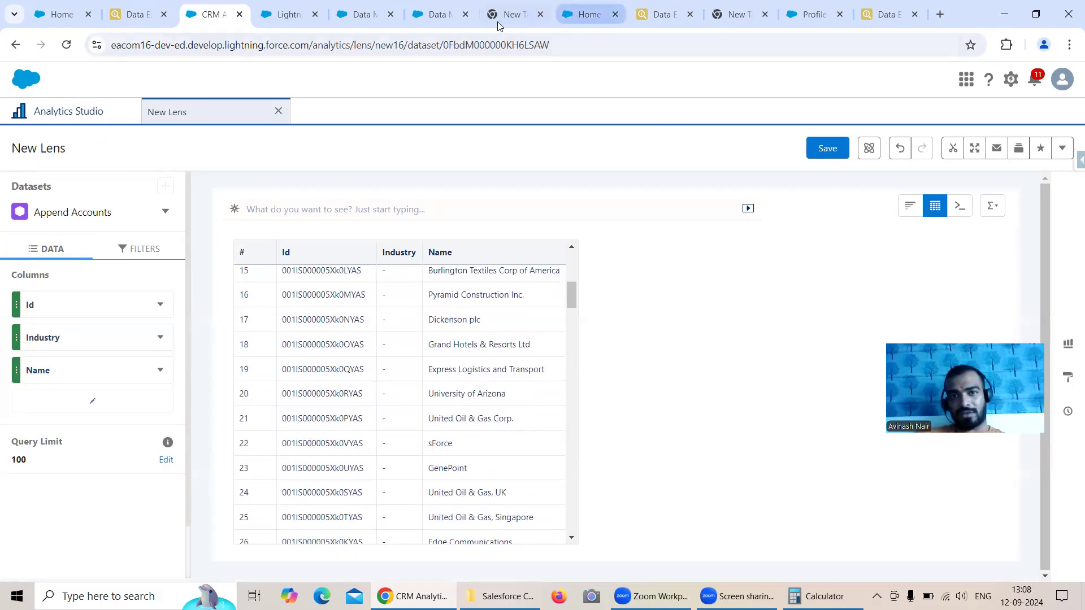
Step: Reopen the Free Session 4 dataflow and review the fields of Account External and Account GenC and the settings of the Append node
click(375, 16)
click(432, 15)
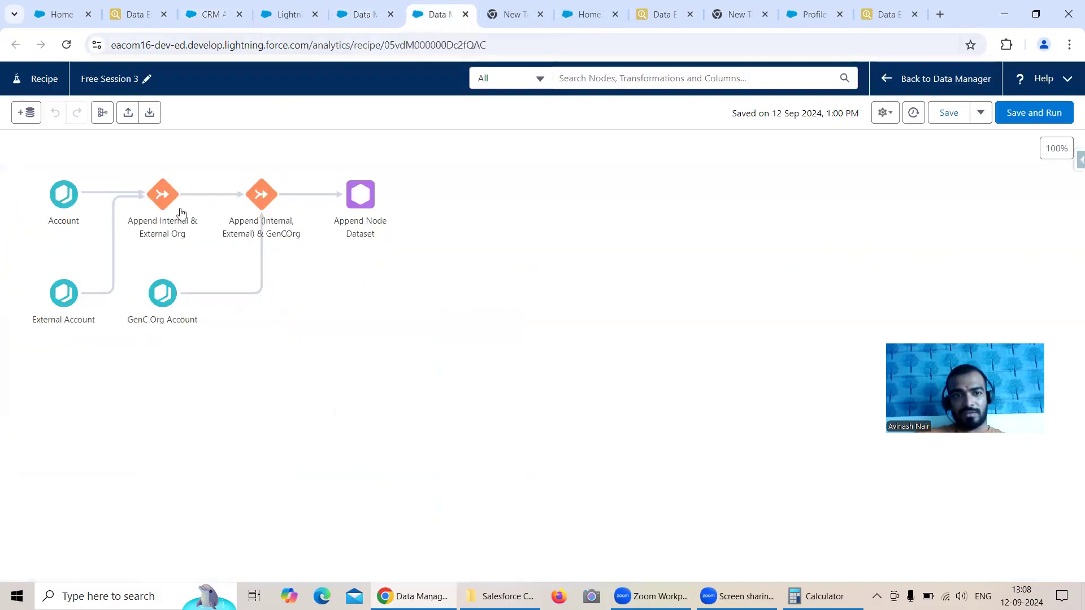
click(362, 17)
click(236, 116)
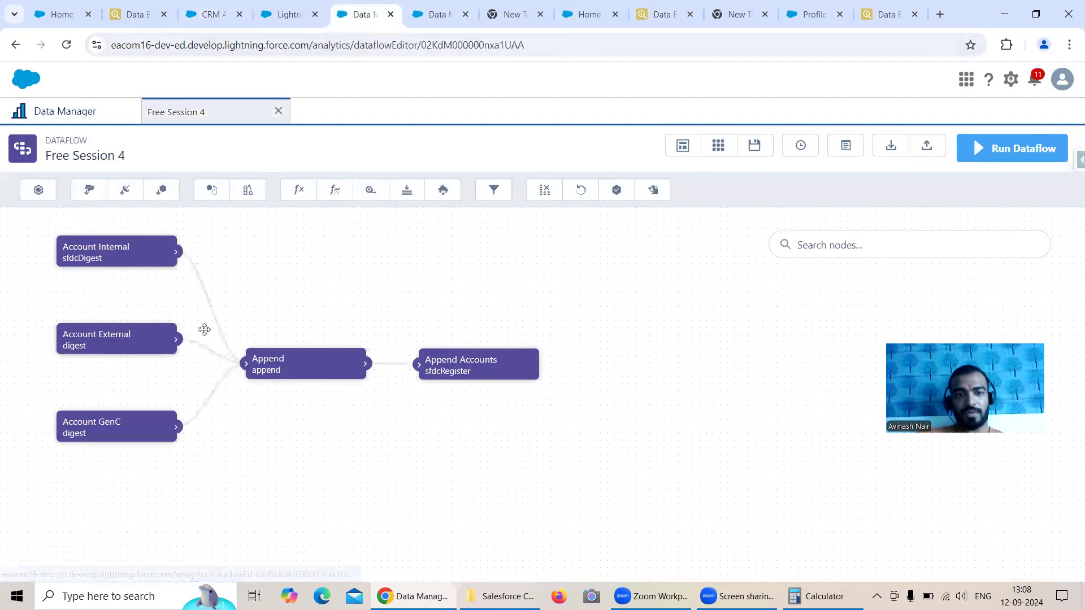
click(116, 334)
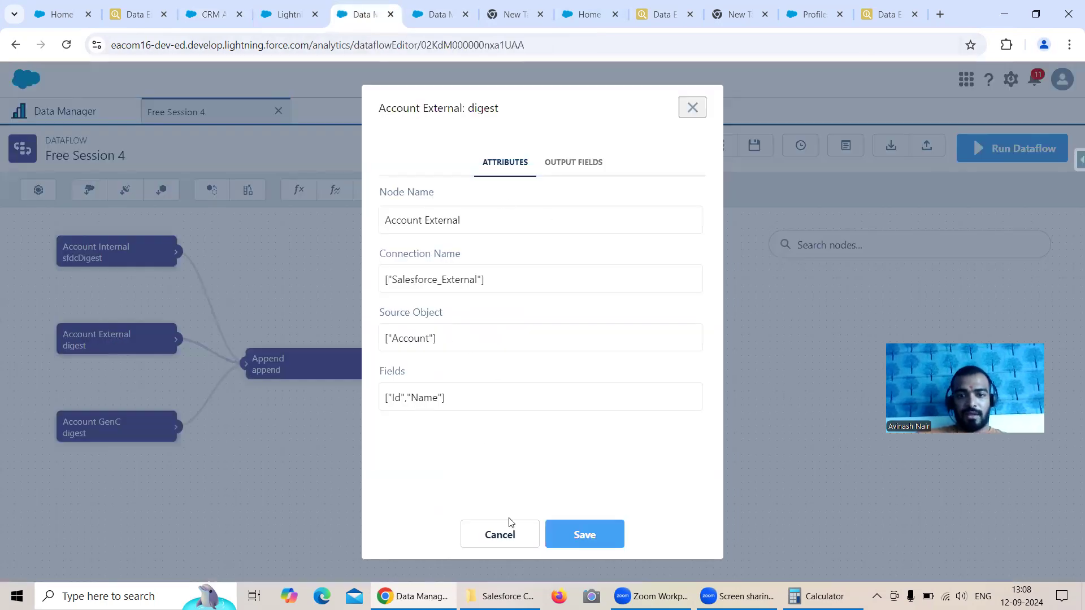
click(502, 533)
click(115, 435)
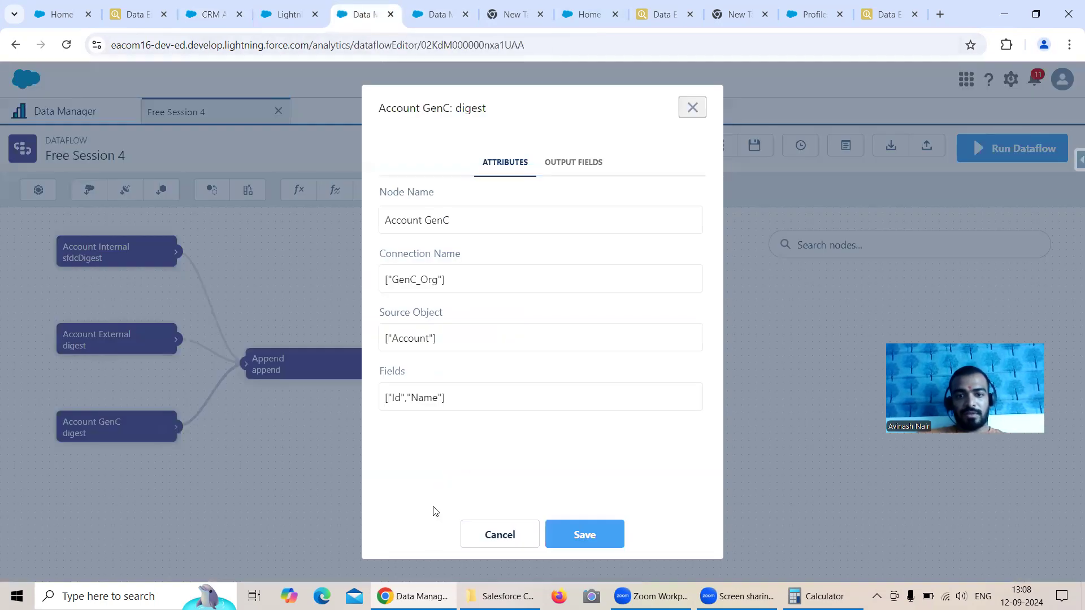
click(490, 535)
click(346, 361)
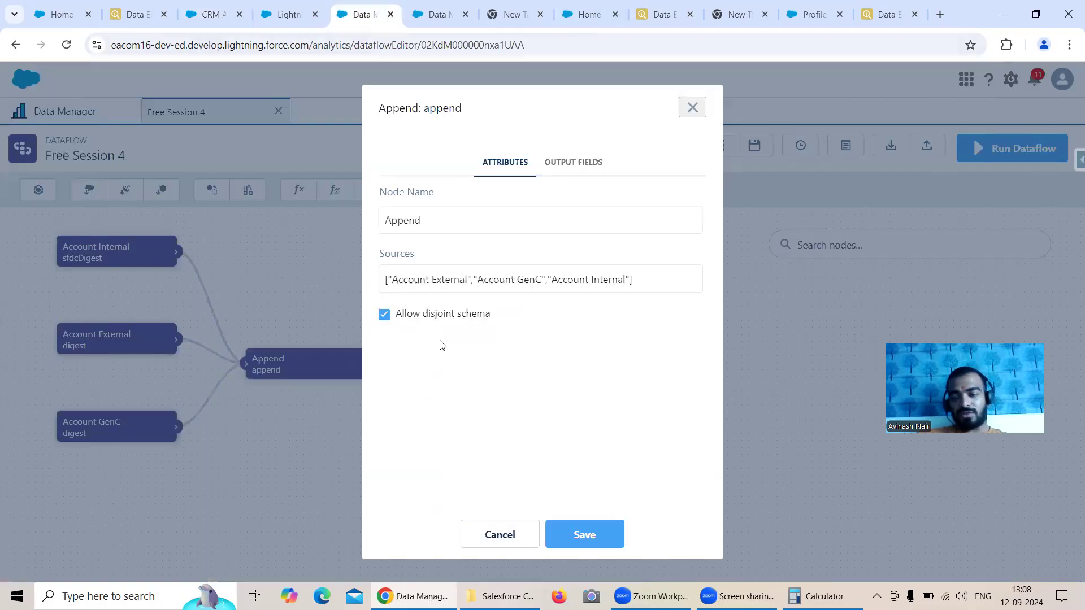